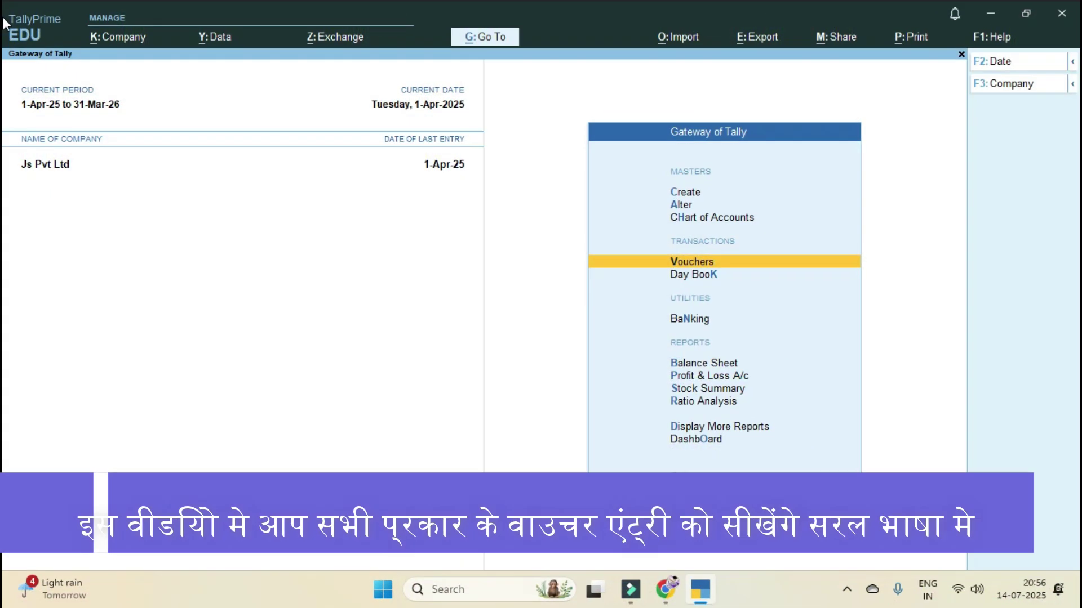
Step: Review the available voucher types from the voucher entry screen and return to the Gateway of Tally
{"action": "key", "text": "Return"}
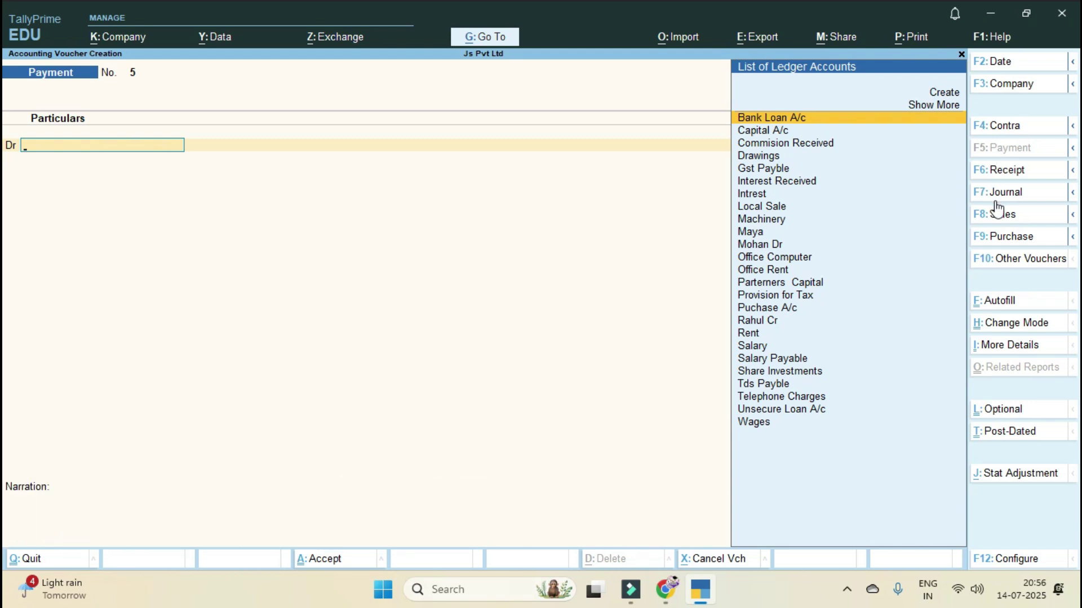
{"action": "left_click", "coordinate": [1026, 263]}
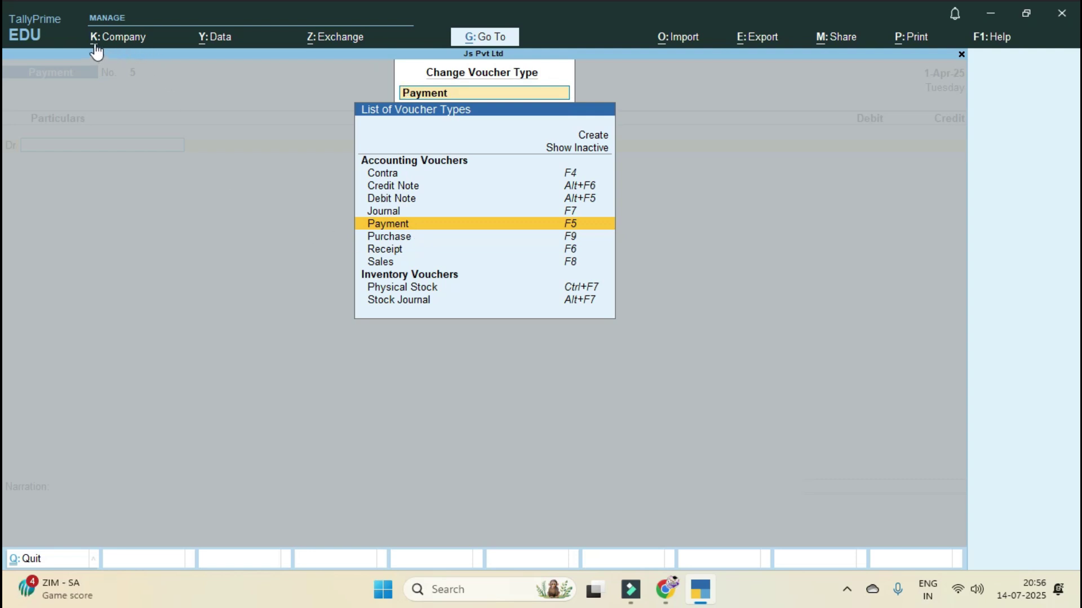
{"action": "left_click", "coordinate": [124, 42]}
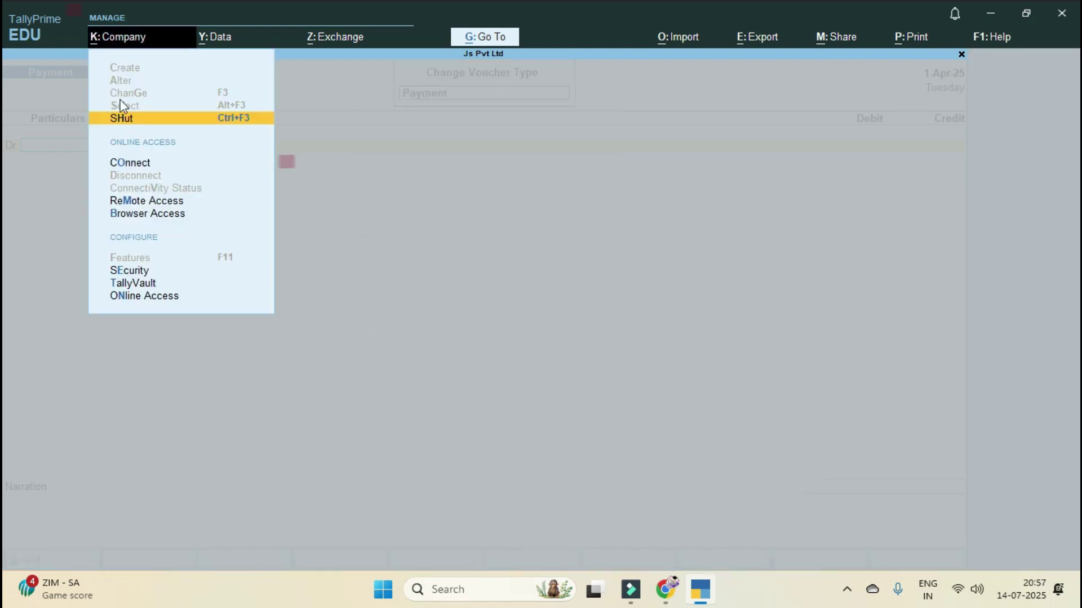
{"action": "key", "text": "Escape"}
{"action": "key", "text": "Escape"}
{"action": "key", "text": "Escape"}
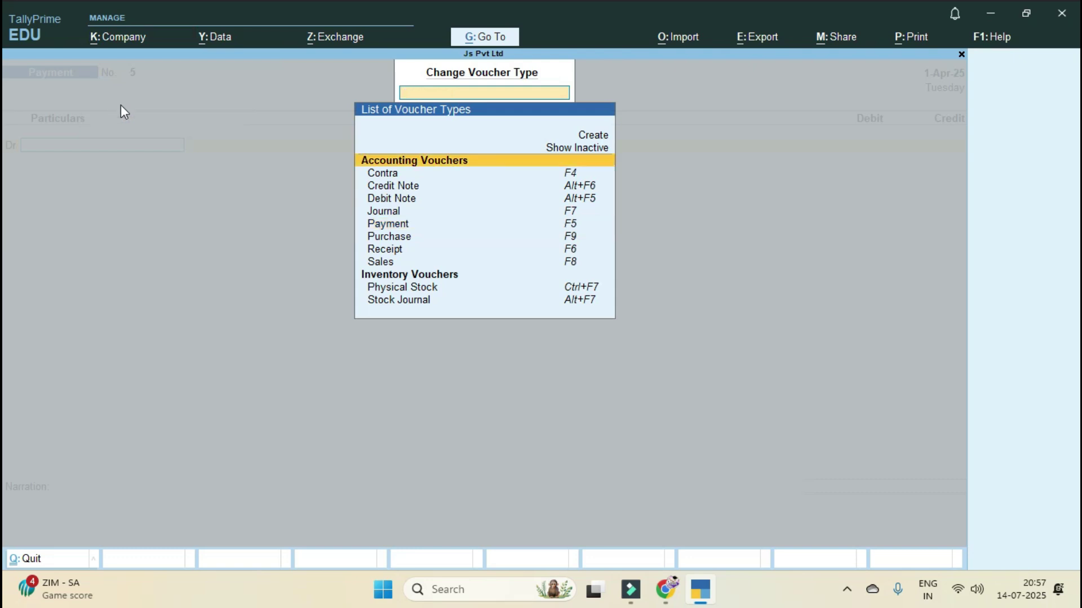
{"action": "key", "text": "Escape"}
{"action": "key", "text": "y"}
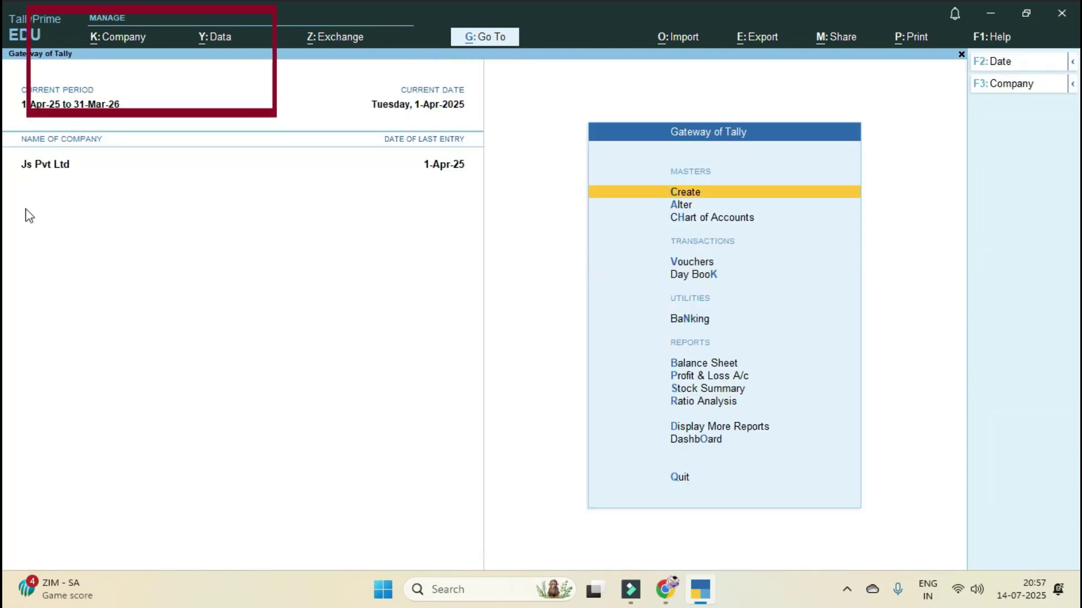
Step: Start creating a new company with "Js Shri Pvt Ltd" as its company name and mailing name
{"action": "left_click", "coordinate": [124, 40]}
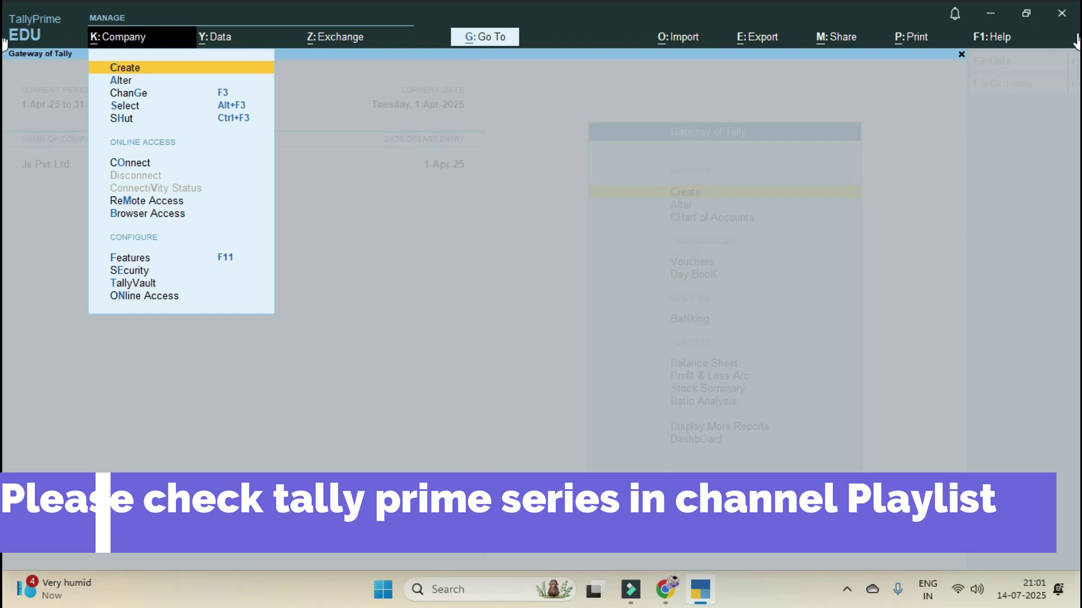
{"action": "key", "text": "Return"}
{"action": "type", "text": "Js Shri Pvt Led"}
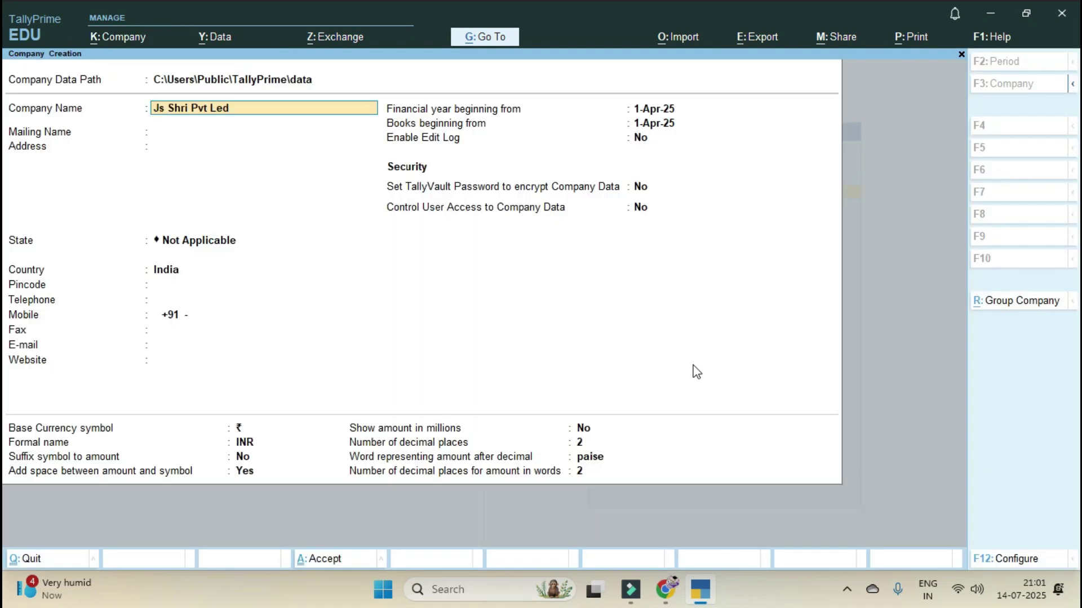
{"action": "key", "text": "BackSpace"}
{"action": "key", "text": "BackSpace"}
{"action": "type", "text": "td"}
{"action": "key", "text": "Return"}
{"action": "key", "text": "Return"}
{"action": "key", "text": "Return"}
Step: Set the company's state to Uttar Pradesh, keep the remaining defaults and save the company
{"action": "type", "text": "U"}
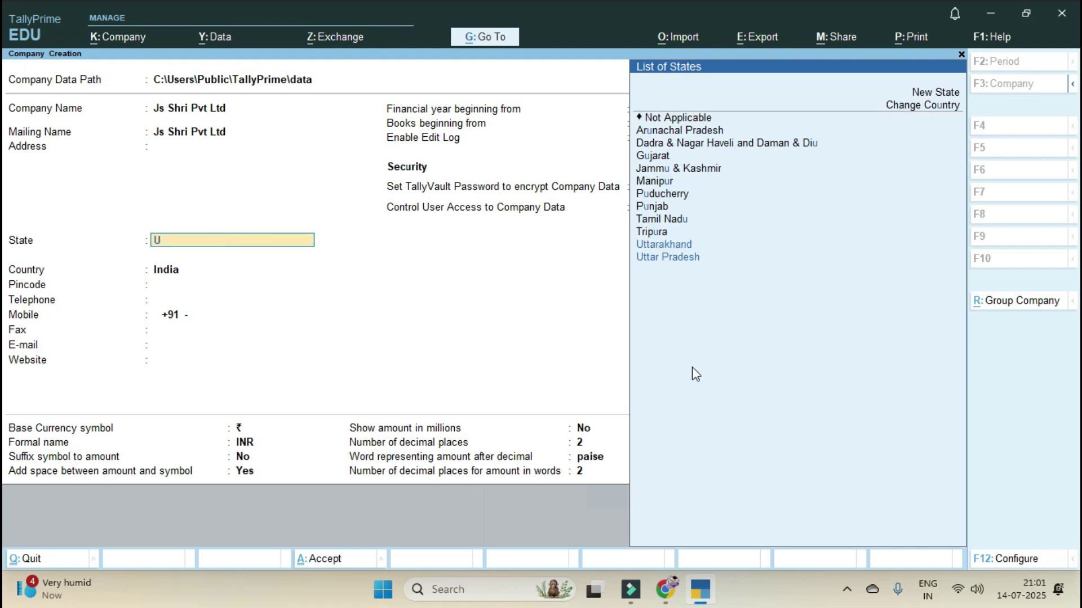
{"action": "key", "text": "Down"}
{"action": "key", "text": "Down"}
{"action": "key", "text": "Return"}
{"action": "key", "text": "Return"}
{"action": "key", "text": "Return"}
{"action": "key", "text": "Return"}
{"action": "key", "text": "Return"}
{"action": "key", "text": "Return"}
{"action": "key", "text": "Return"}
{"action": "key", "text": "Return"}
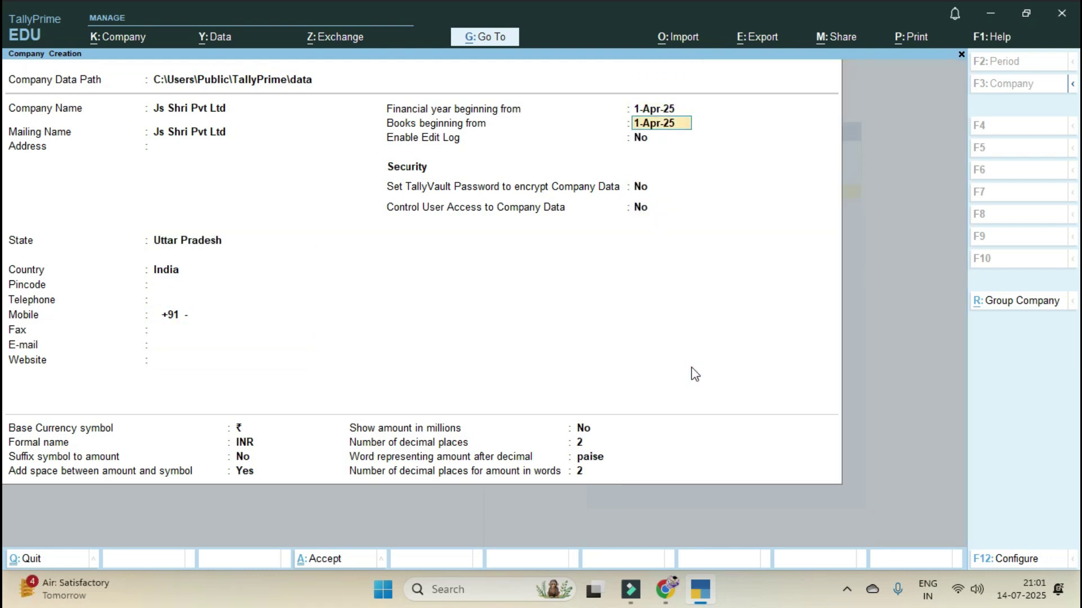
{"action": "key", "text": "ctrl"}
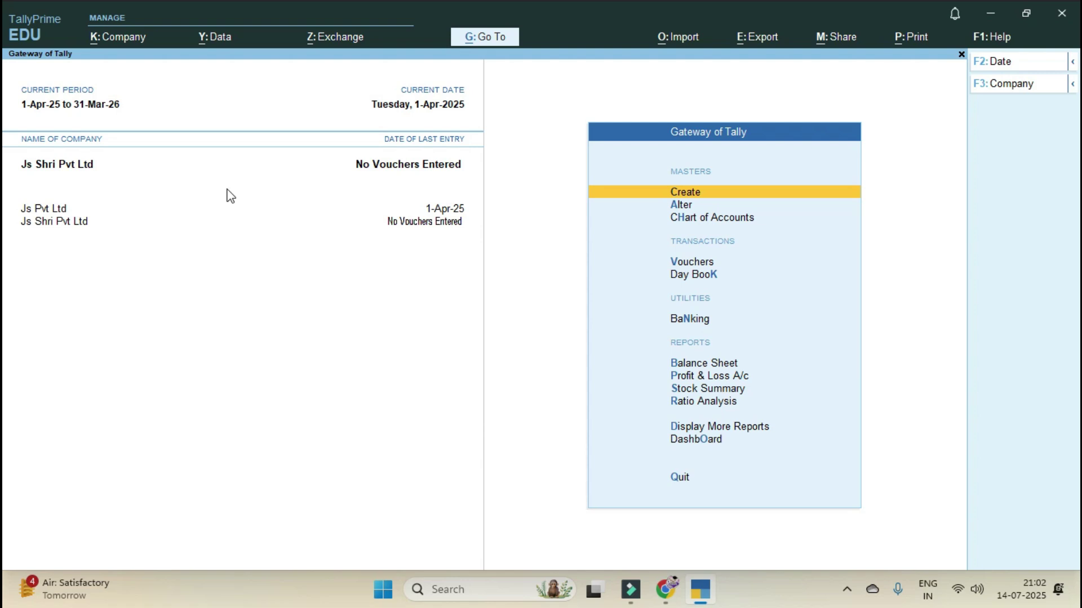
Step: Look over the voucher types offered in the new company's voucher entry screen and leave it
{"action": "key", "text": "Down"}
{"action": "key", "text": "Down"}
{"action": "key", "text": "Down"}
{"action": "key", "text": "Return"}
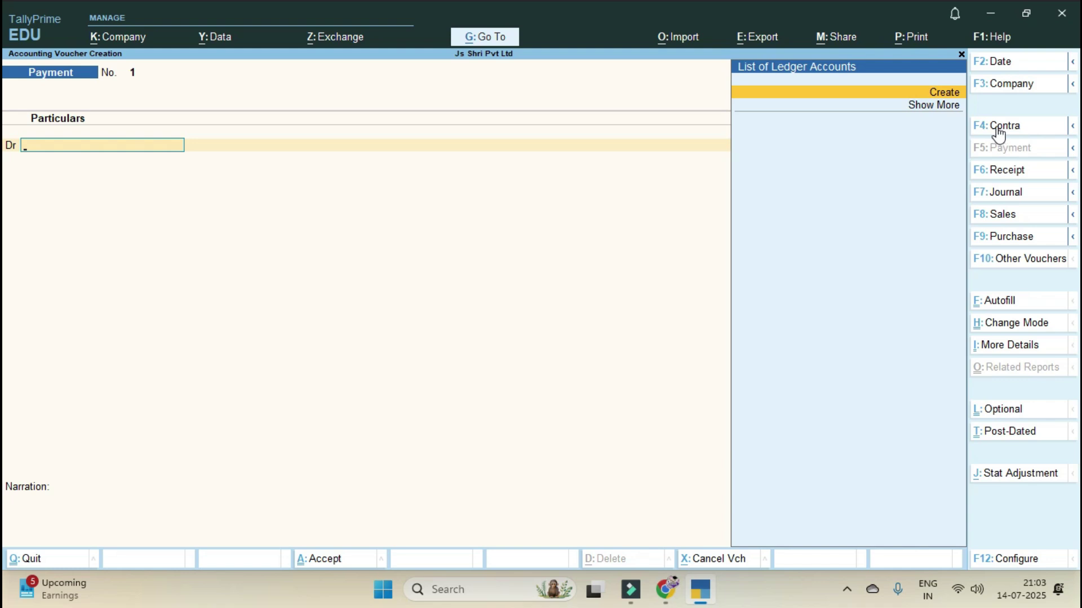
{"action": "key", "text": "Escape"}
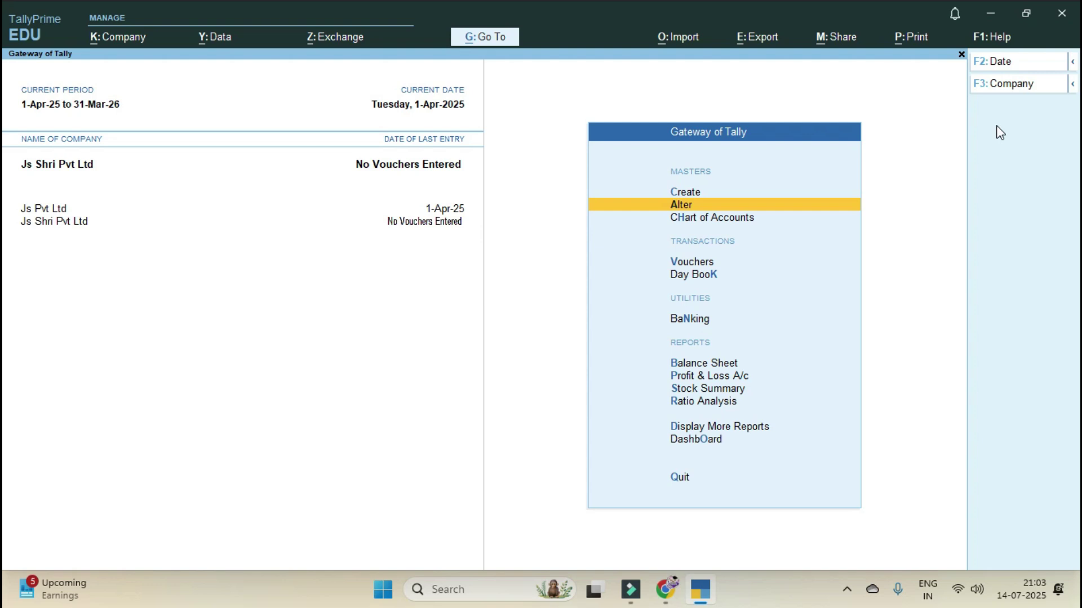
Step: Start a new ledger named "State Bank of India" under the Bank Accounts group
{"action": "key", "text": "Return"}
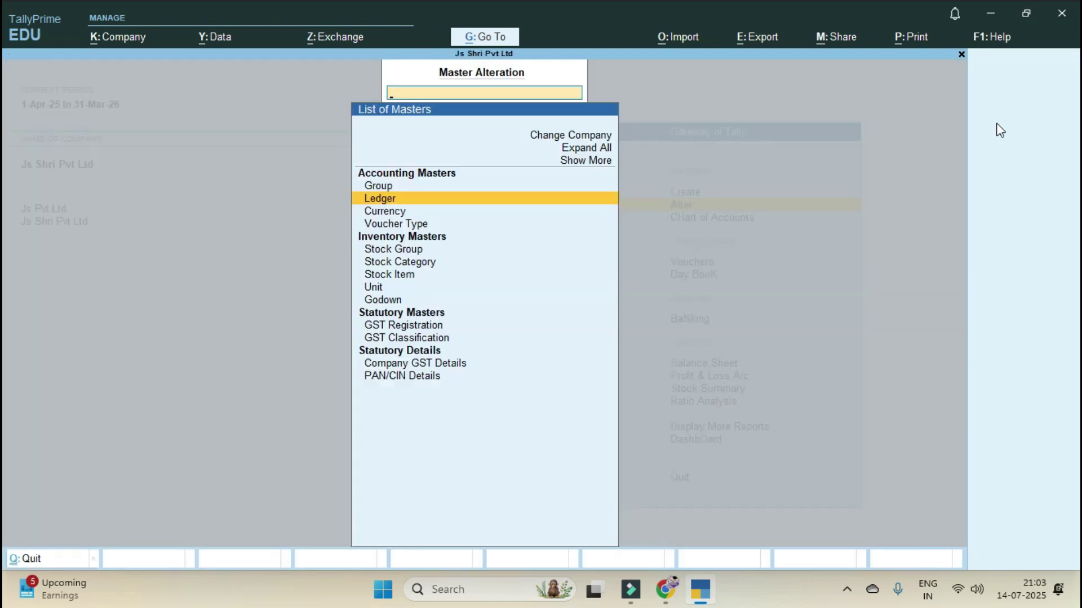
{"action": "key", "text": "Return"}
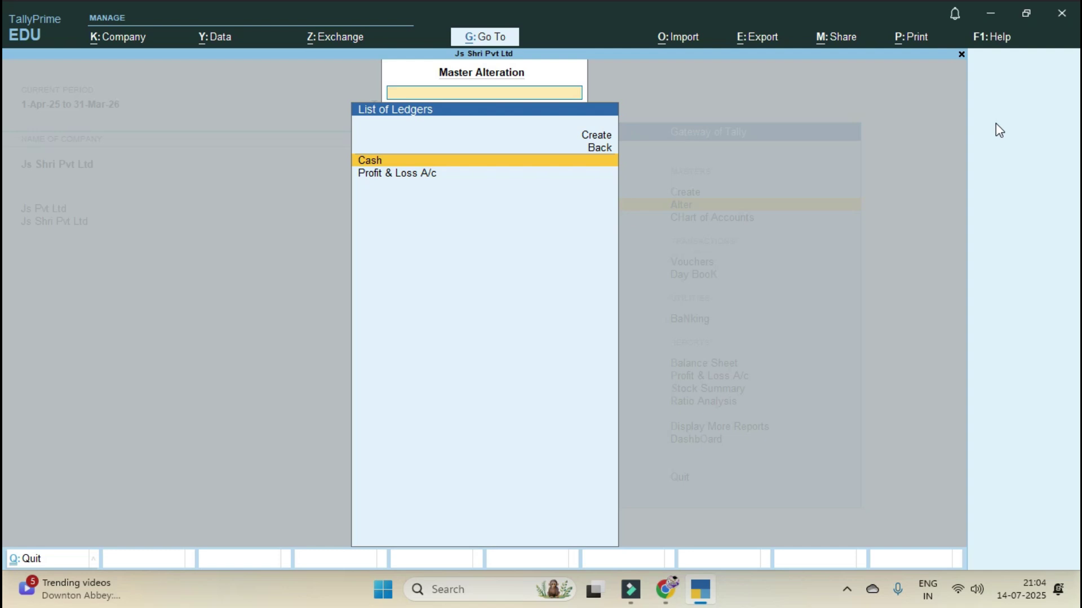
{"action": "key", "text": "Up"}
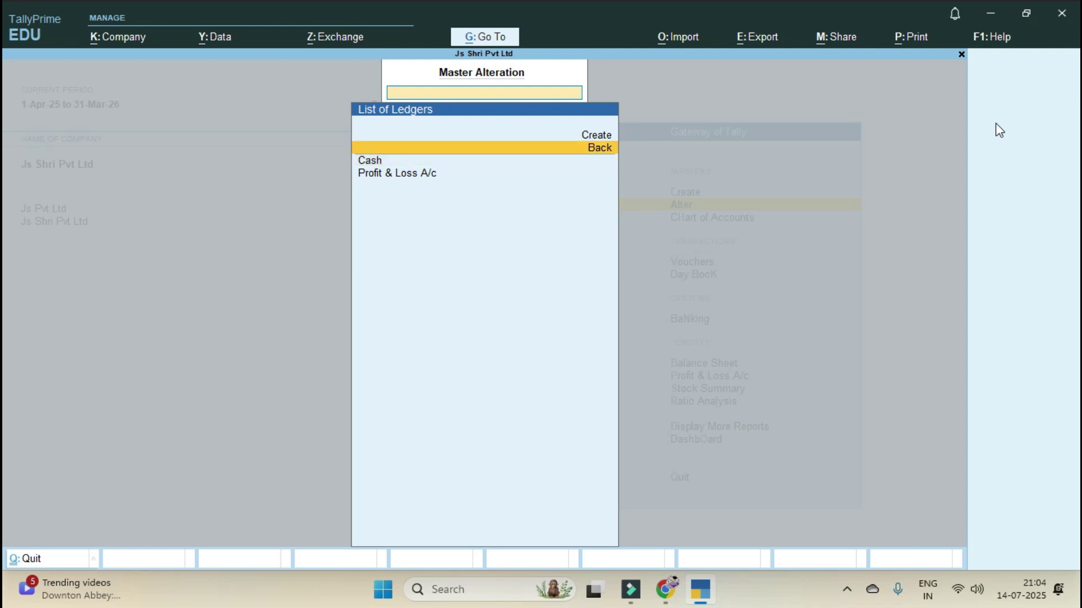
{"action": "left_click", "coordinate": [597, 138]}
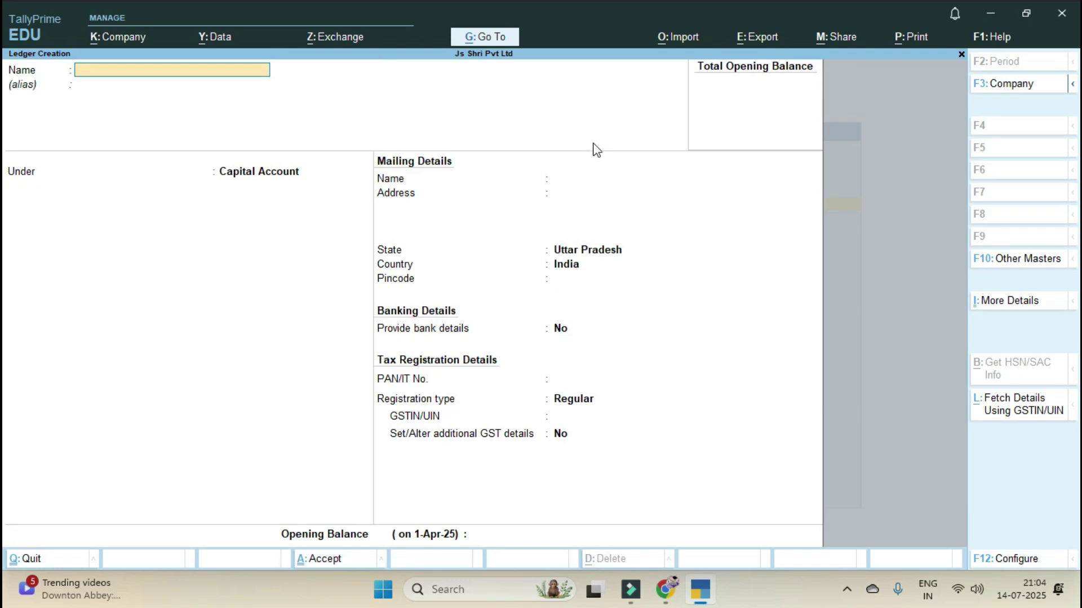
{"action": "type", "text": "State Bank of India"}
{"action": "key", "text": "Return"}
{"action": "type", "text": "B"}
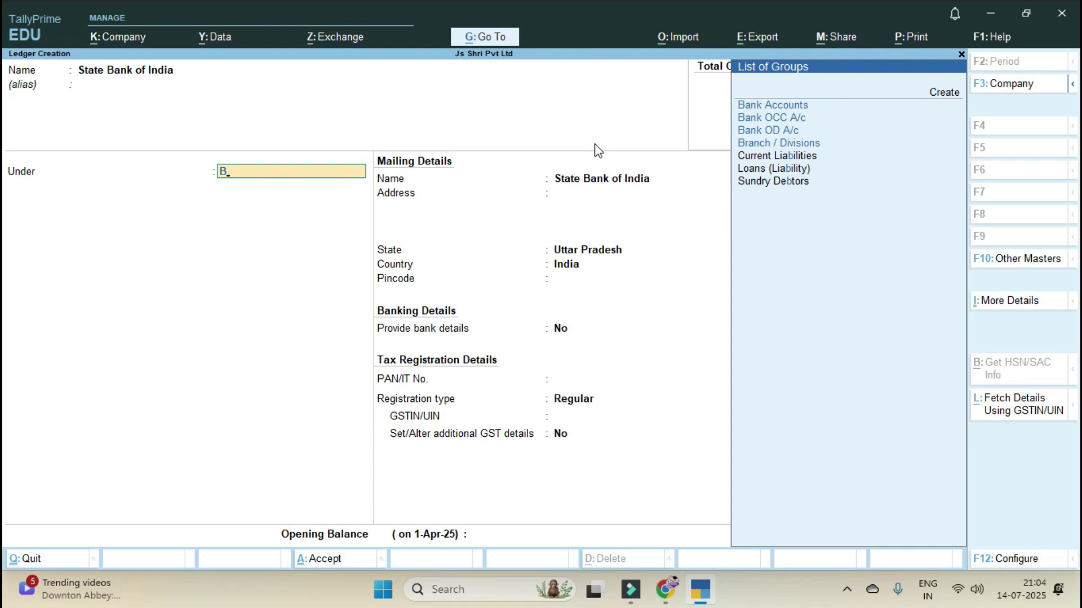
{"action": "key", "text": "Down"}
{"action": "key", "text": "Return"}
Step: Fill in the bank account number and the IFS code BKID001 in the ledger's bank account details
{"action": "key", "text": "BackSpace"}
{"action": "key", "text": "BackSpace"}
{"action": "key", "text": "BackSpace"}
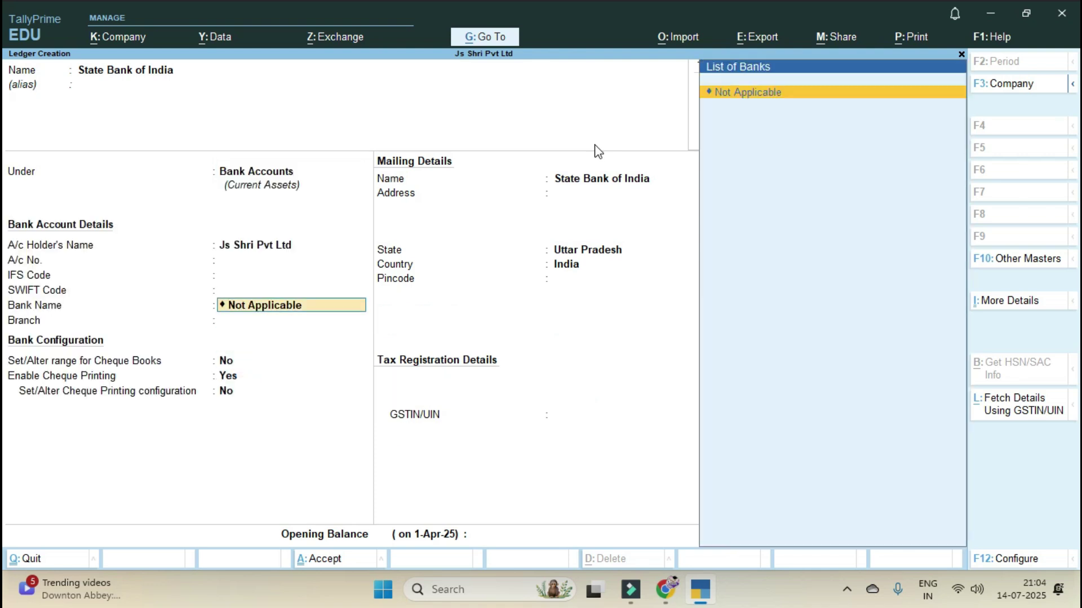
{"action": "key", "text": "BackSpace"}
{"action": "key", "text": "BackSpace"}
{"action": "key", "text": "BackSpace"}
{"action": "type", "text": "123445"}
{"action": "key", "text": "Return"}
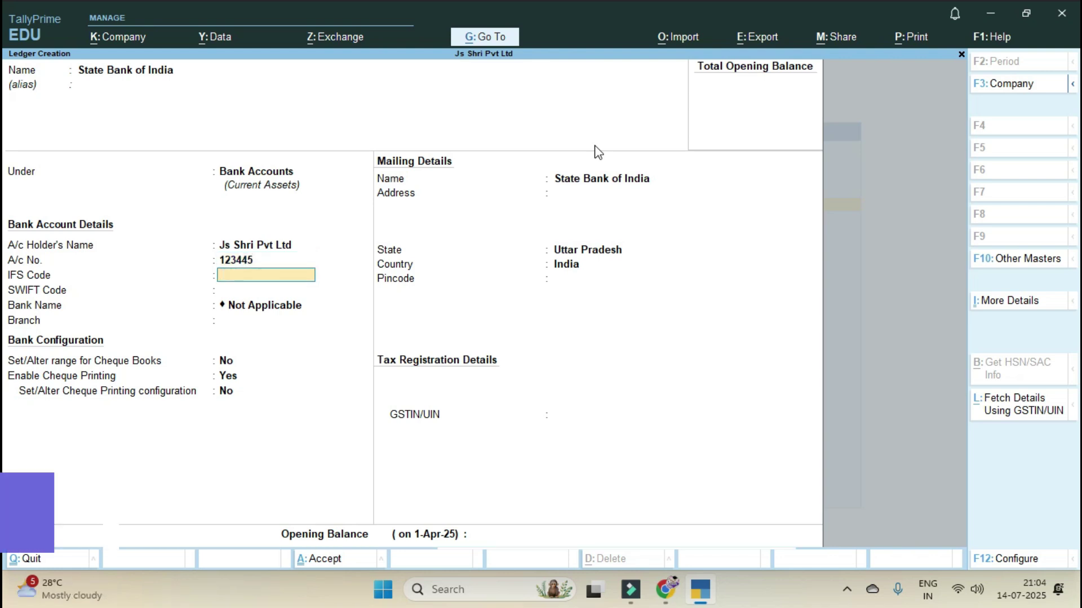
{"action": "type", "text": "BKID001"}
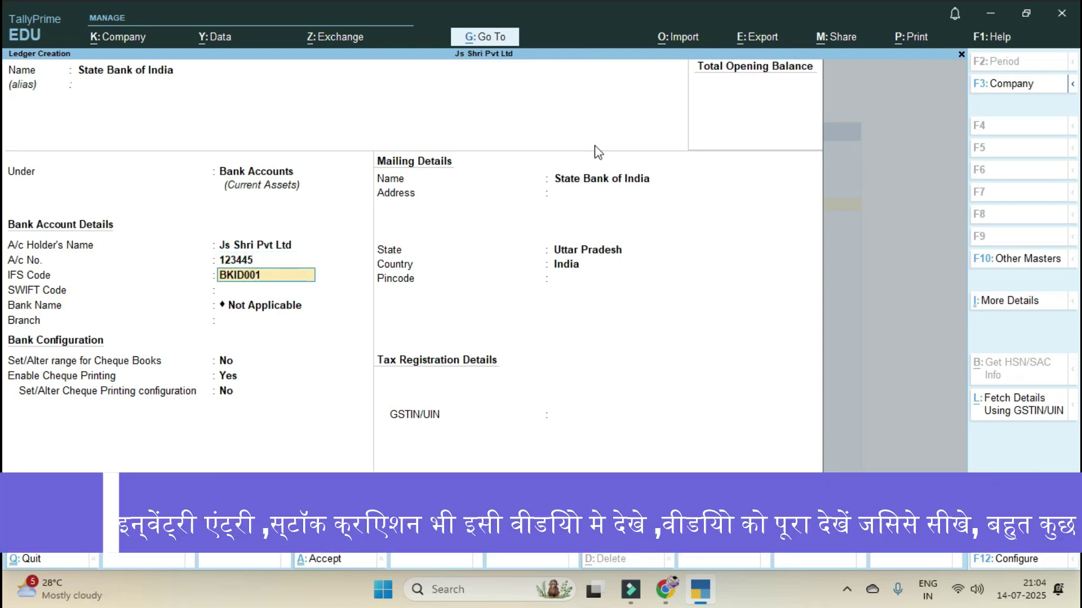
Step: Keep the remaining defaults, save the State Bank of India ledger and return to the Gateway of Tally
{"action": "key", "text": "Return"}
{"action": "key", "text": "Return"}
{"action": "key", "text": "Return"}
{"action": "key", "text": "Return"}
{"action": "key", "text": "BackSpace"}
{"action": "key", "text": "Return"}
{"action": "key", "text": "Return"}
{"action": "key", "text": "Return"}
{"action": "key", "text": "Return"}
{"action": "key", "text": "Return"}
{"action": "key", "text": "Return"}
{"action": "key", "text": "ctrl+a"}
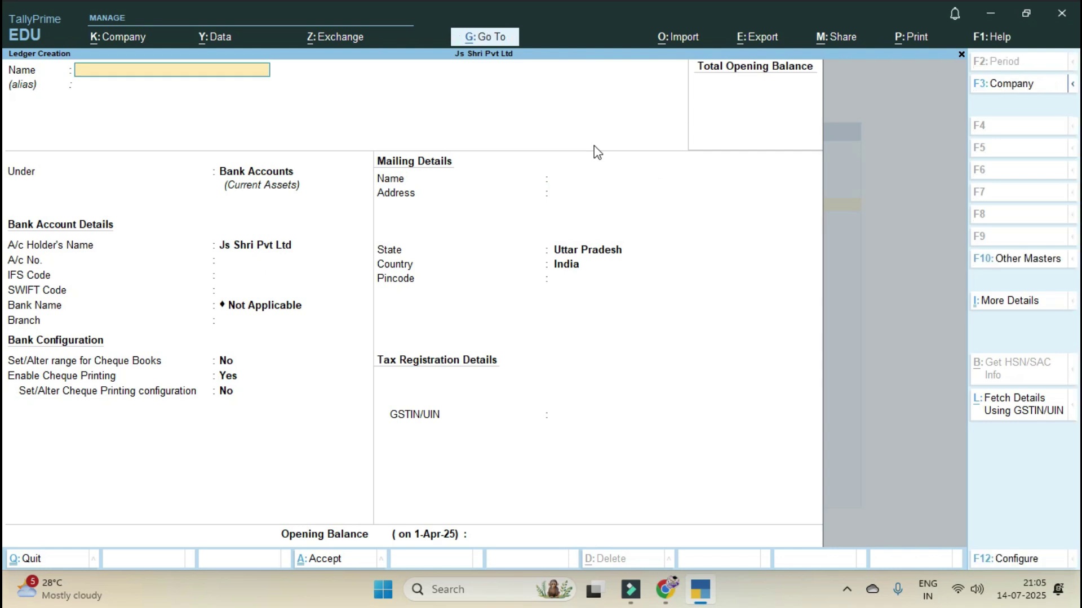
{"action": "key", "text": "Escape"}
{"action": "key", "text": "Escape"}
{"action": "key", "text": "Escape"}
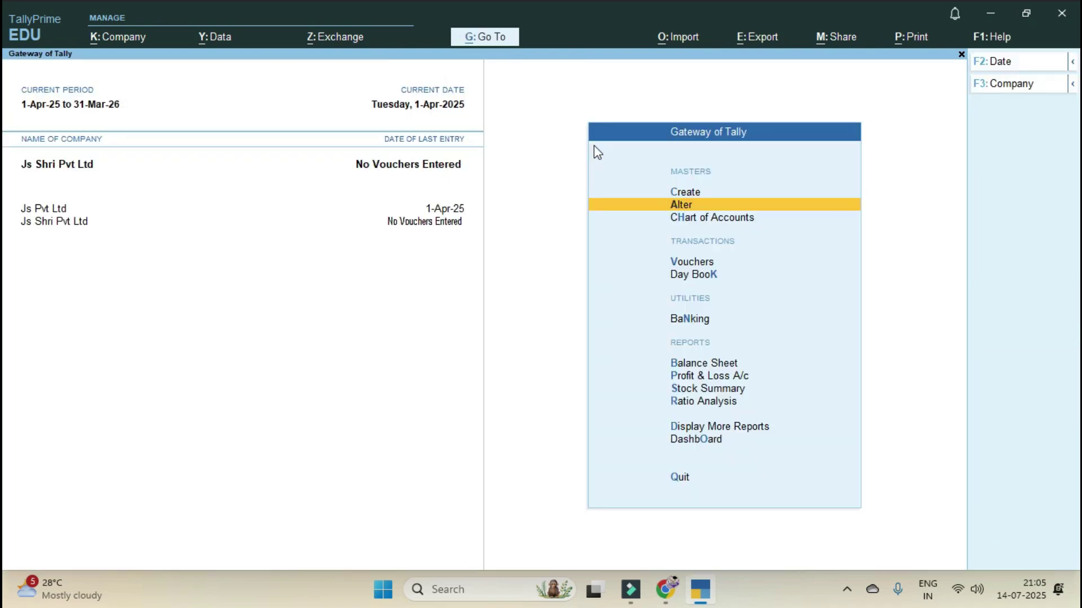
Step: Start a Contra voucher and credit the Cash ledger with 1,00,000
{"action": "key", "text": "Down"}
{"action": "key", "text": "Down"}
{"action": "key", "text": "Return"}
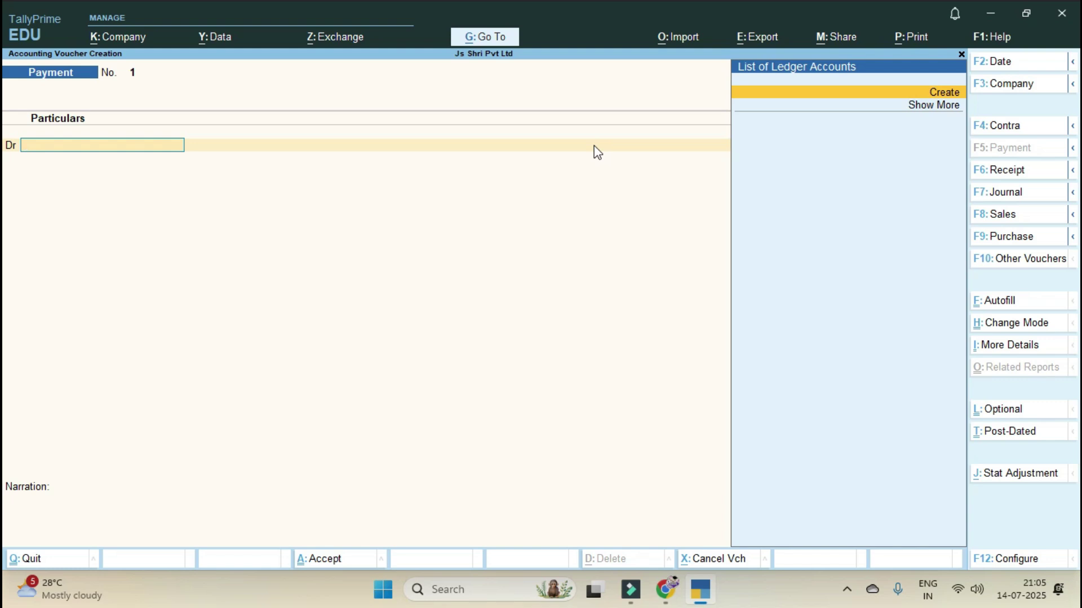
{"action": "key", "text": "F4"}
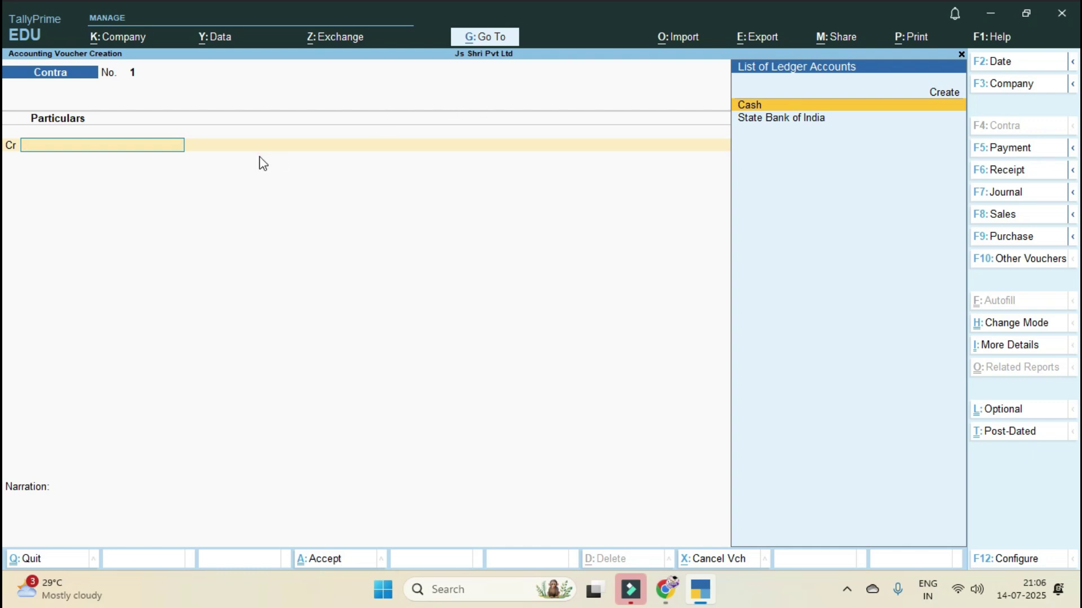
{"action": "key", "text": "Return"}
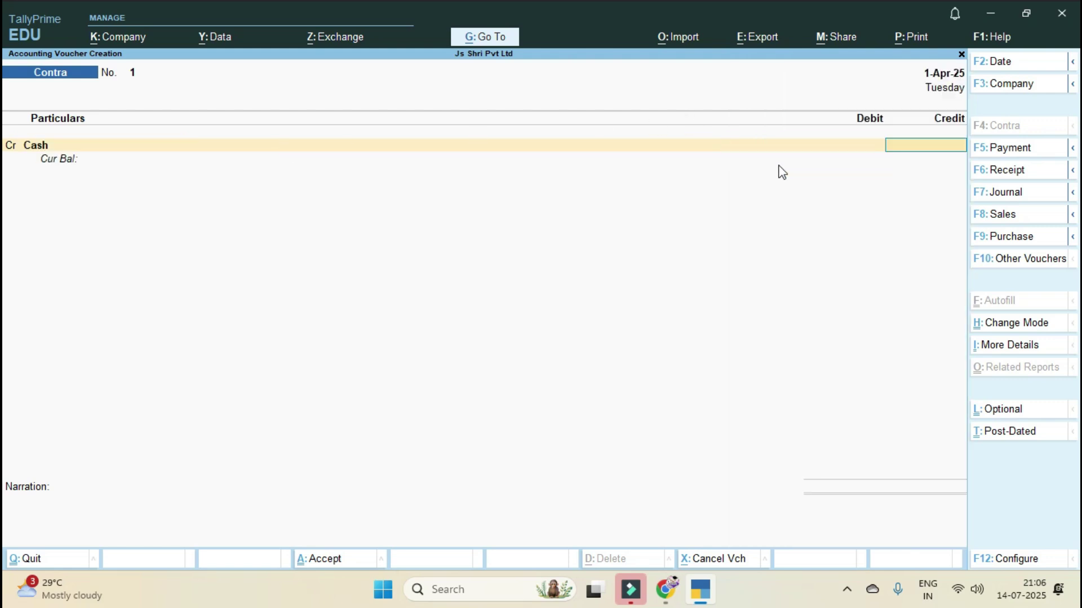
{"action": "type", "text": "100000"}
{"action": "key", "text": "Return"}
{"action": "key", "text": "Return"}
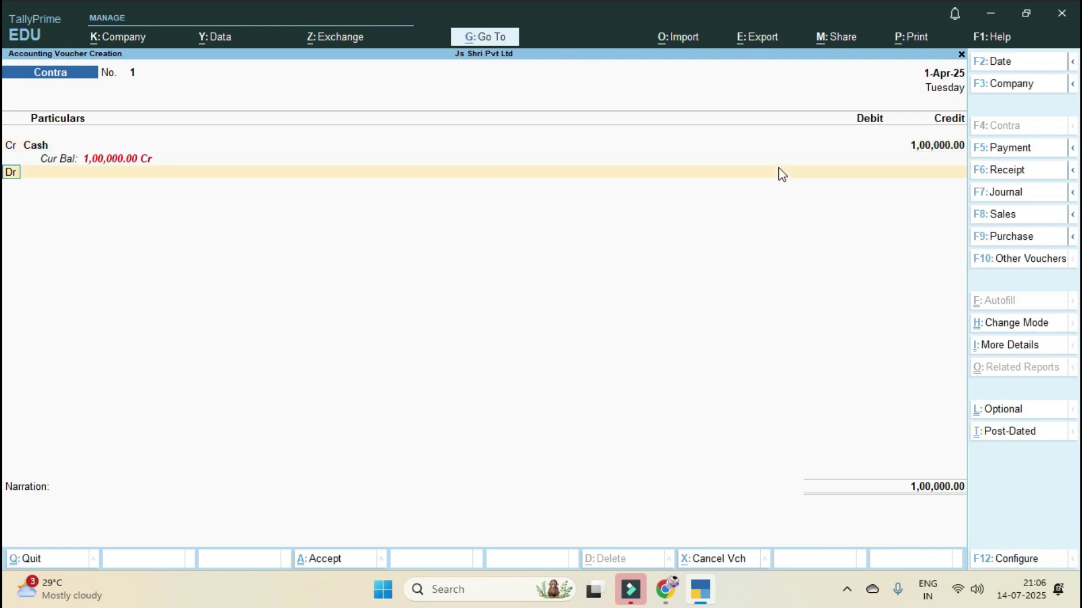
Step: Debit the State Bank of India ledger with 1,00,000 in the Contra voucher
{"action": "key", "text": "Return"}
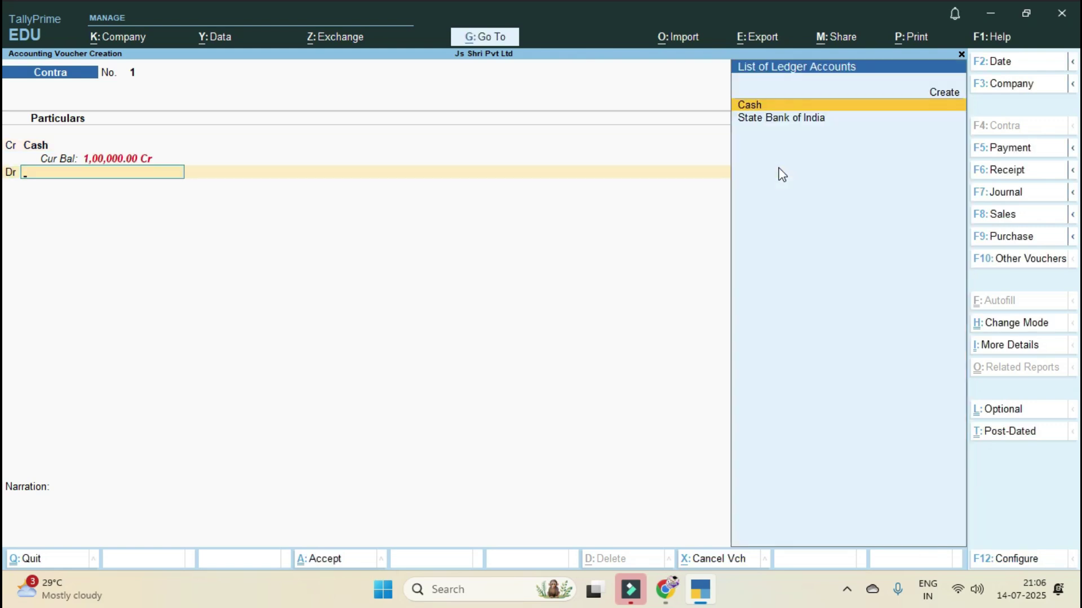
{"action": "key", "text": "Down"}
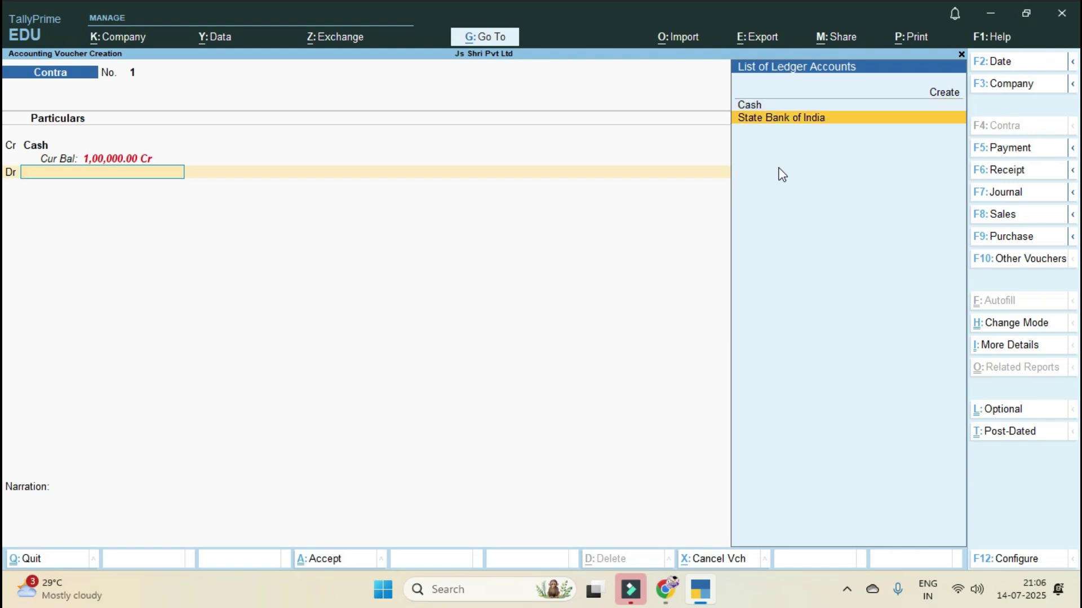
{"action": "key", "text": "Return"}
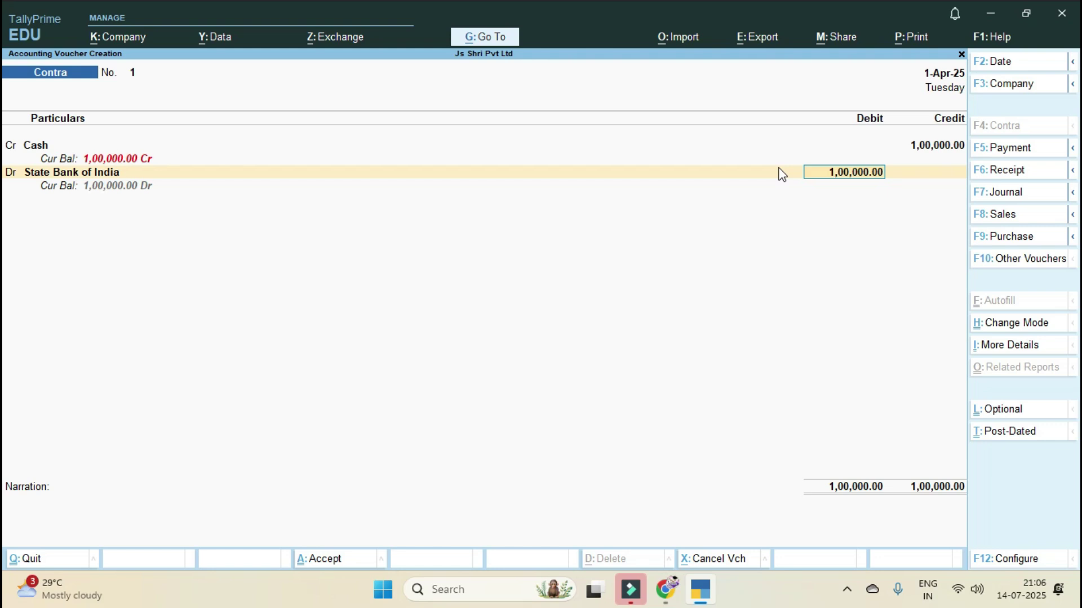
{"action": "key", "text": "Return"}
Step: Keep the 1,00,000 cash allocation for State Bank of India and leave its denominations and instrument number blank
{"action": "key", "text": "Return"}
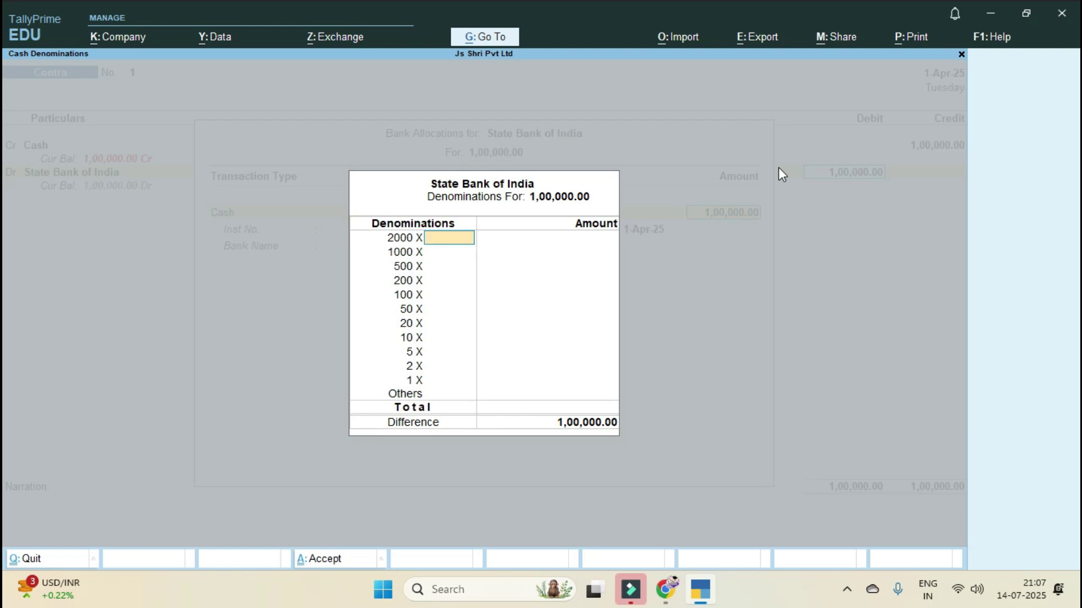
{"action": "key", "text": "Return"}
{"action": "key", "text": "Return"}
{"action": "key", "text": "Return"}
{"action": "key", "text": "Return"}
{"action": "key", "text": "Return"}
{"action": "key", "text": "Return"}
{"action": "key", "text": "Return"}
{"action": "key", "text": "Return"}
{"action": "key", "text": "Return"}
{"action": "key", "text": "Return"}
{"action": "key", "text": "Return"}
{"action": "key", "text": "Return"}
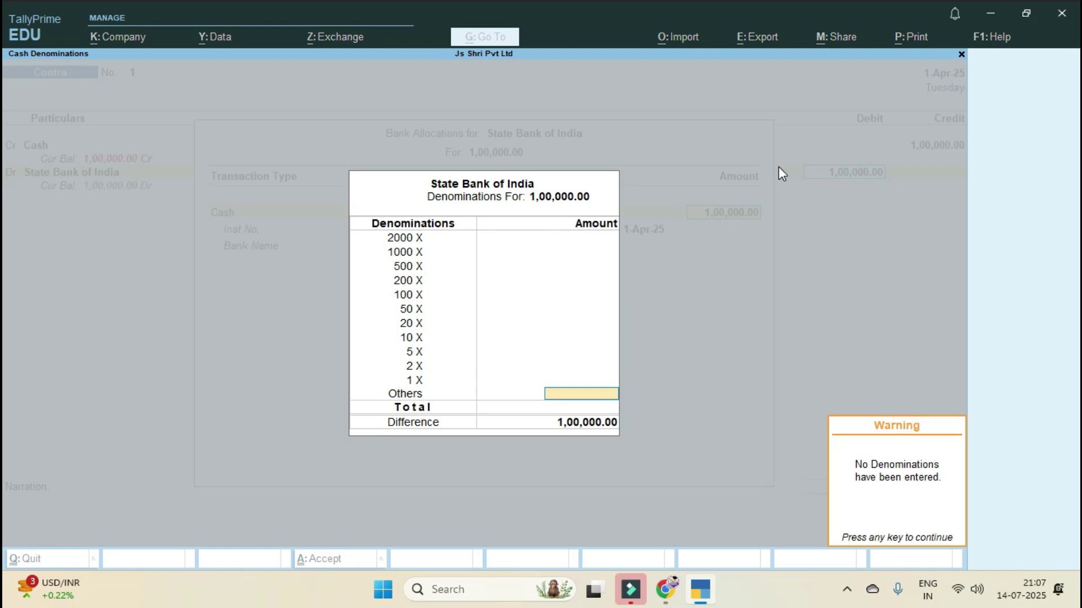
{"action": "key", "text": "Return"}
{"action": "key", "text": "Return"}
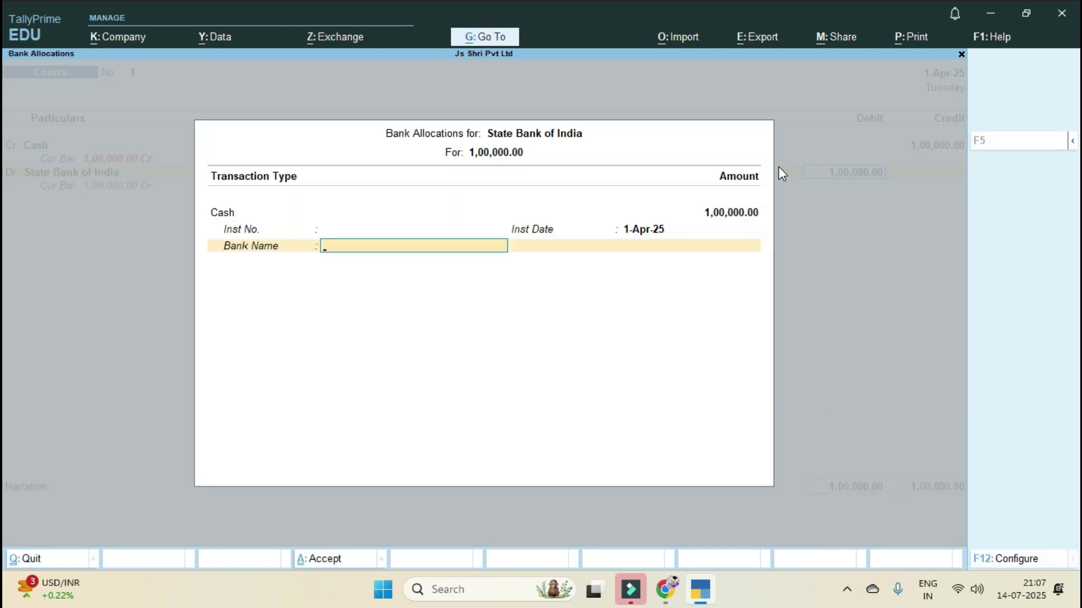
Step: Specify SBI as the bank name in the bank allocation and proceed to the voucher's narration
{"action": "type", "text": "s"}
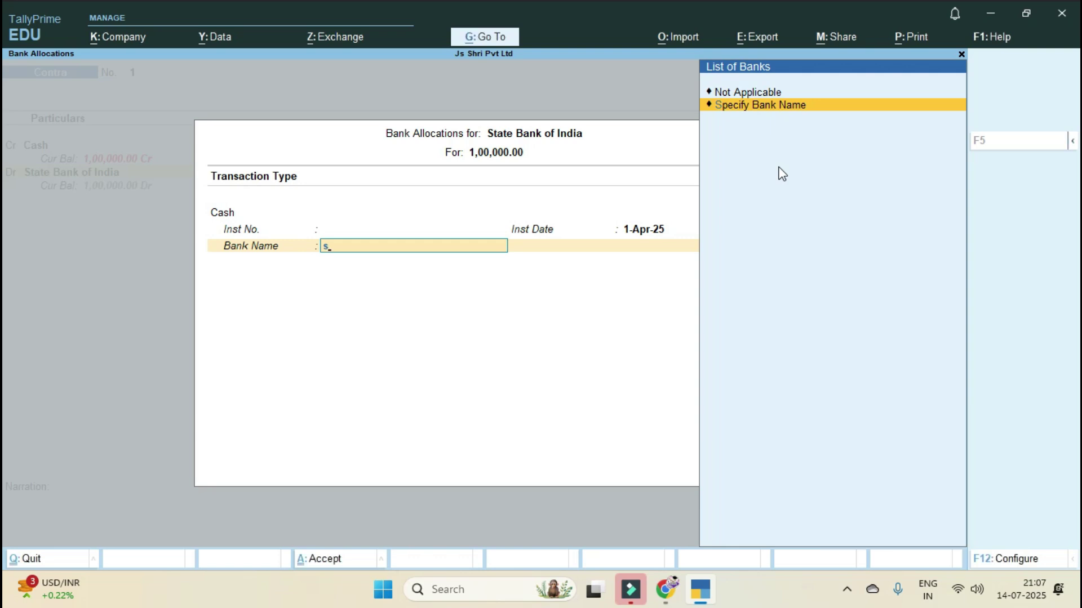
{"action": "key", "text": "Return"}
{"action": "type", "text": "SBI"}
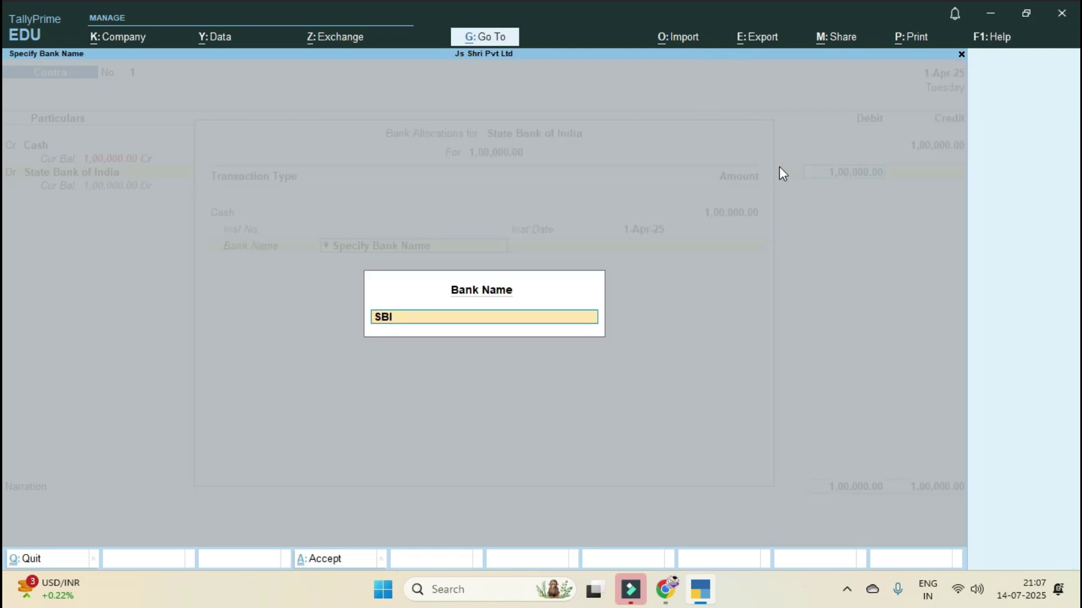
{"action": "key", "text": "Return"}
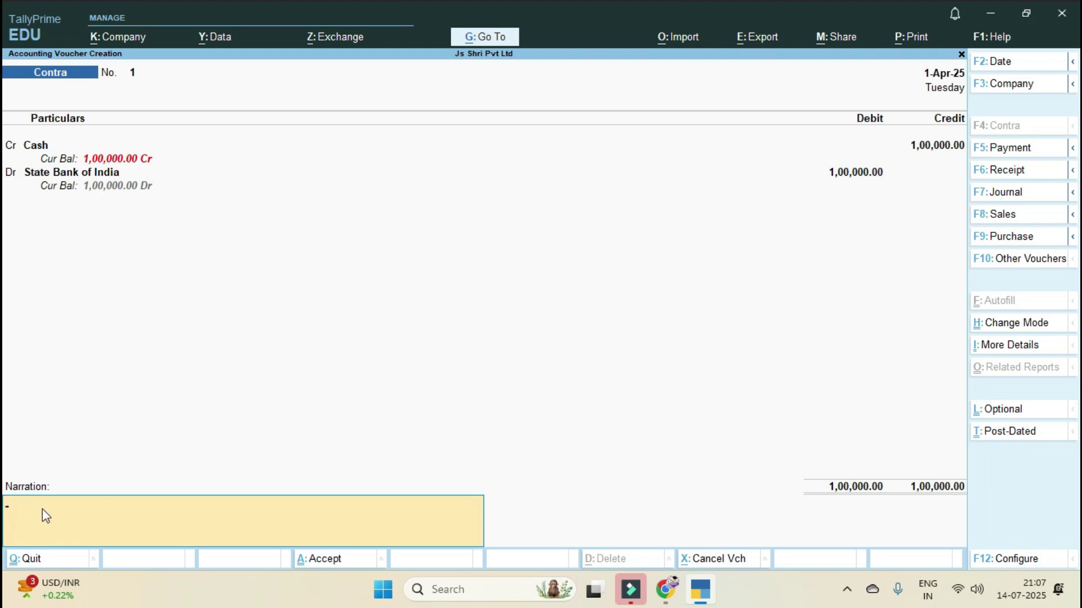
Step: Enter the narration CASH DEPOSIT IN SBI 100000, accept the Contra voucher and leave voucher entry
{"action": "type", "text": "CASH DEPOSITE"}
{"action": "key", "text": "BackSpace"}
{"action": "type", "text": "IN BANK"}
{"action": "key", "text": "BackSpace"}
{"action": "key", "text": "BackSpace"}
{"action": "key", "text": "BackSpace"}
{"action": "key", "text": "BackSpace"}
{"action": "type", "text": "SBI 100000"}
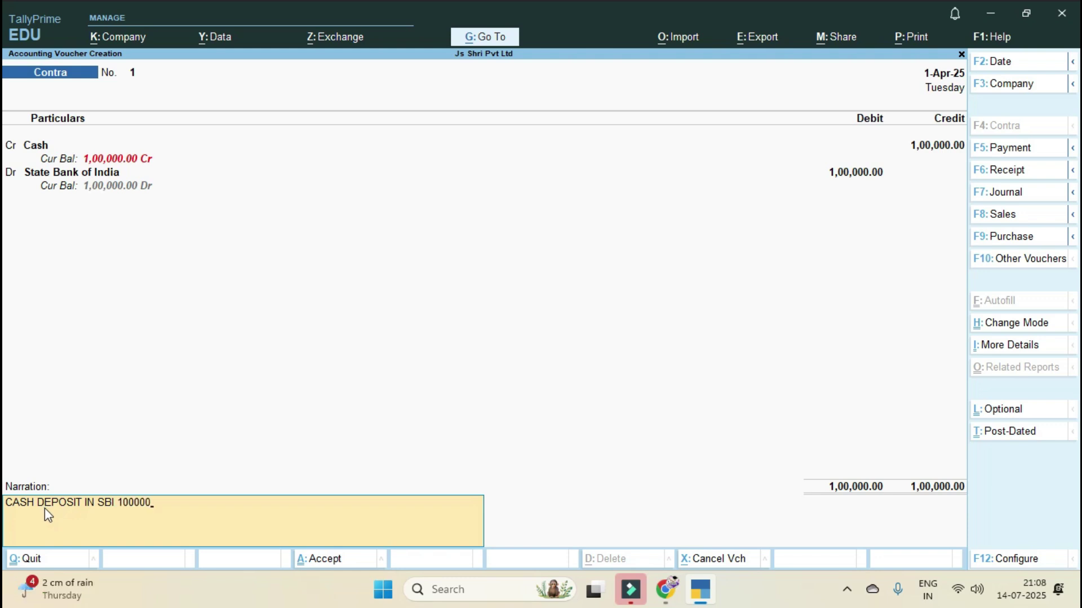
{"action": "key", "text": "Return"}
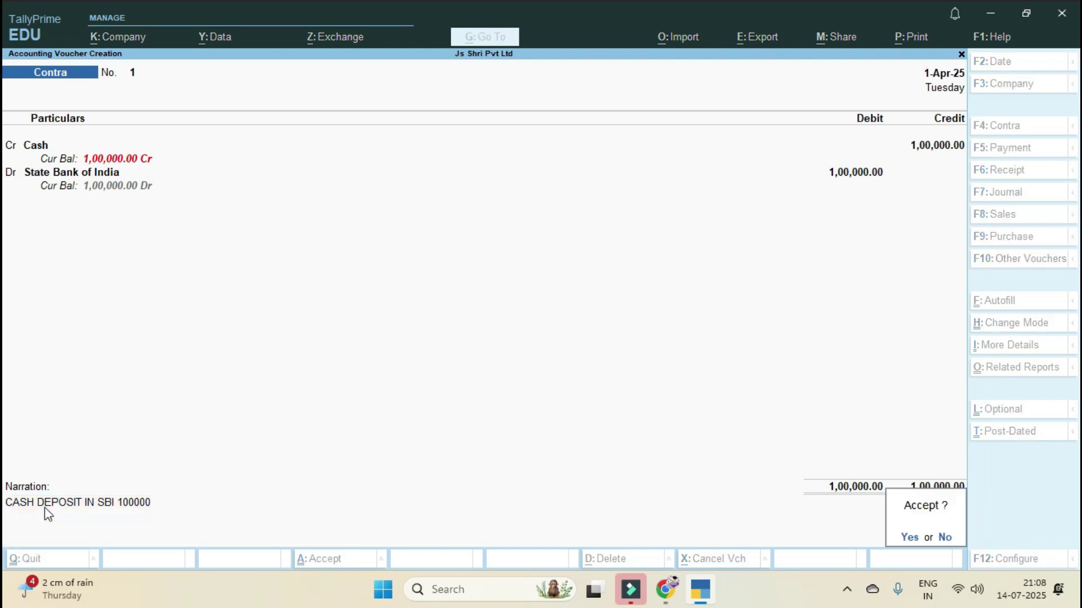
{"action": "key", "text": "Return"}
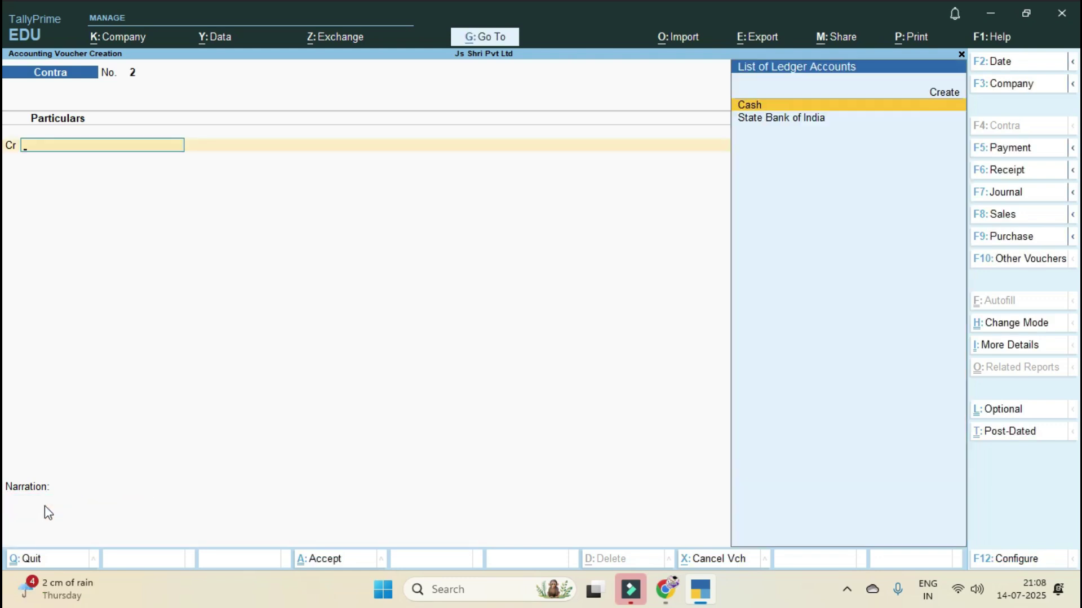
{"action": "key", "text": "Escape"}
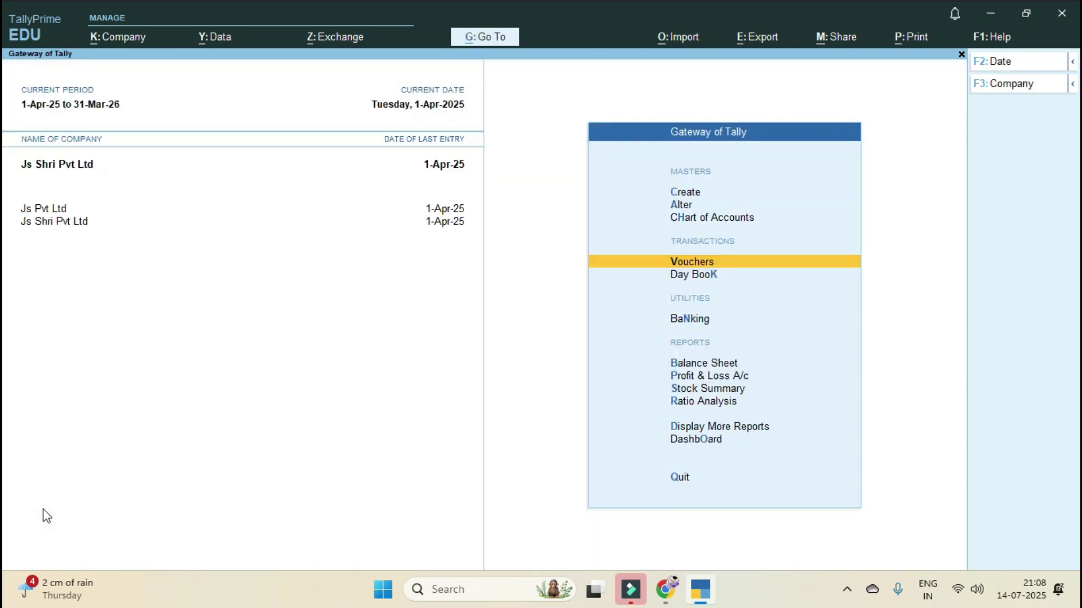
Step: Examine the Current Assets in the Balance Sheet down to the Bank Accounts group, and return to the Gateway of Tally
{"action": "key", "text": "Down"}
{"action": "key", "text": "Down"}
{"action": "key", "text": "Down"}
{"action": "key", "text": "Return"}
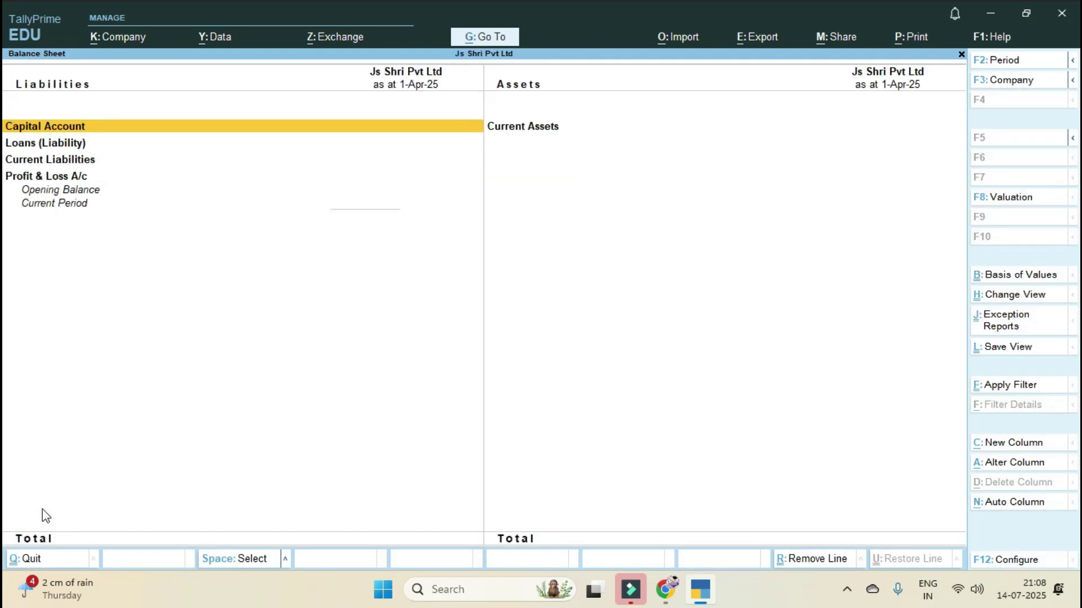
{"action": "key", "text": "Right"}
{"action": "key", "text": "Return"}
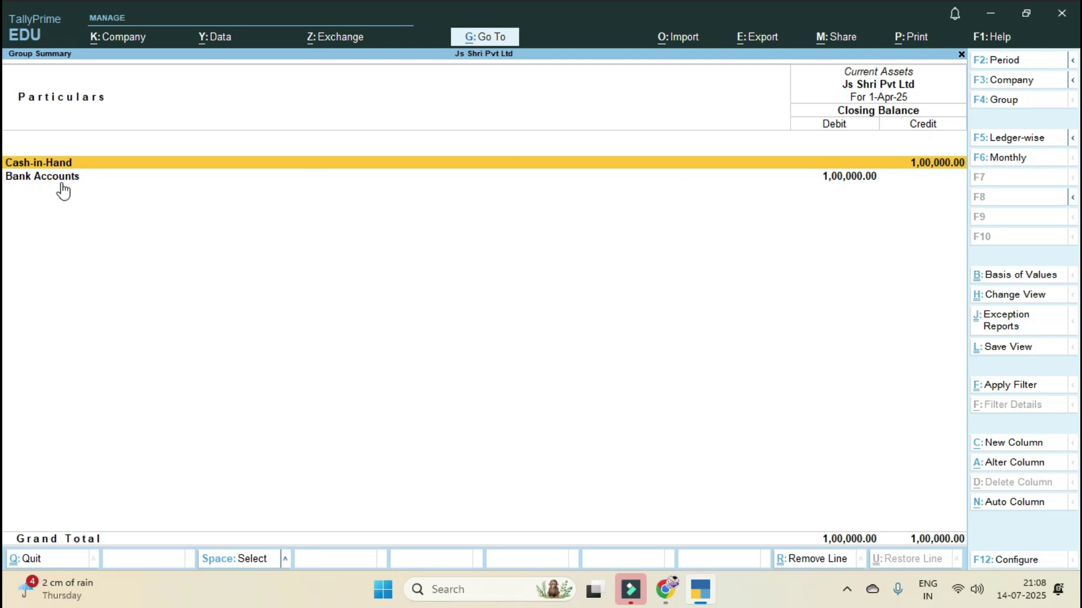
{"action": "left_click", "coordinate": [849, 180]}
{"action": "left_click", "coordinate": [849, 179]}
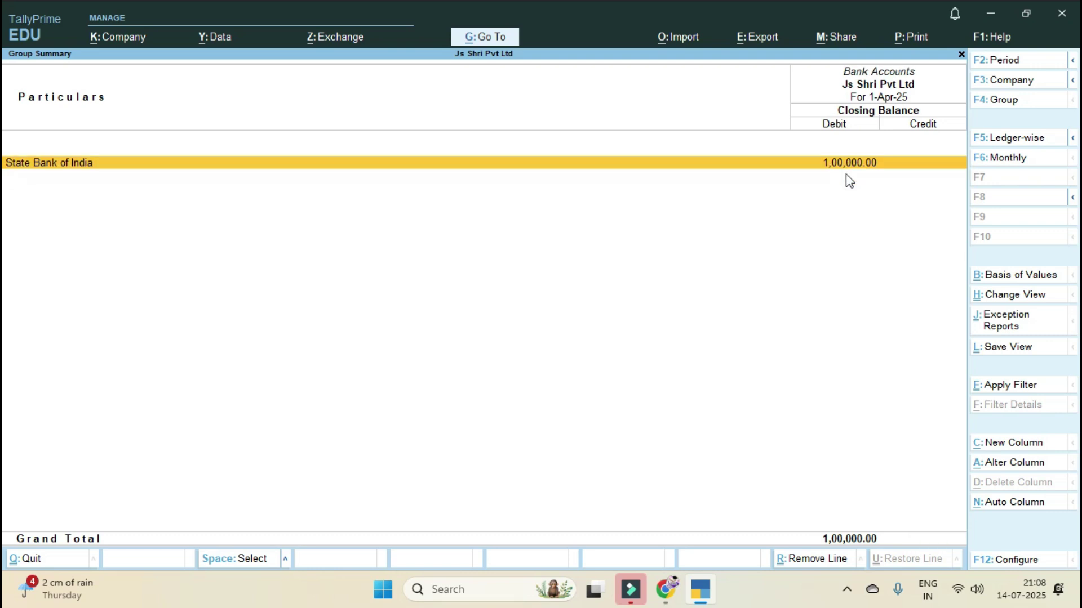
{"action": "key", "text": "Escape"}
{"action": "key", "text": "Escape"}
{"action": "key", "text": "Escape"}
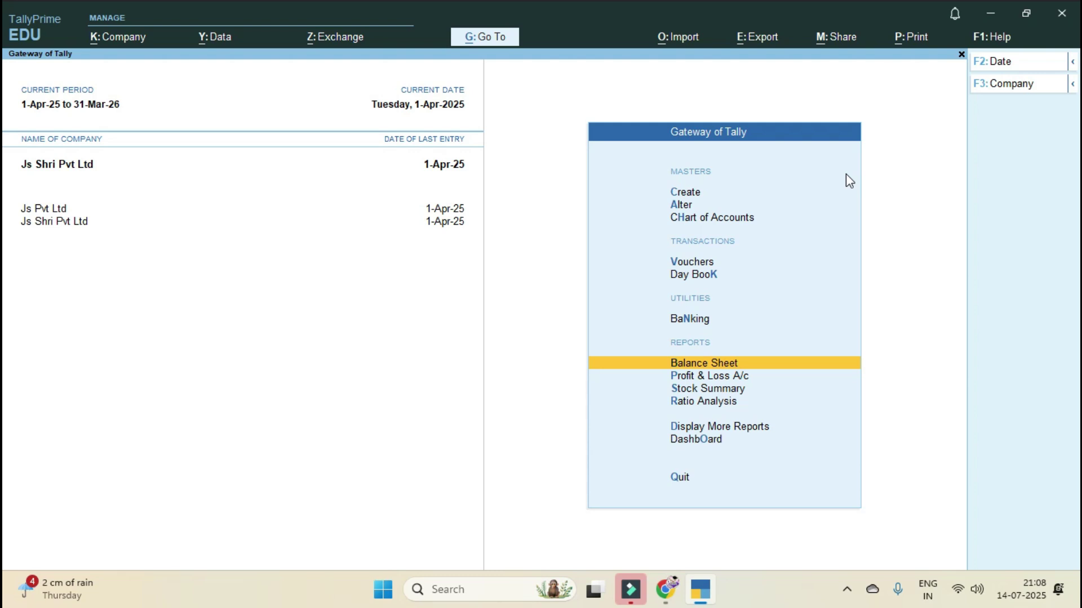
Step: Start a second Contra voucher and credit the State Bank of India ledger with 50,000
{"action": "key", "text": "Up"}
{"action": "key", "text": "Up"}
{"action": "key", "text": "Up"}
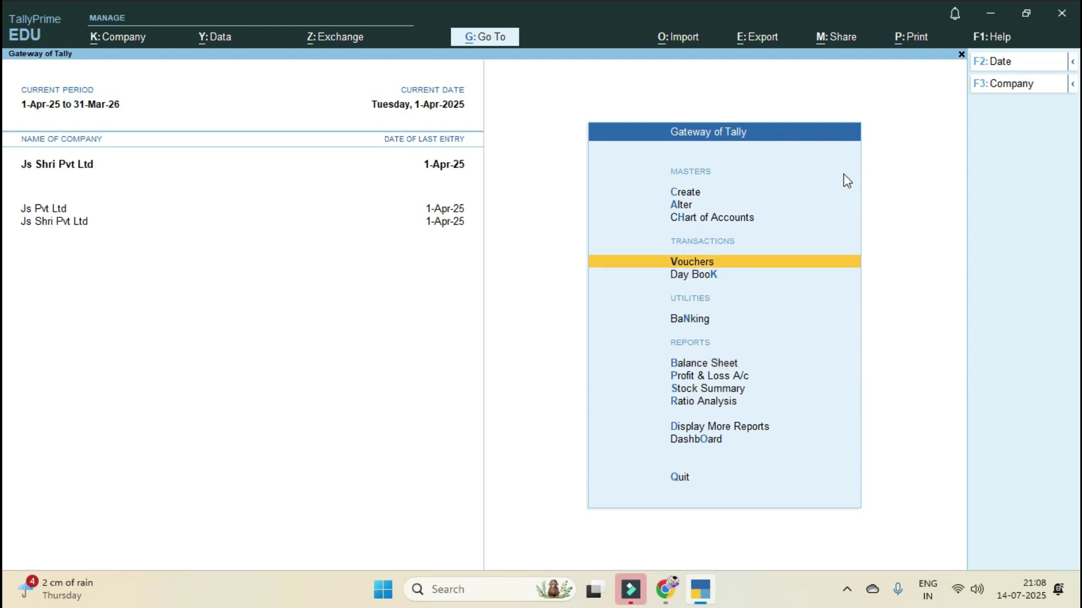
{"action": "key", "text": "Return"}
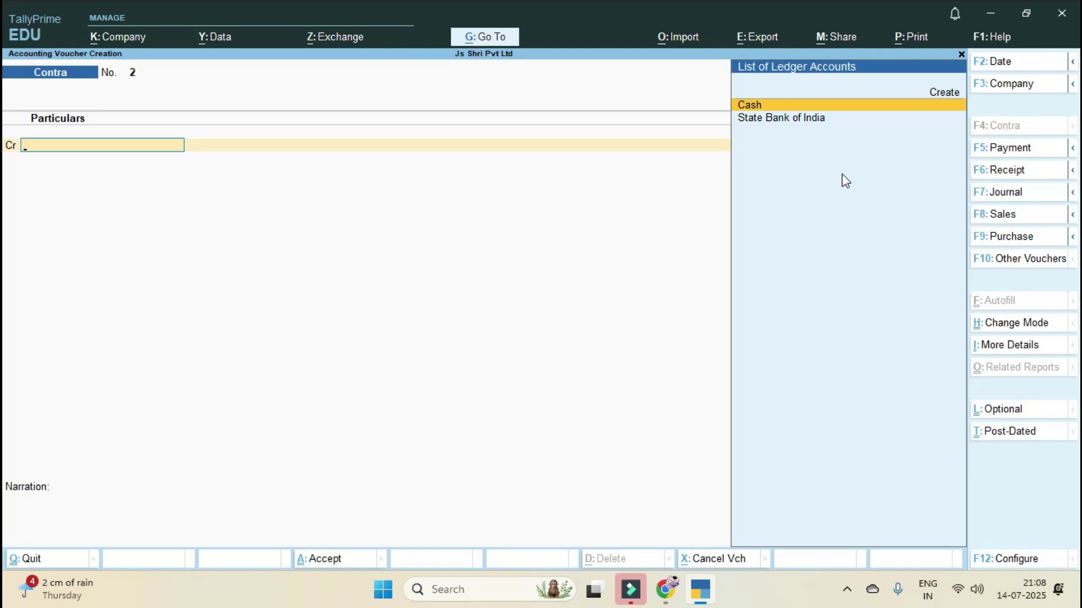
{"action": "key", "text": "alt"}
{"action": "key", "text": "Down"}
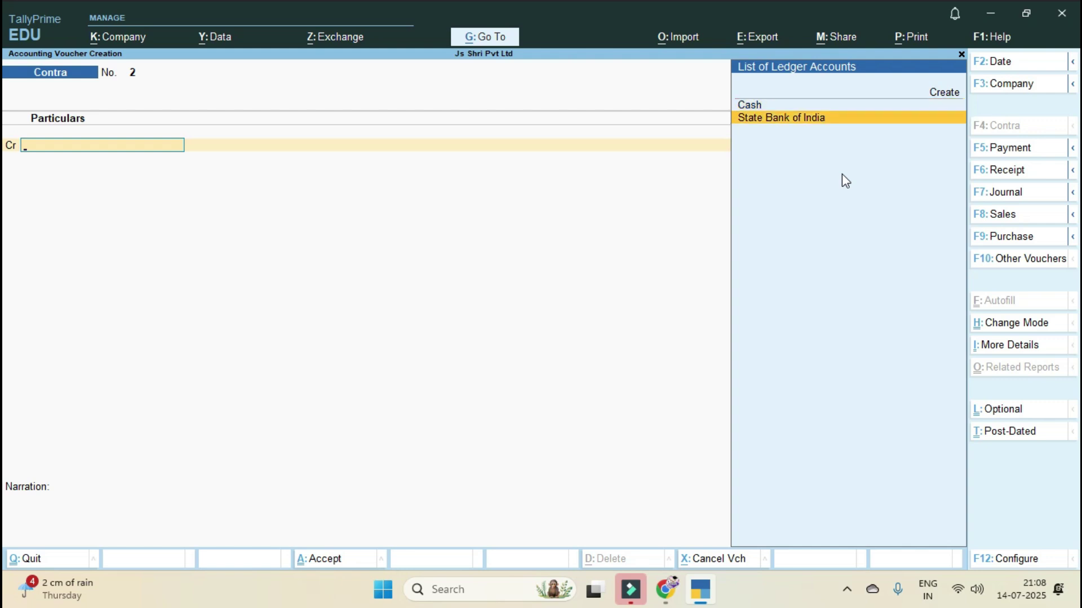
{"action": "key", "text": "Return"}
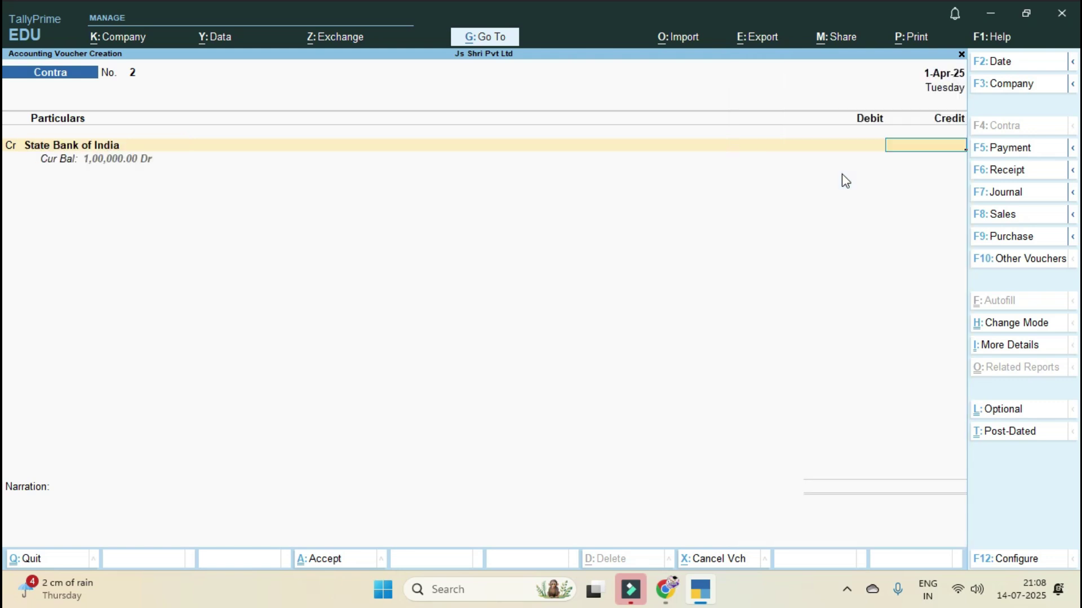
{"action": "type", "text": "50000"}
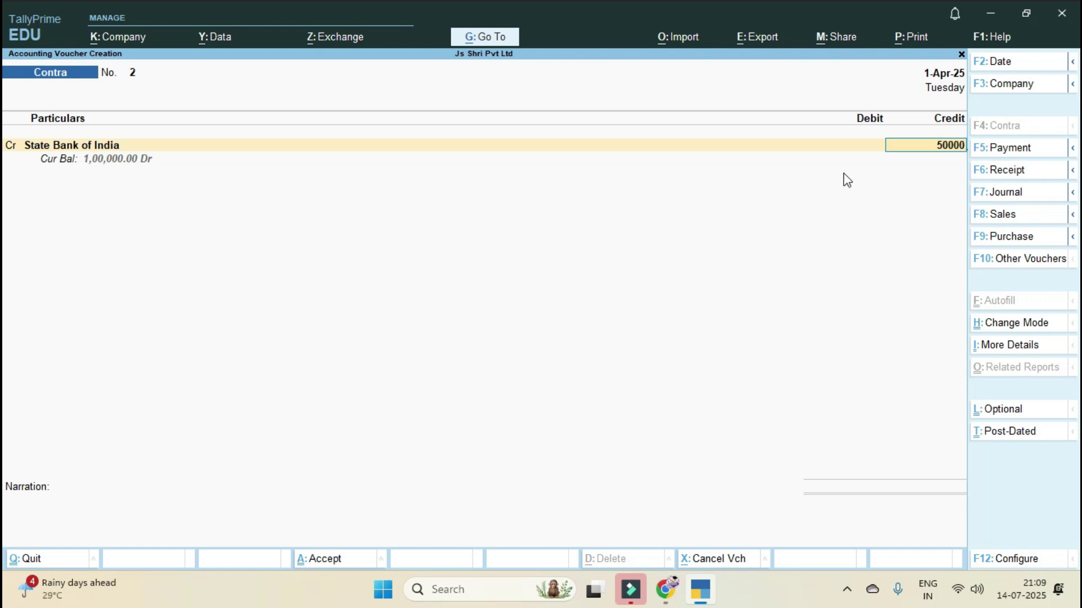
{"action": "key", "text": "Return"}
Step: Keep the Cheque allocation for State Bank of India with cheque range Not Applicable and a blank instrument number
{"action": "key", "text": "Return"}
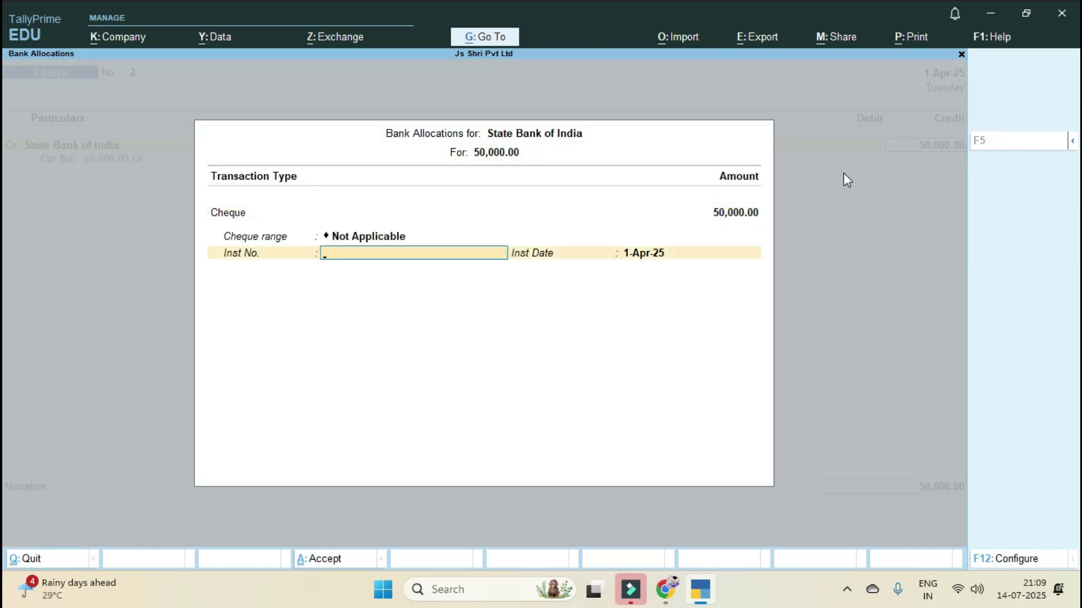
{"action": "key", "text": "Return"}
{"action": "key", "text": "Return"}
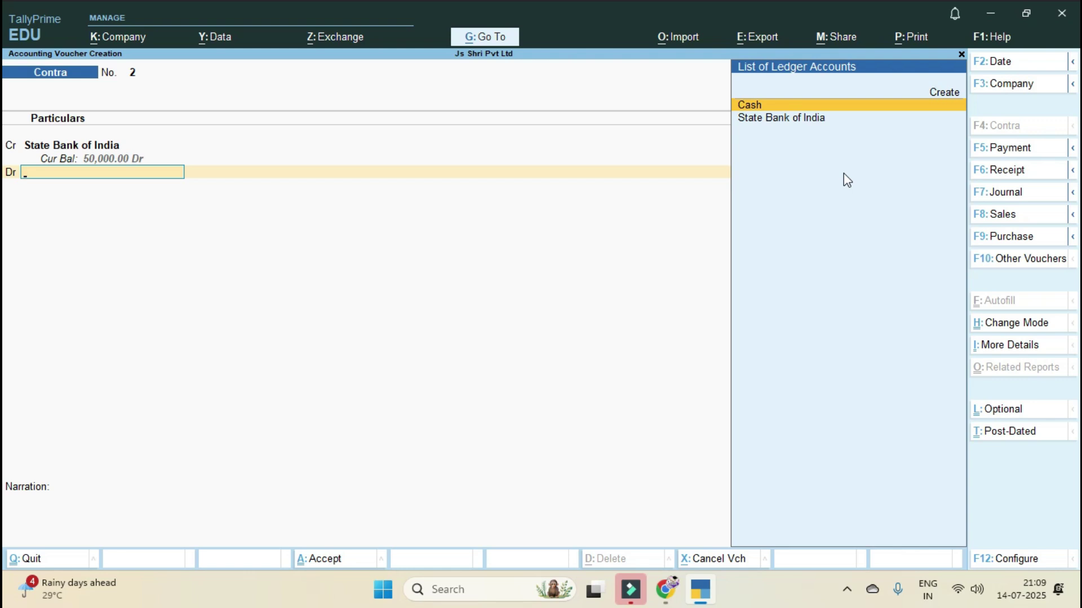
Step: Start a new ledger for the debit line, named HDFC BANK under Bank Accounts with Js Shri Pvt Ltd as account holder
{"action": "key", "text": "alt"}
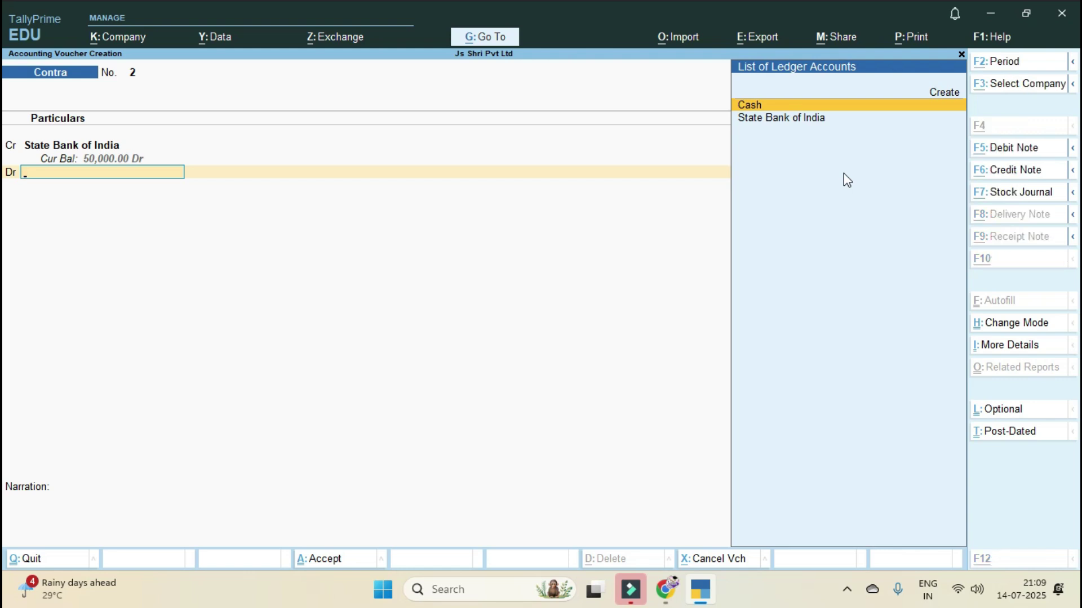
{"action": "key", "text": "alt+c"}
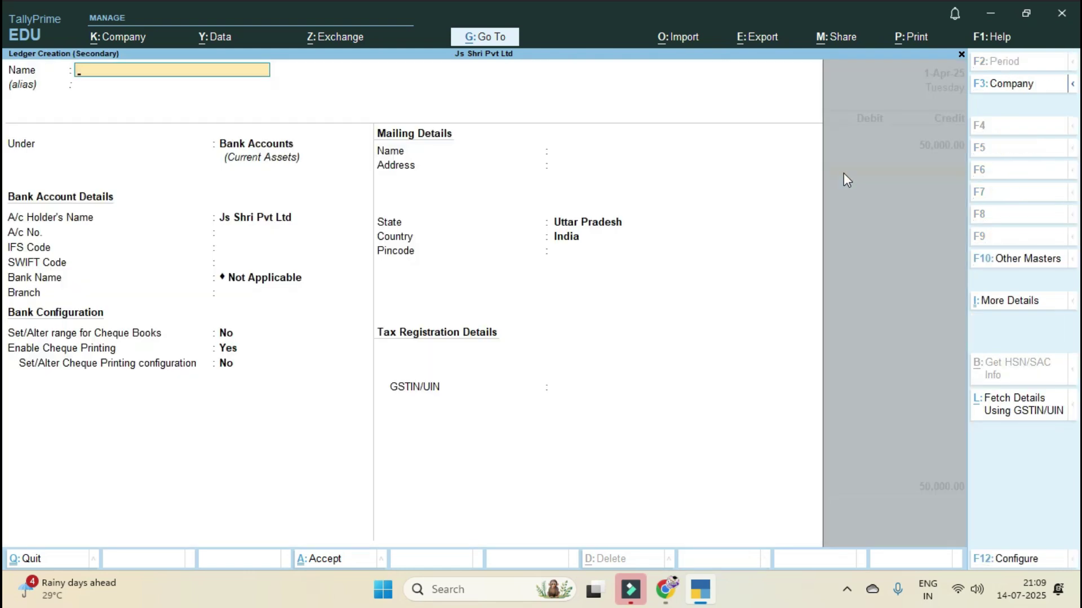
{"action": "type", "text": "HDFC BANK"}
{"action": "key", "text": "Return"}
{"action": "key", "text": "Return"}
{"action": "key", "text": "Return"}
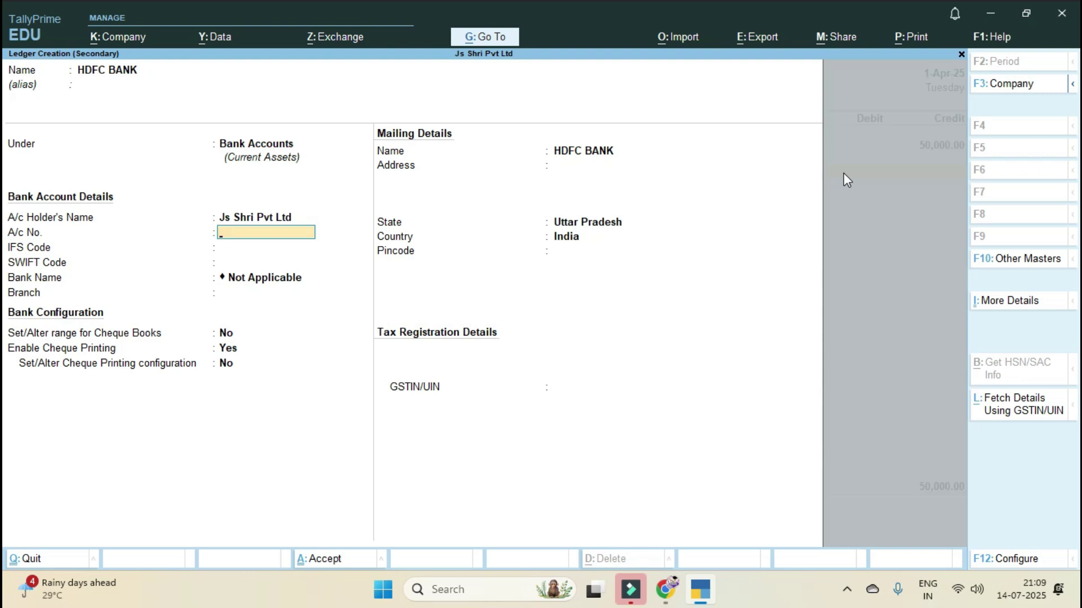
Step: Leave the HDFC BANK ledger's remaining bank, mailing and GSTIN details at their defaults and save the ledger
{"action": "key", "text": "Return"}
{"action": "key", "text": "Return"}
{"action": "key", "text": "Return"}
{"action": "key", "text": "Return"}
{"action": "key", "text": "Return"}
{"action": "key", "text": "Return"}
{"action": "key", "text": "Return"}
{"action": "key", "text": "Return"}
{"action": "key", "text": "Return"}
{"action": "key", "text": "Return"}
{"action": "key", "text": "Return"}
{"action": "key", "text": "Return"}
{"action": "key", "text": "Return"}
{"action": "key", "text": "Return"}
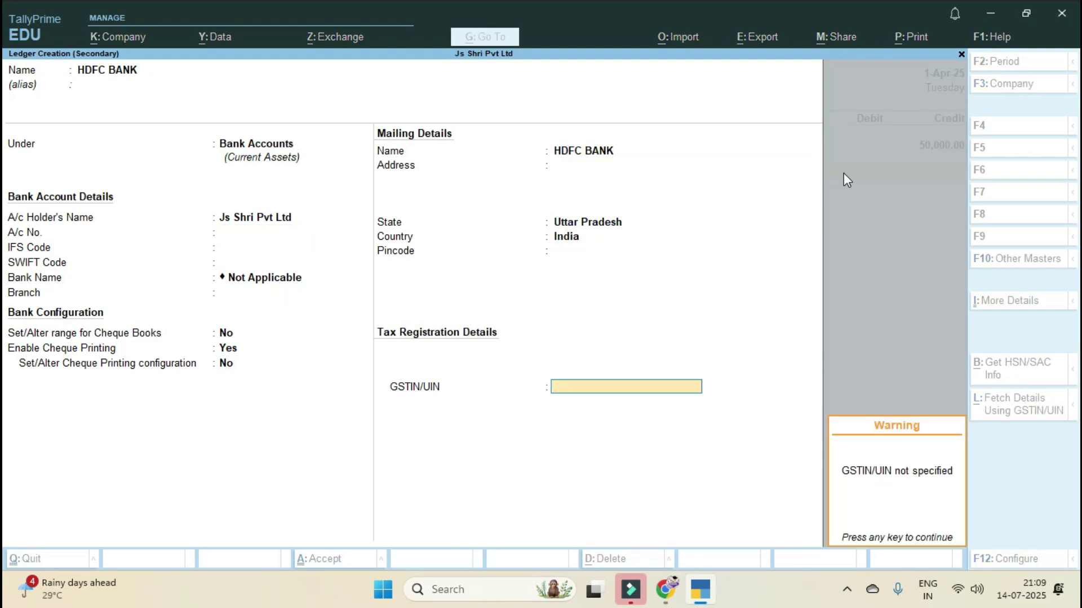
{"action": "key", "text": "Return"}
{"action": "key", "text": "Return"}
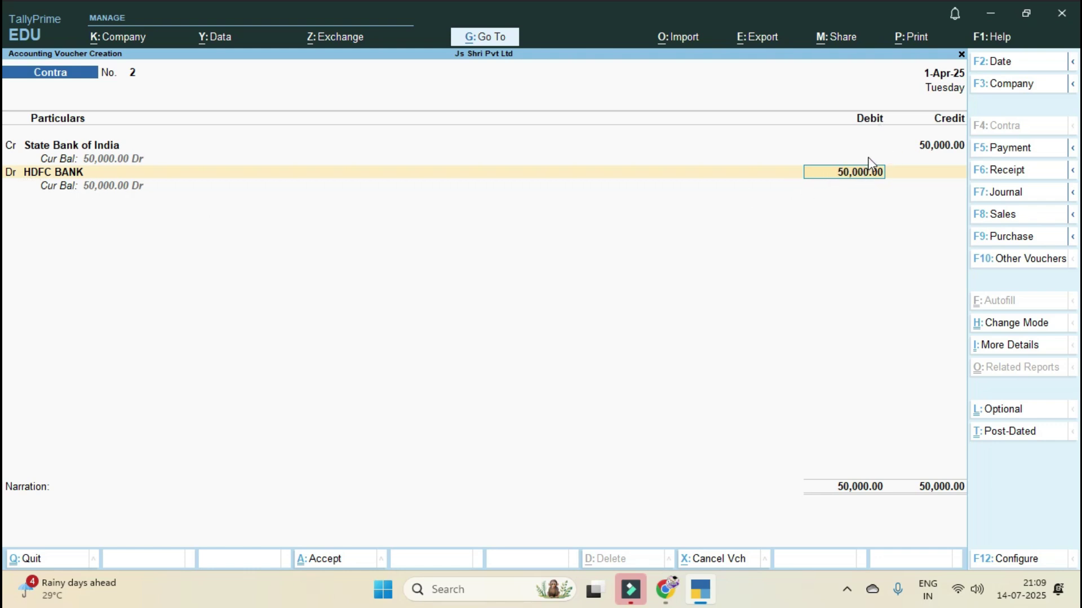
Step: Debit HDFC BANK with 50,000 as Cheque/DD, leaving the instrument number blank and keeping the instrument date 1-Apr-25
{"action": "key", "text": "Return"}
{"action": "key", "text": "Return"}
{"action": "key", "text": "Return"}
{"action": "key", "text": "Return"}
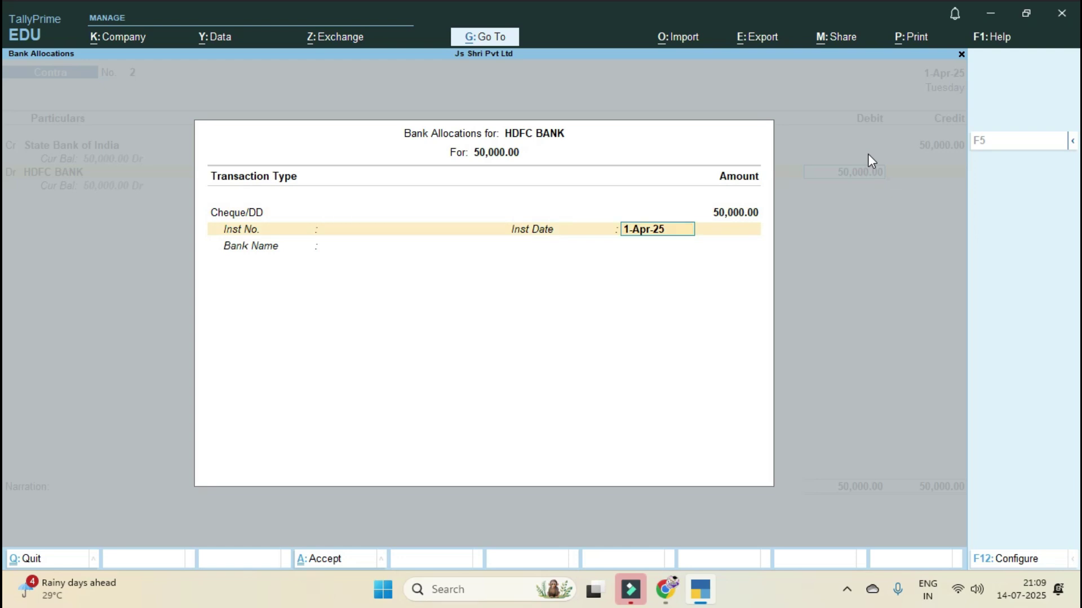
{"action": "key", "text": "Return"}
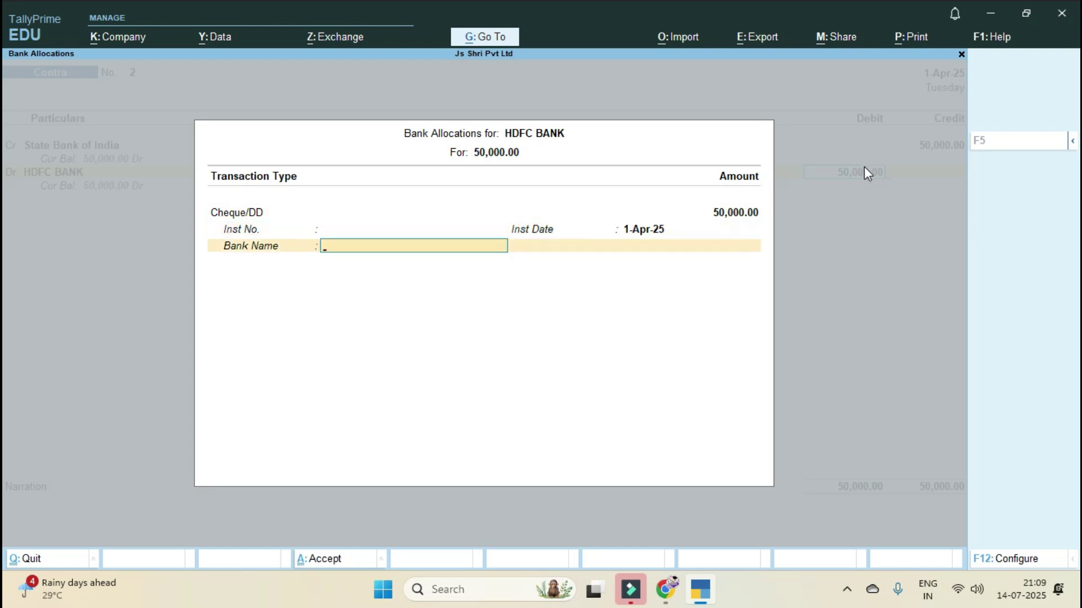
Step: Specify HDFC as the bank name in the HDFC BANK allocation and proceed to the voucher's narration
{"action": "key", "text": "Return"}
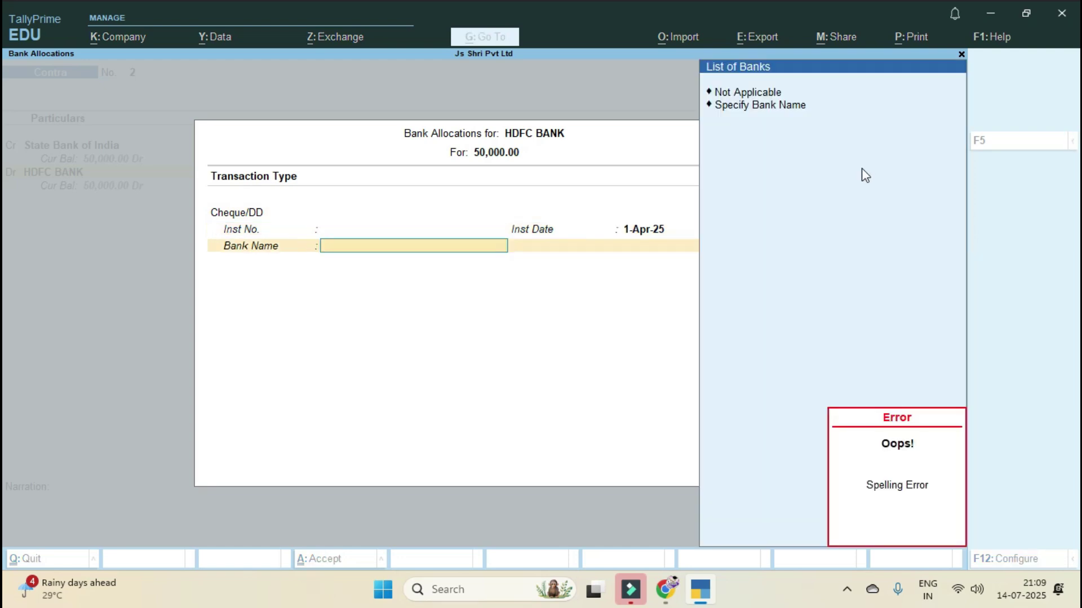
{"action": "key", "text": "Down"}
{"action": "key", "text": "Down"}
{"action": "key", "text": "Return"}
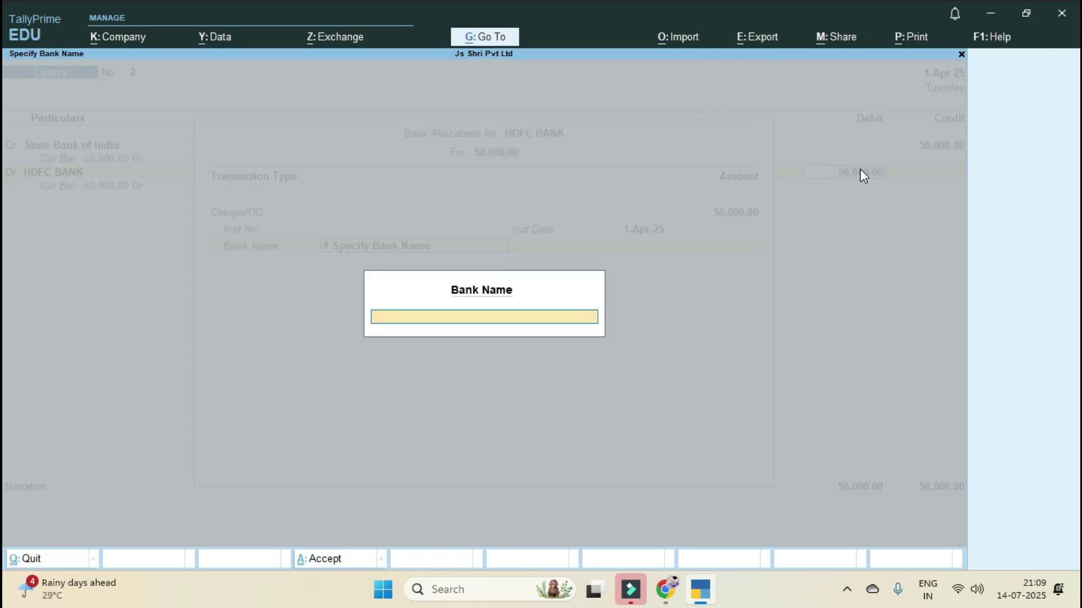
{"action": "type", "text": "HDFC"}
{"action": "key", "text": "Return"}
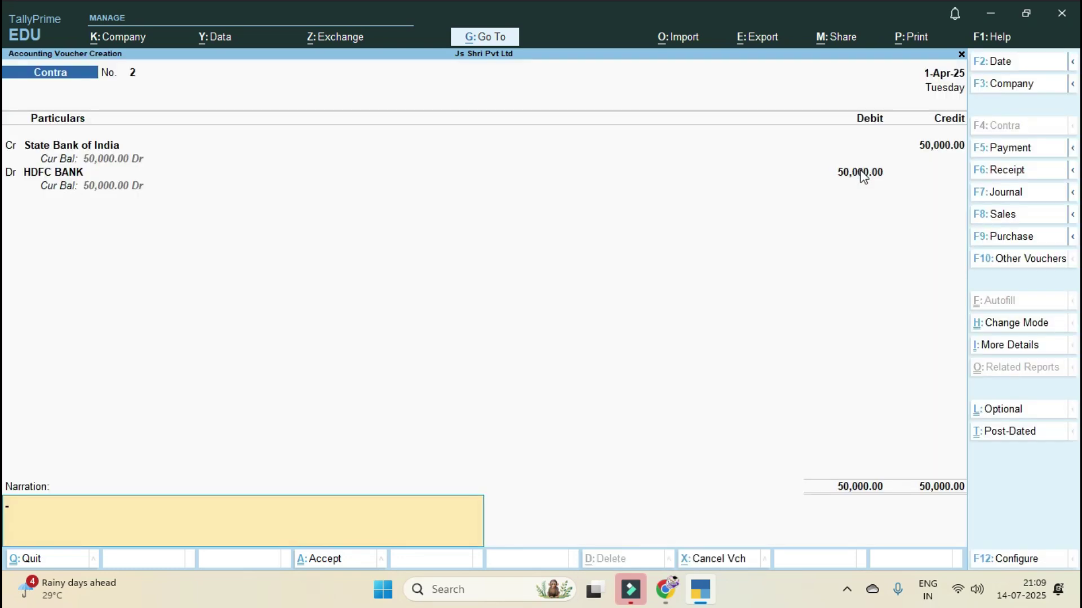
Step: Enter the narration CASH WITHDRAW FROM SBI, accept the Contra voucher and leave voucher entry
{"action": "type", "text": "CASH WITH"}
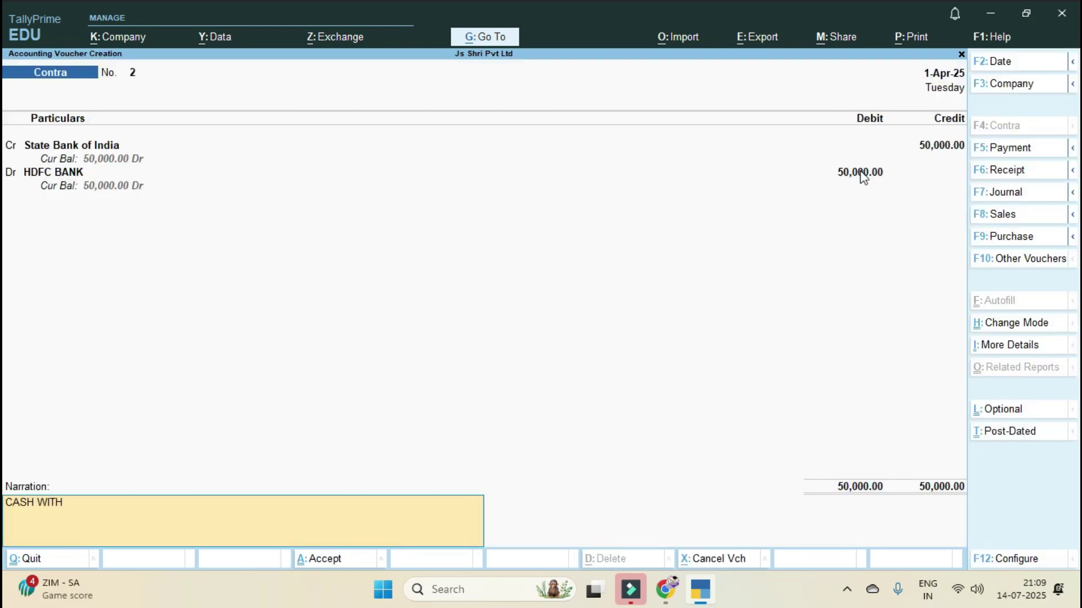
{"action": "type", "text": "DRAW FROM SBI"}
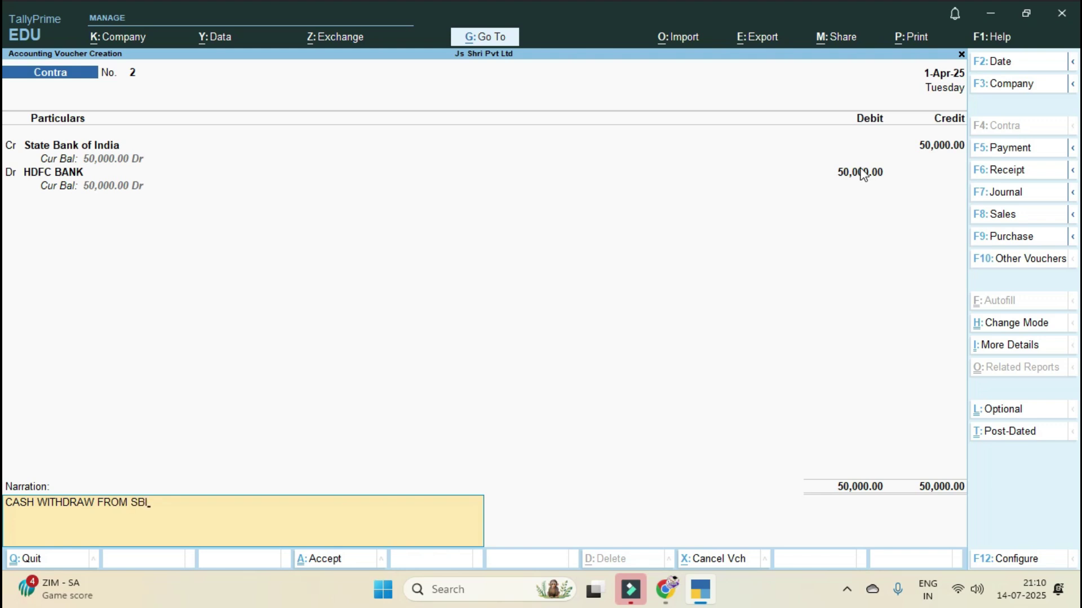
{"action": "key", "text": "Return"}
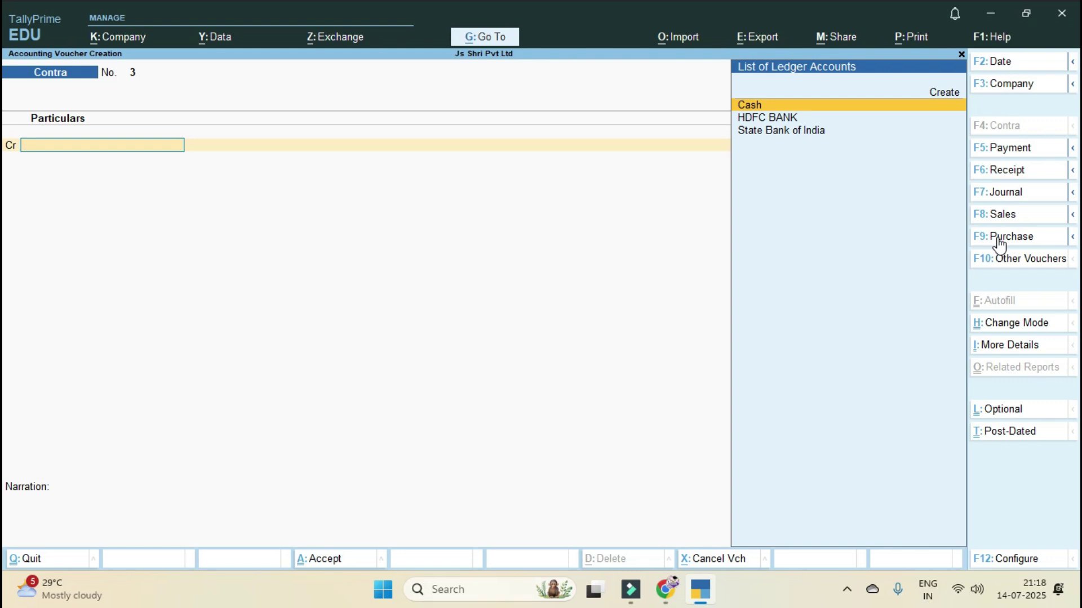
{"action": "key", "text": "Escape"}
{"action": "key", "text": "y"}
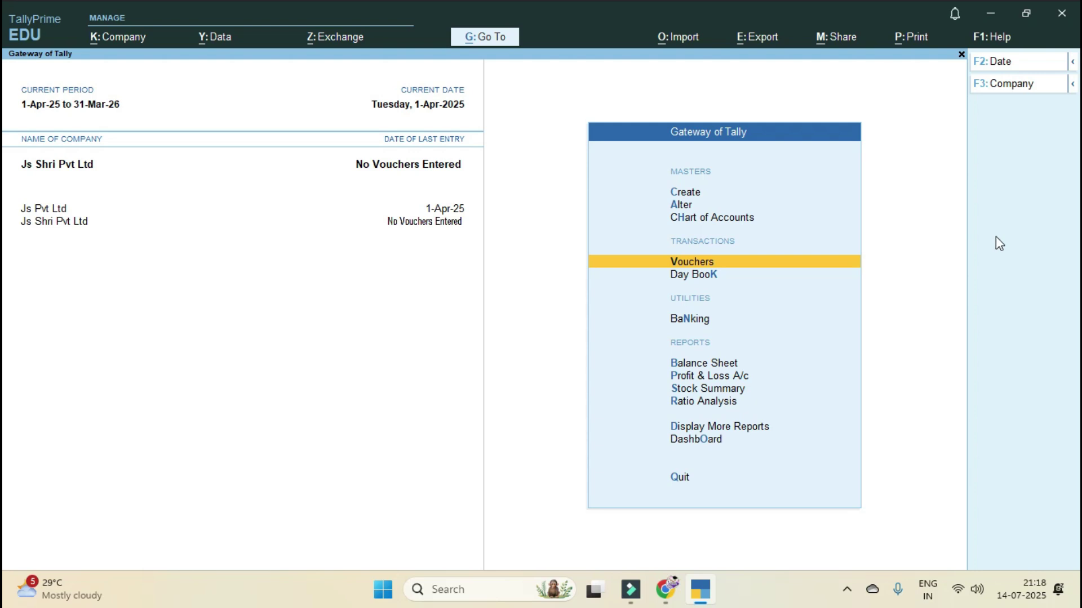
Step: Start creating a new stock group among the inventory masters
{"action": "key", "text": "Up"}
{"action": "key", "text": "Up"}
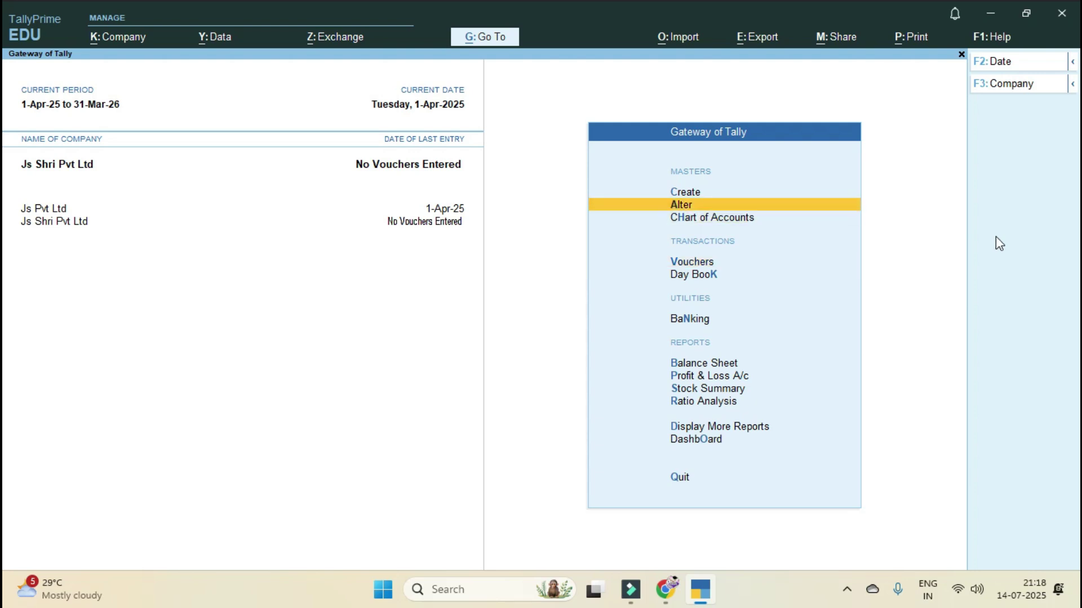
{"action": "key", "text": "Up"}
{"action": "key", "text": "Return"}
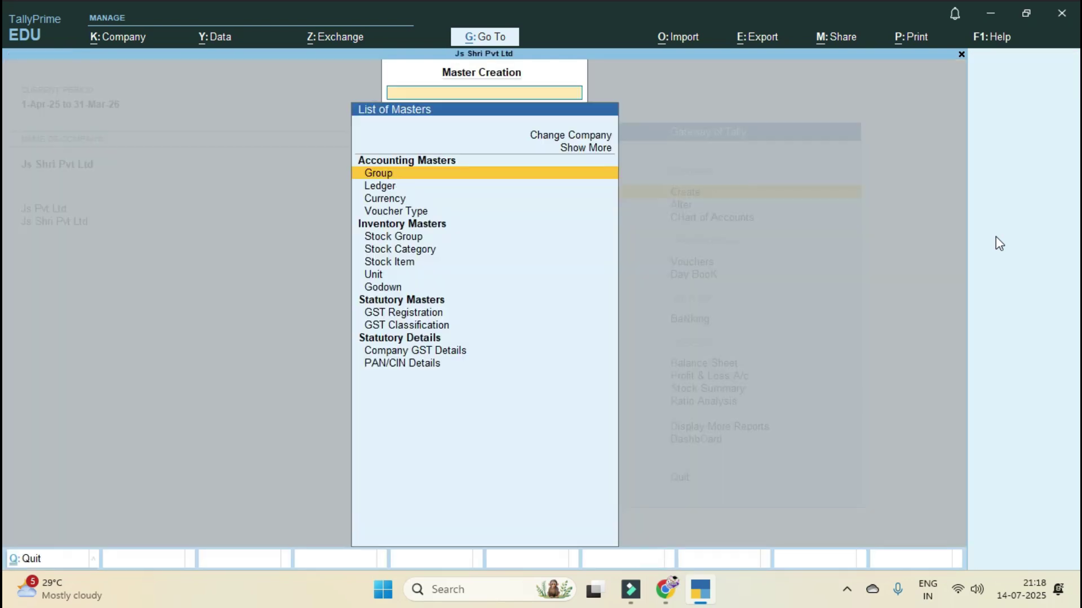
{"action": "key", "text": "Down"}
{"action": "key", "text": "Down"}
{"action": "key", "text": "Down"}
{"action": "key", "text": "Down"}
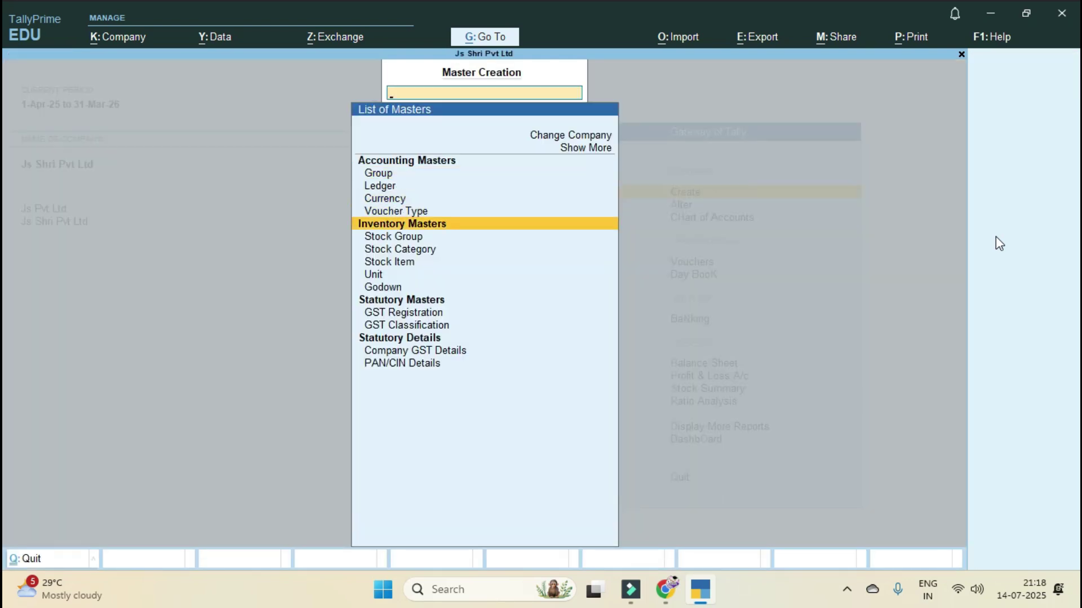
{"action": "key", "text": "Down"}
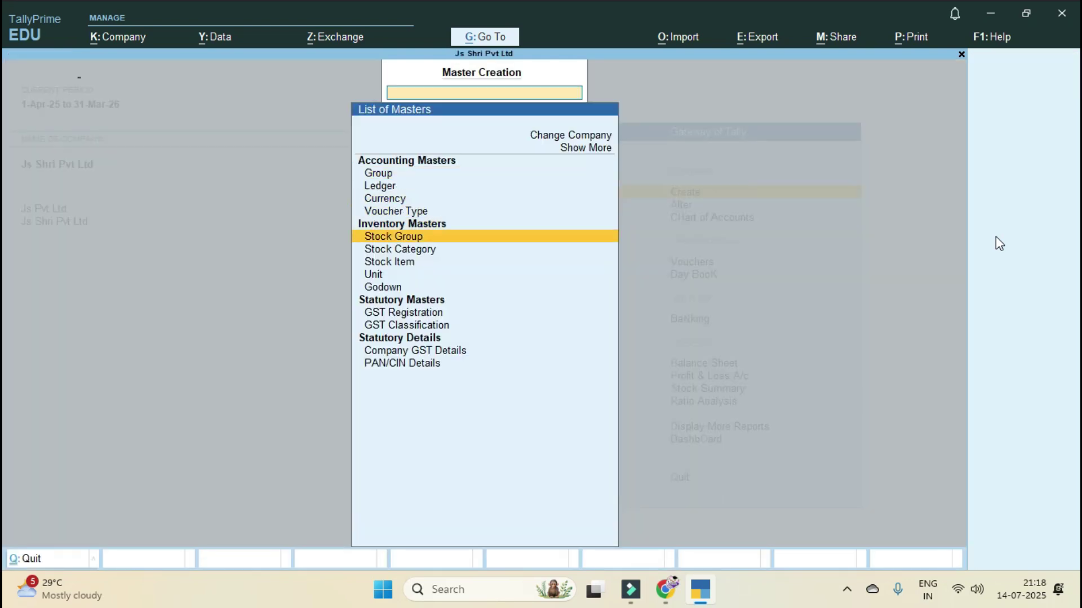
{"action": "key", "text": "Return"}
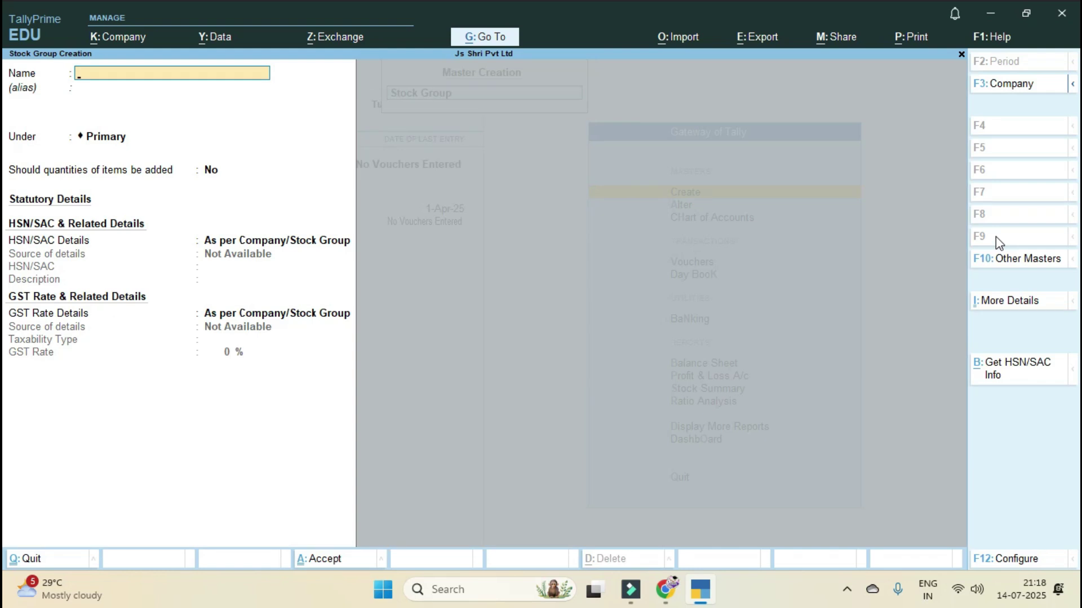
Step: Create the stock group ELECTRONICS under Primary without adding item quantities, keep the default HSN and GST details, and close the form
{"action": "type", "text": "ELECTRONICS"}
{"action": "key", "text": "Return"}
{"action": "key", "text": "Return"}
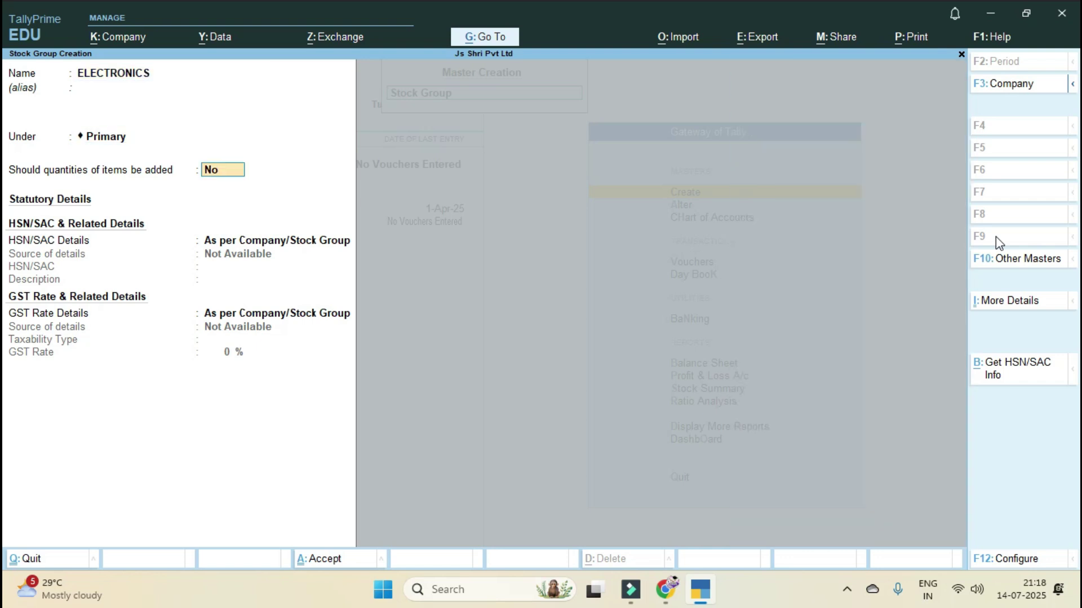
{"action": "type", "text": "N"}
{"action": "key", "text": "Return"}
{"action": "key", "text": "Return"}
{"action": "key", "text": "Return"}
{"action": "key", "text": "Return"}
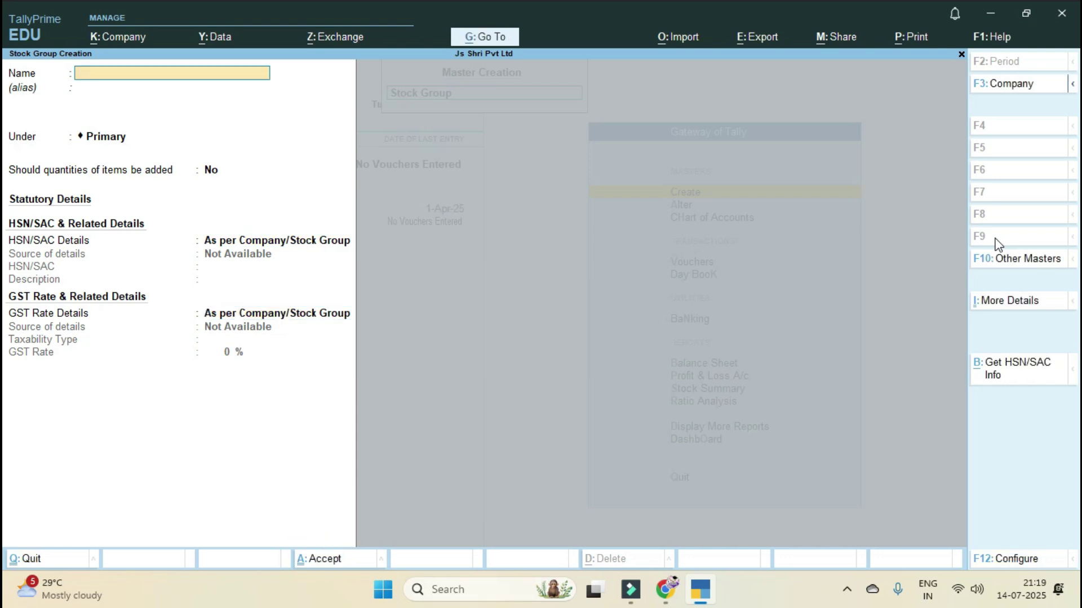
{"action": "key", "text": "Escape"}
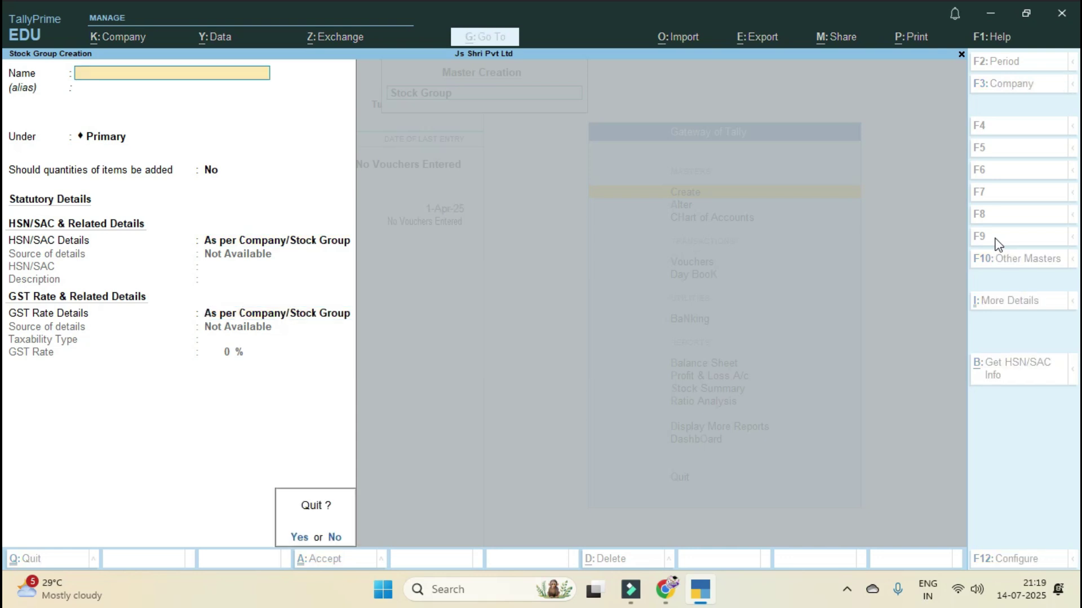
{"action": "key", "text": "y"}
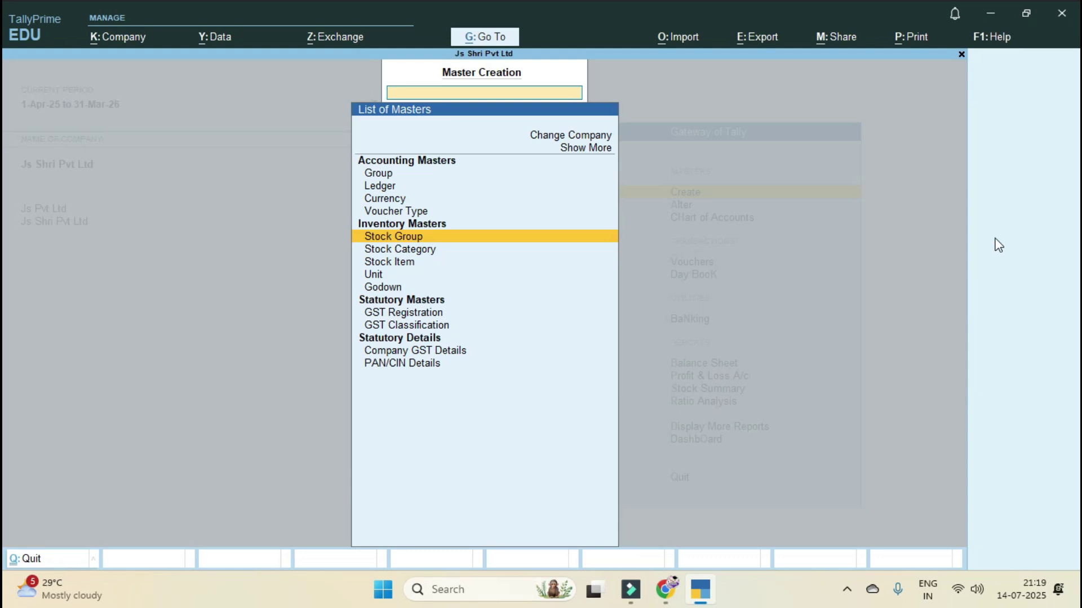
Step: Create a stock category named USHA under Primary and save it
{"action": "key", "text": "Down"}
{"action": "key", "text": "Return"}
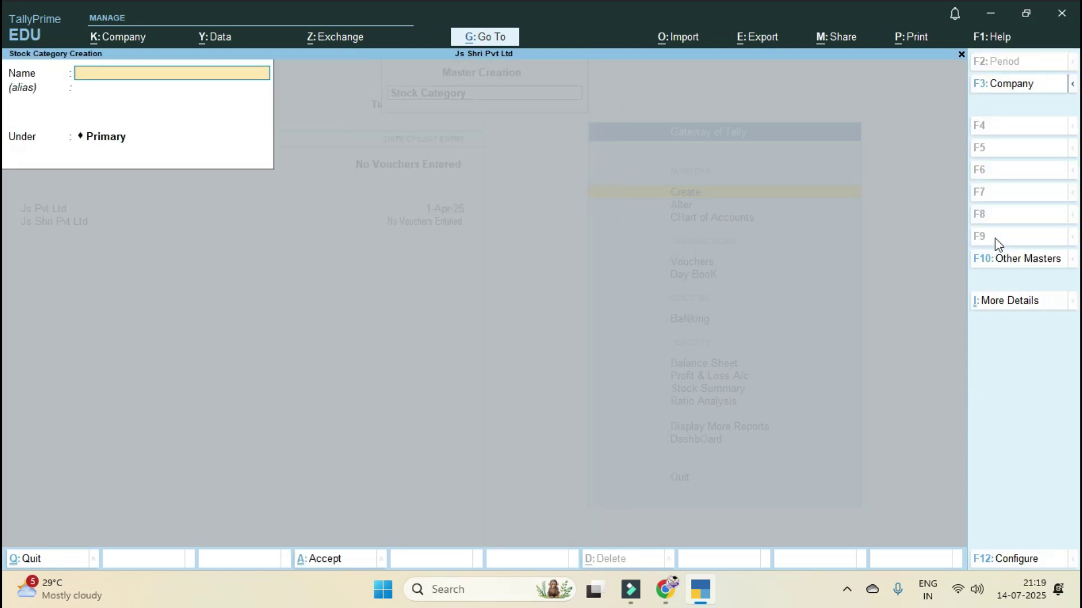
{"action": "type", "text": "USHA"}
{"action": "key", "text": "Return"}
{"action": "key", "text": "Return"}
{"action": "key", "text": "Return"}
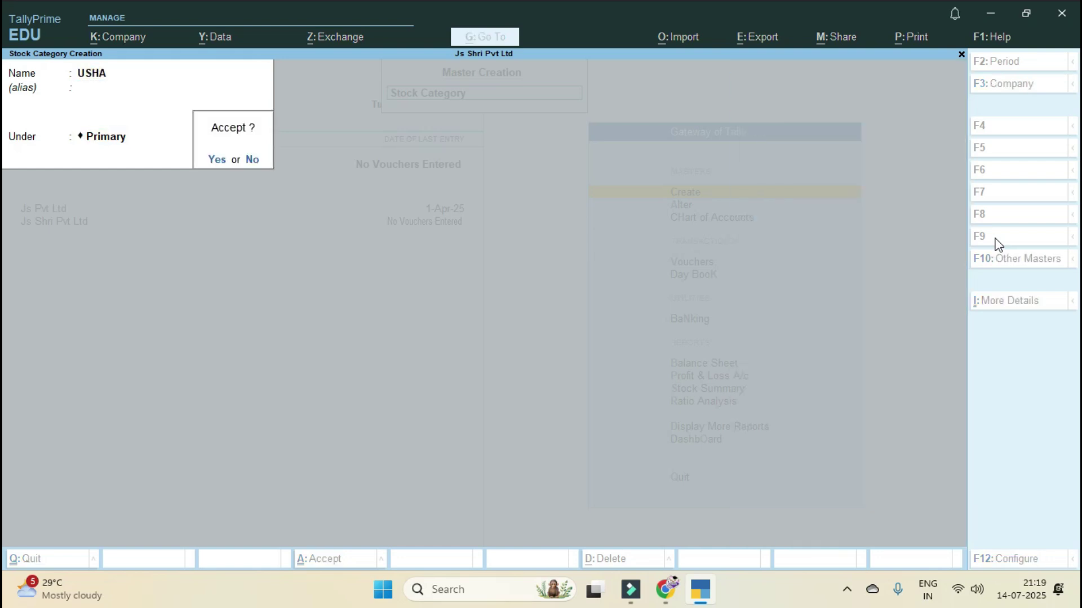
{"action": "key", "text": "Return"}
Step: Create a second stock category named LG under Primary, then leave stock category creation
{"action": "type", "text": "LG"}
{"action": "key", "text": "Return"}
{"action": "key", "text": "Return"}
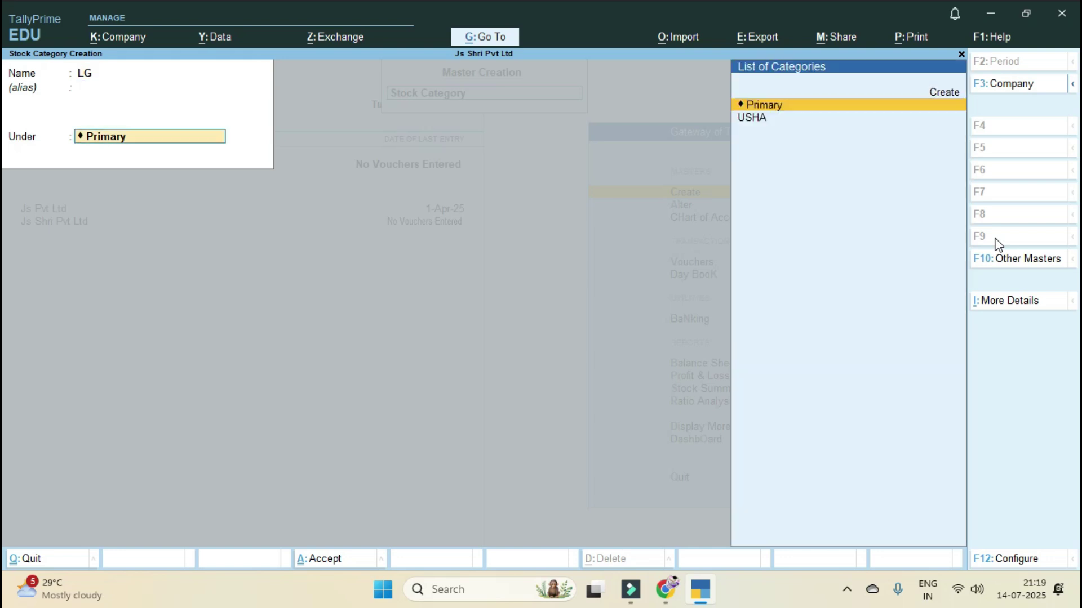
{"action": "key", "text": "Return"}
{"action": "key", "text": "Return"}
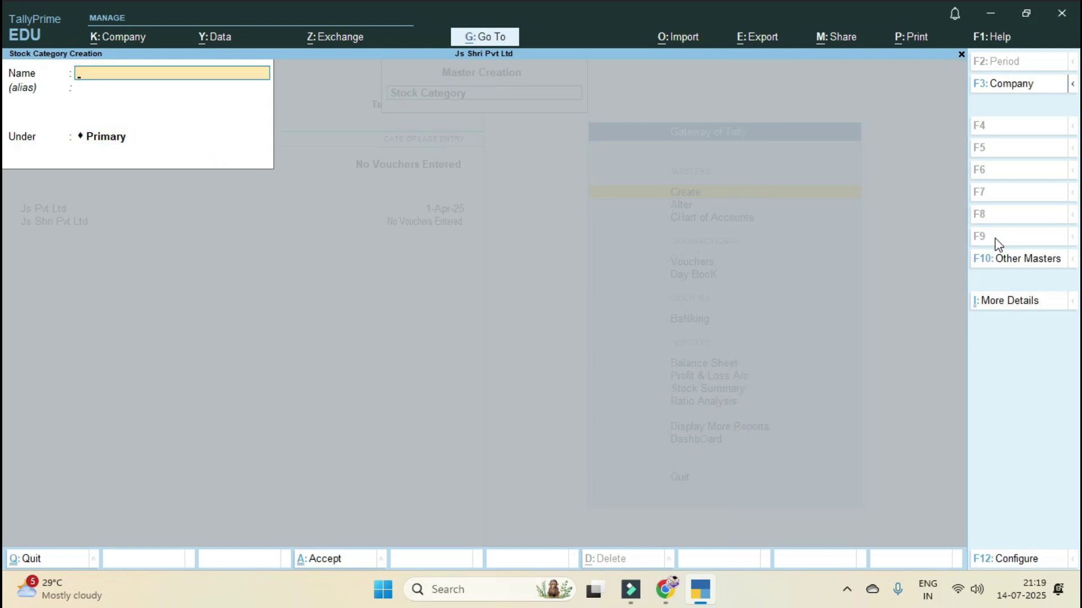
{"action": "key", "text": "Escape"}
Step: Create a simple unit with symbol NOS and formal name NUMBER, keeping the default quantity code and 0 decimal places
{"action": "key", "text": "Down"}
{"action": "key", "text": "Down"}
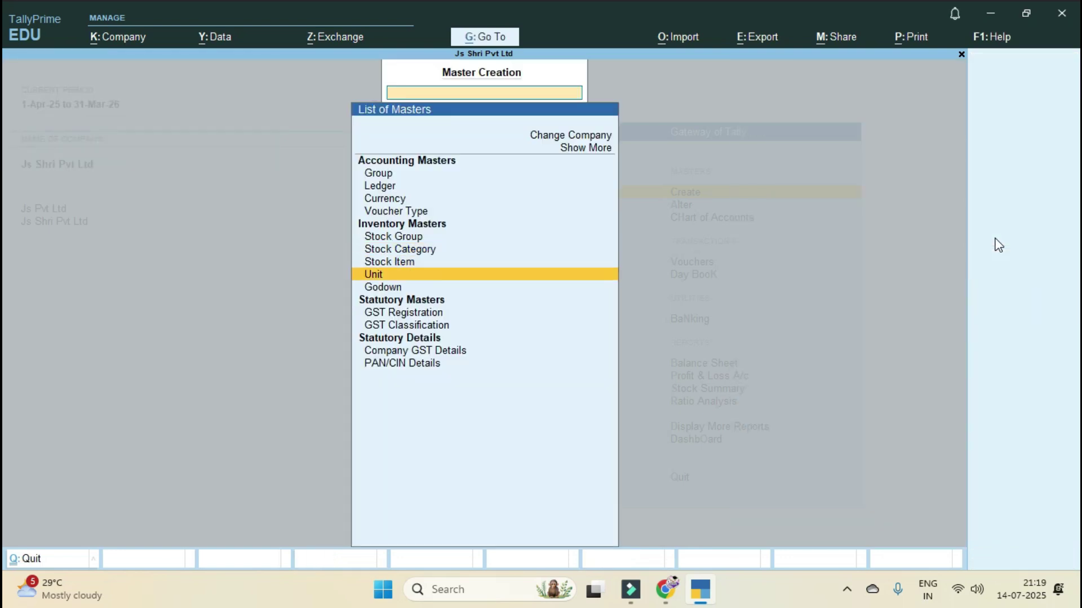
{"action": "key", "text": "Return"}
{"action": "type", "text": "NOS"}
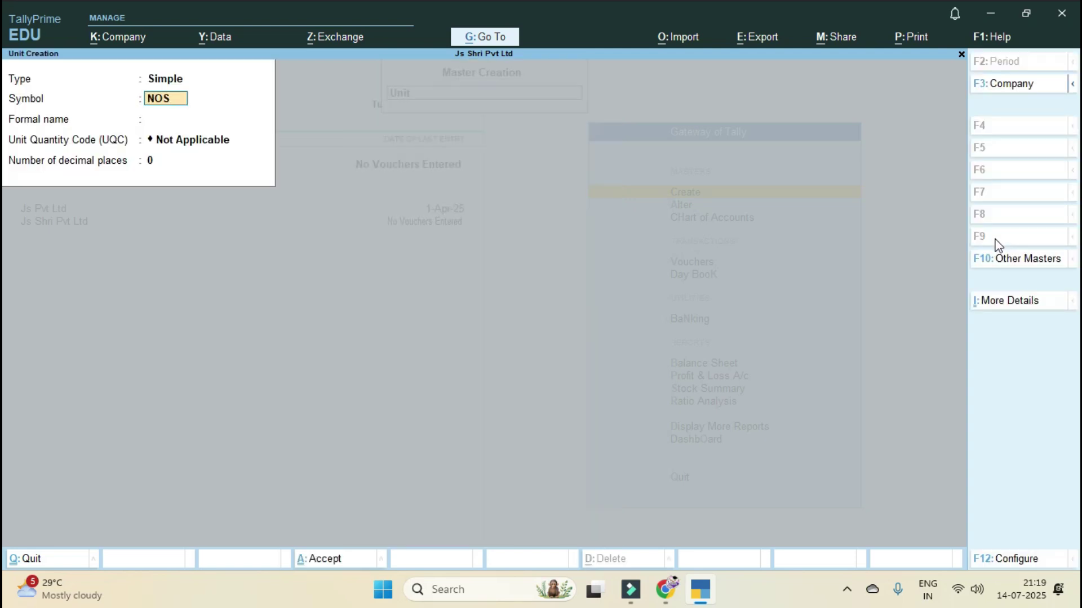
{"action": "key", "text": "Return"}
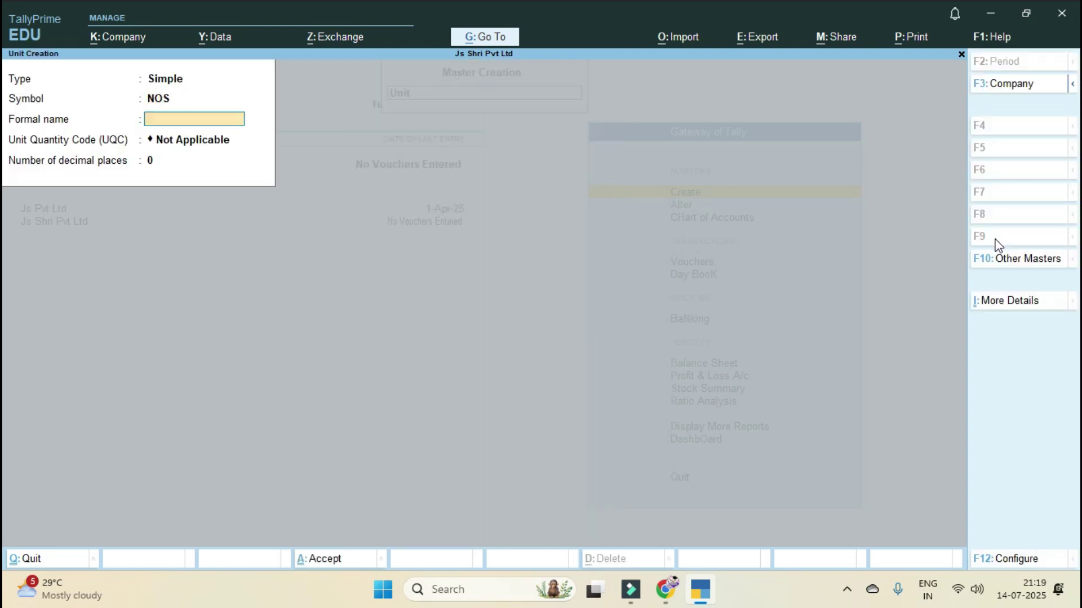
{"action": "type", "text": "NUMBER"}
{"action": "key", "text": "Return"}
{"action": "key", "text": "Return"}
{"action": "key", "text": "Return"}
{"action": "key", "text": "Return"}
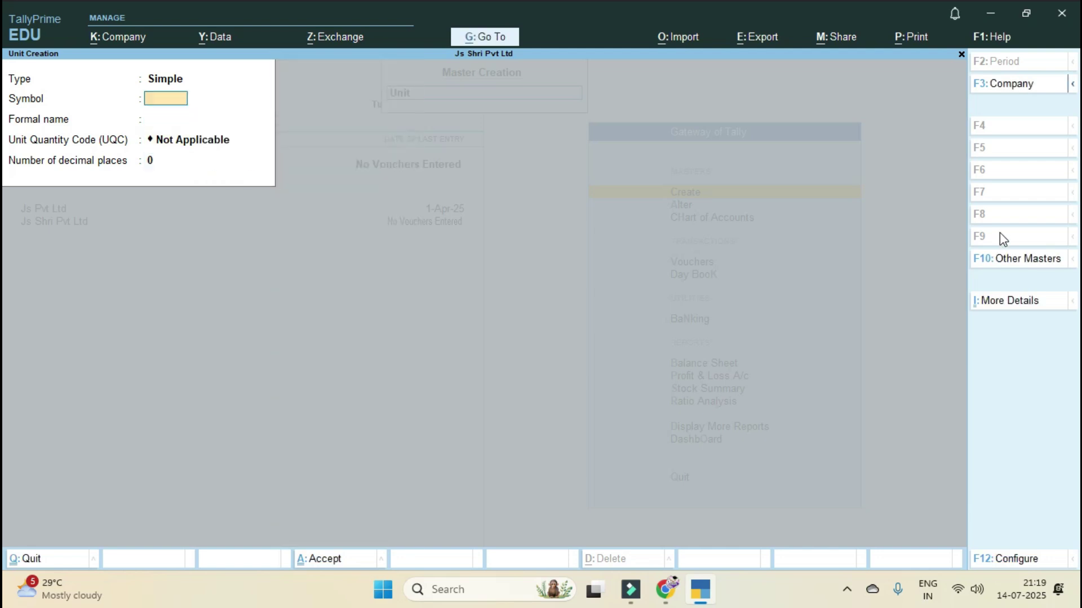
{"action": "key", "text": "Escape"}
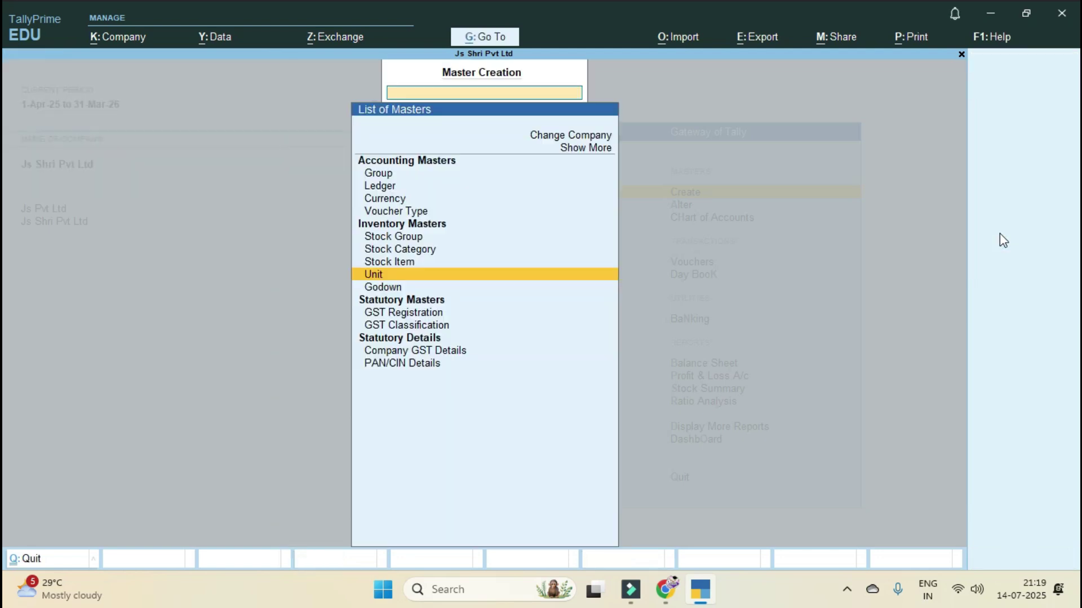
Step: Start a new stock item named FAN and place it under the ELECTRONICS group
{"action": "key", "text": "Up"}
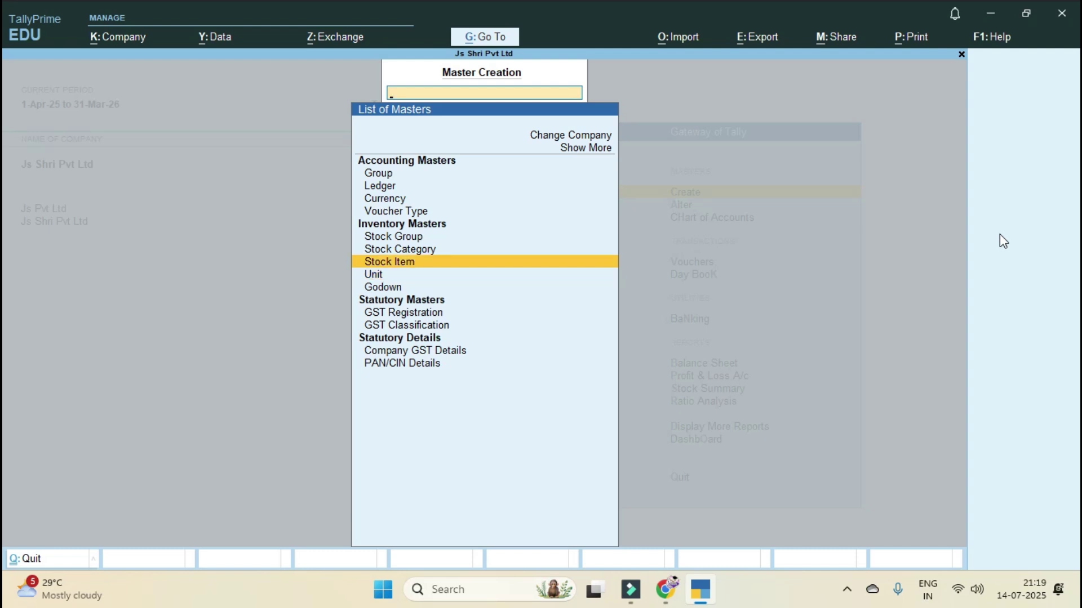
{"action": "key", "text": "Return"}
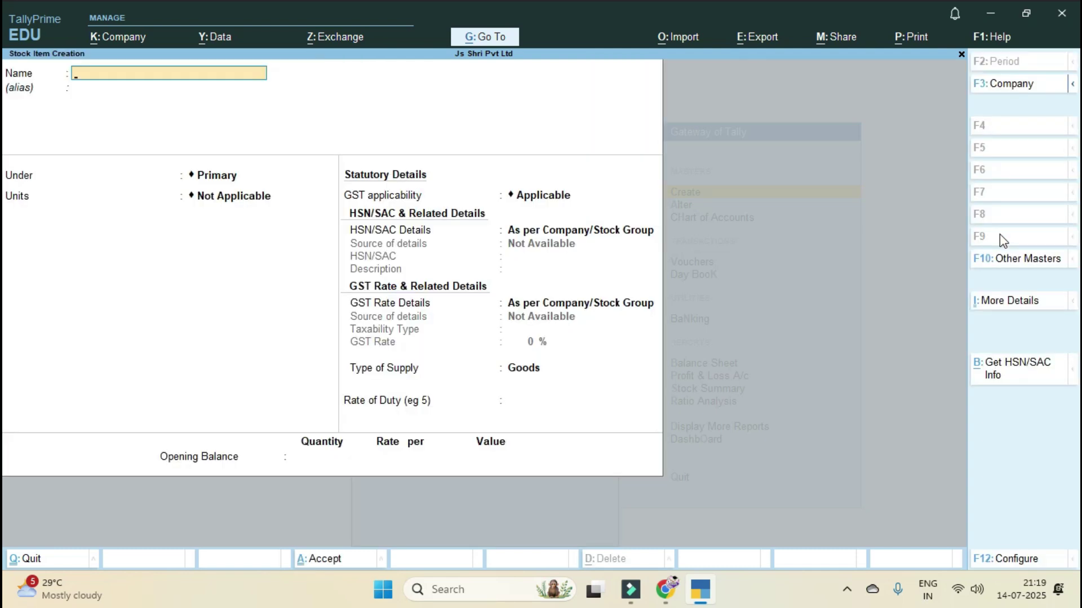
{"action": "type", "text": "FAN"}
{"action": "key", "text": "Return"}
{"action": "key", "text": "Return"}
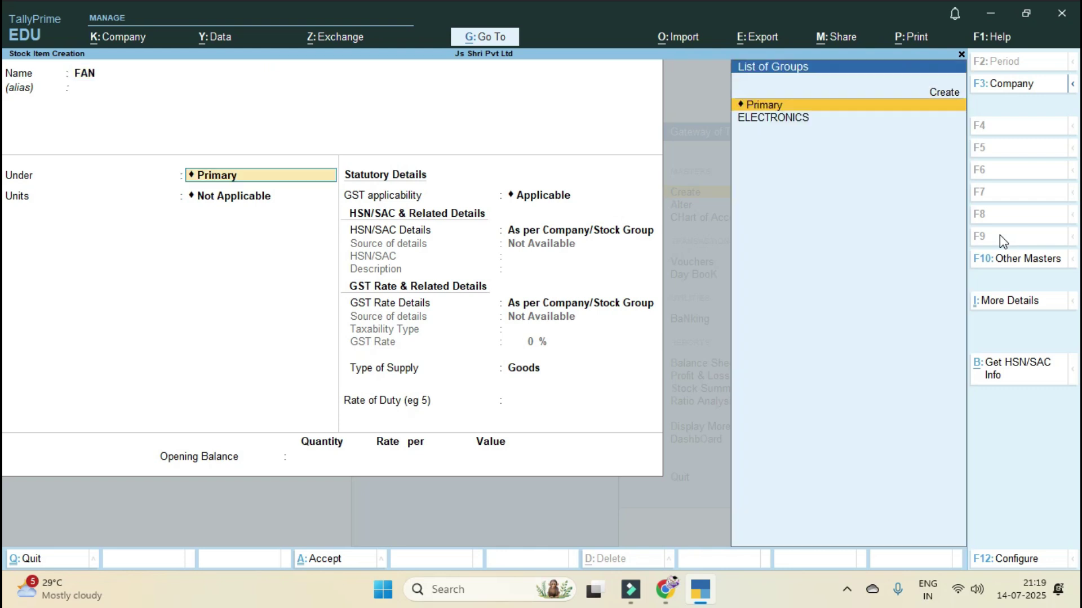
{"action": "key", "text": "Down"}
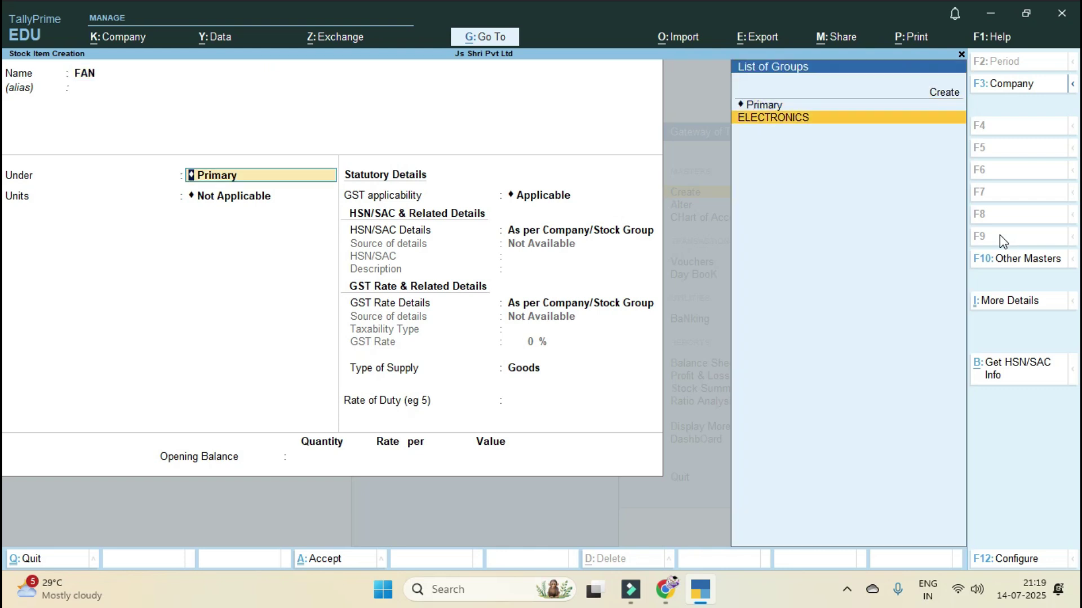
{"action": "key", "text": "Return"}
Step: Set FAN's unit to NOS, keep its statutory details at their defaults with no opening balance, and save the item
{"action": "key", "text": "Down"}
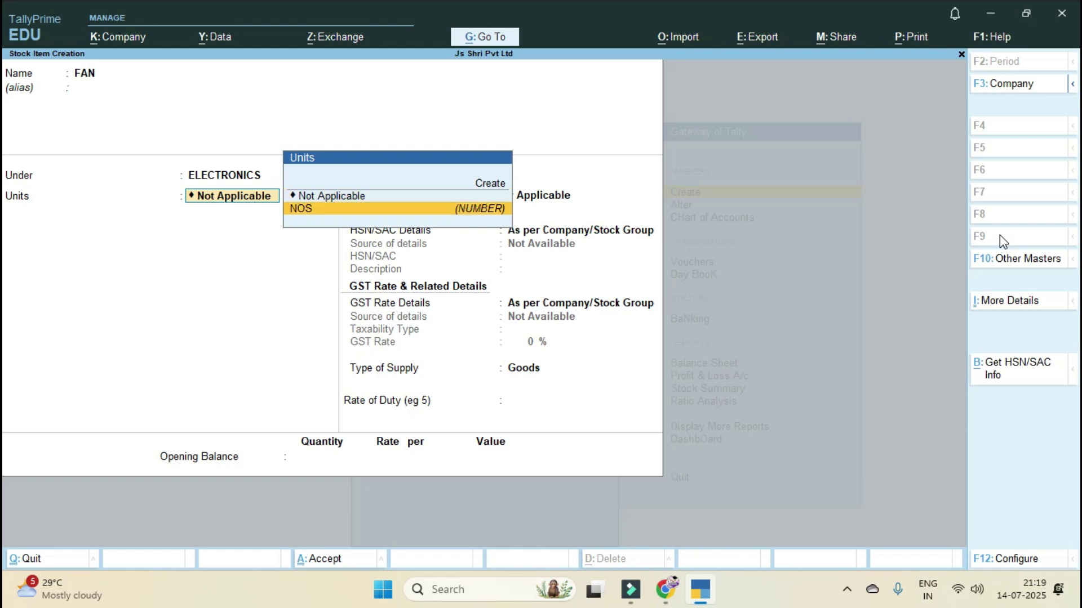
{"action": "key", "text": "Return"}
{"action": "key", "text": "Return"}
{"action": "key", "text": "Return"}
{"action": "key", "text": "Return"}
{"action": "key", "text": "Return"}
{"action": "key", "text": "Return"}
{"action": "key", "text": "Return"}
{"action": "key", "text": "Return"}
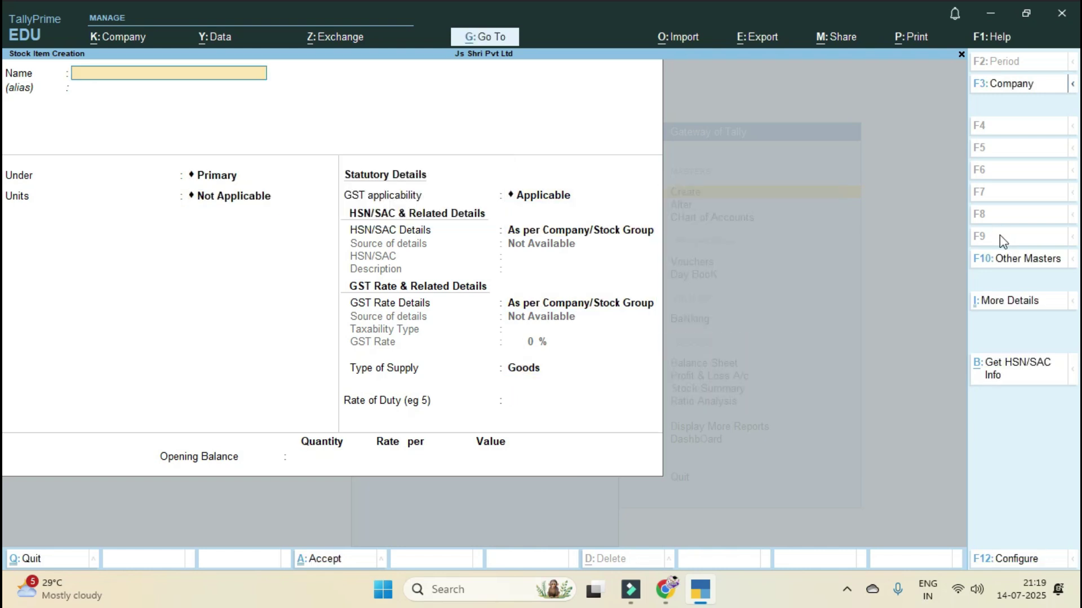
Step: Enter a stock item named FRIDGE under the ELECTRONICS group with NOS as its unit
{"action": "type", "text": "FRIDGE"}
{"action": "key", "text": "Return"}
{"action": "key", "text": "Down"}
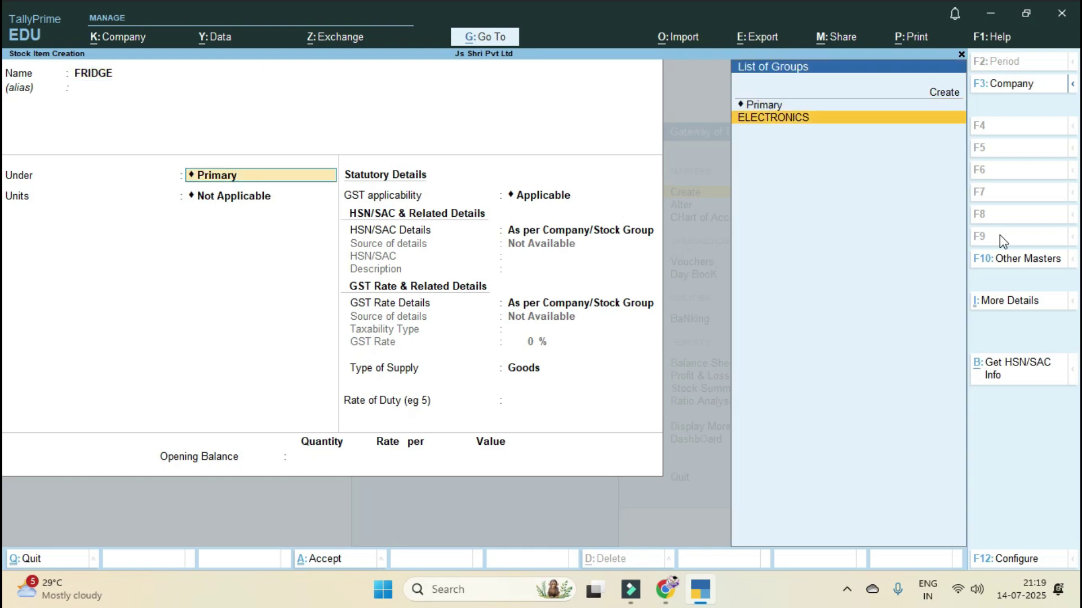
{"action": "key", "text": "Return"}
{"action": "key", "text": "Down"}
{"action": "key", "text": "Return"}
Step: Keep FRIDGE's GST, HSN and supply details at their defaults, save the item and return to the Gateway of Tally
{"action": "key", "text": "Return"}
{"action": "key", "text": "Return"}
{"action": "key", "text": "Return"}
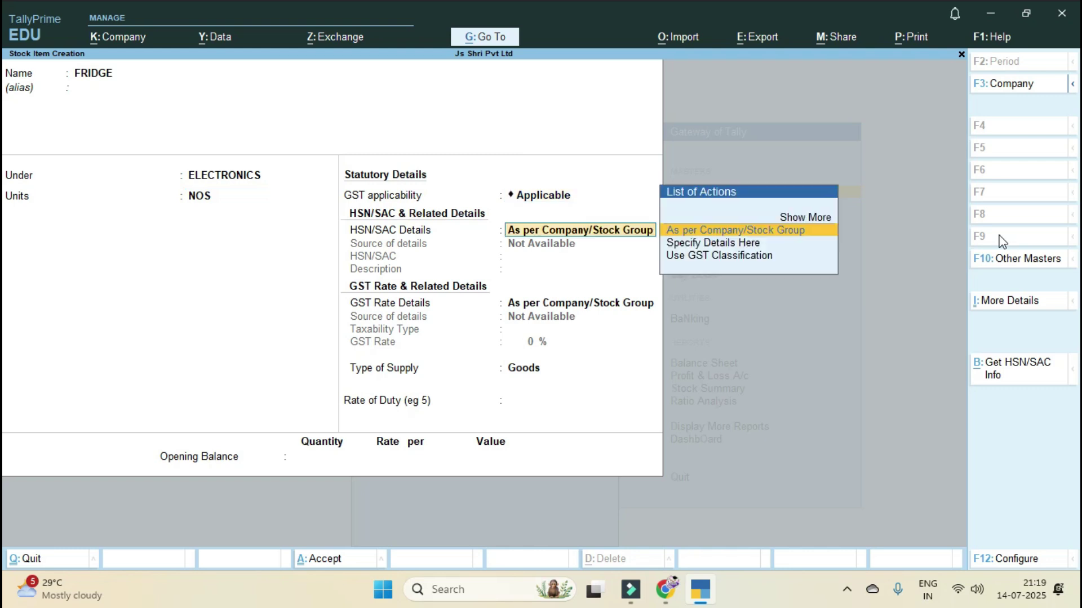
{"action": "key", "text": "Return"}
{"action": "key", "text": "Return"}
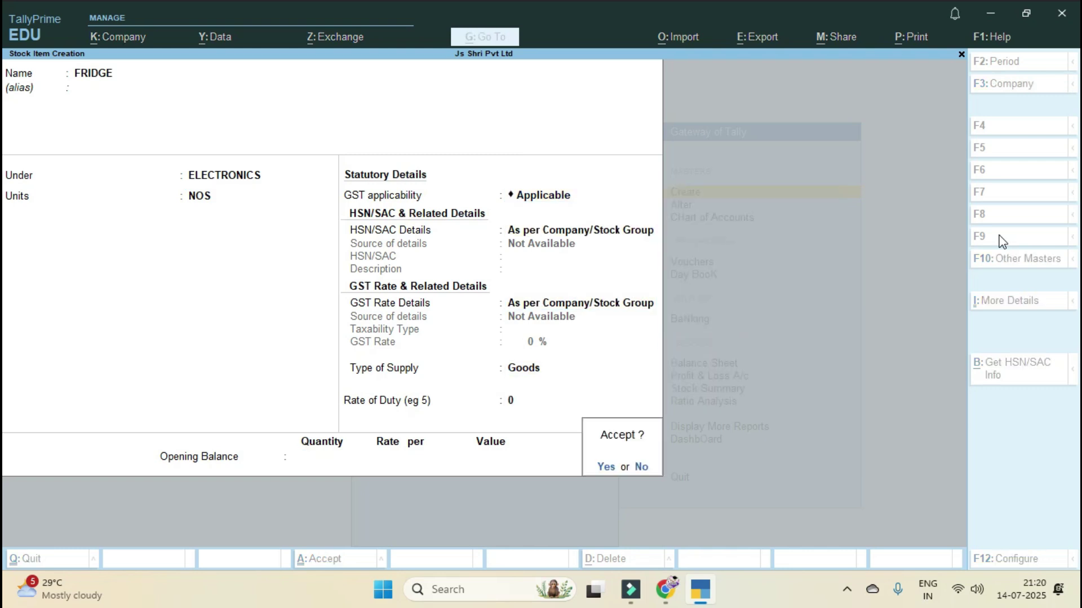
{"action": "key", "text": "Return"}
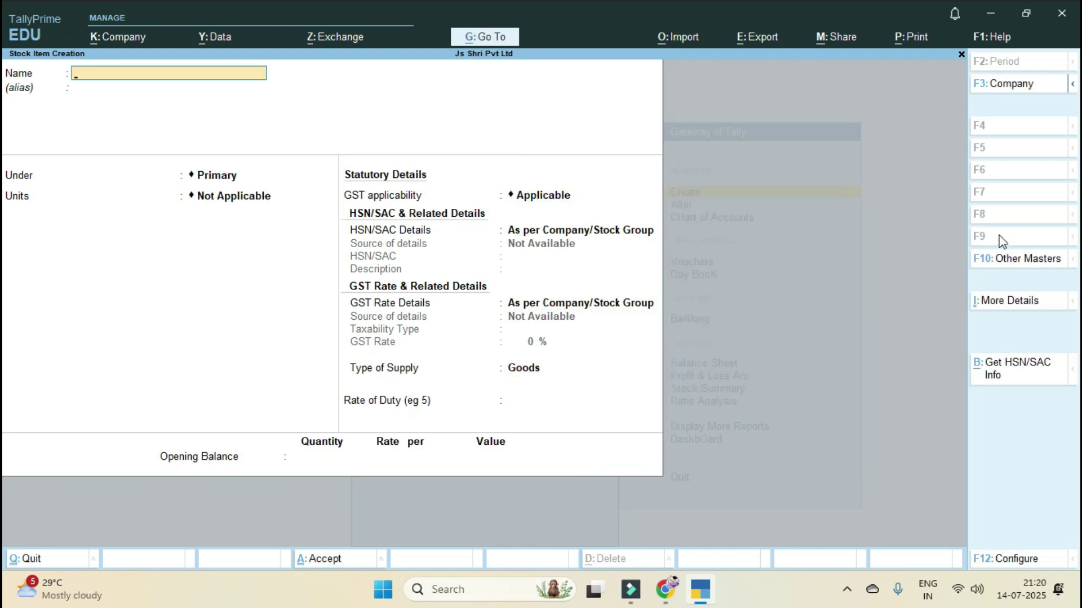
{"action": "key", "text": "Escape"}
{"action": "key", "text": "Escape"}
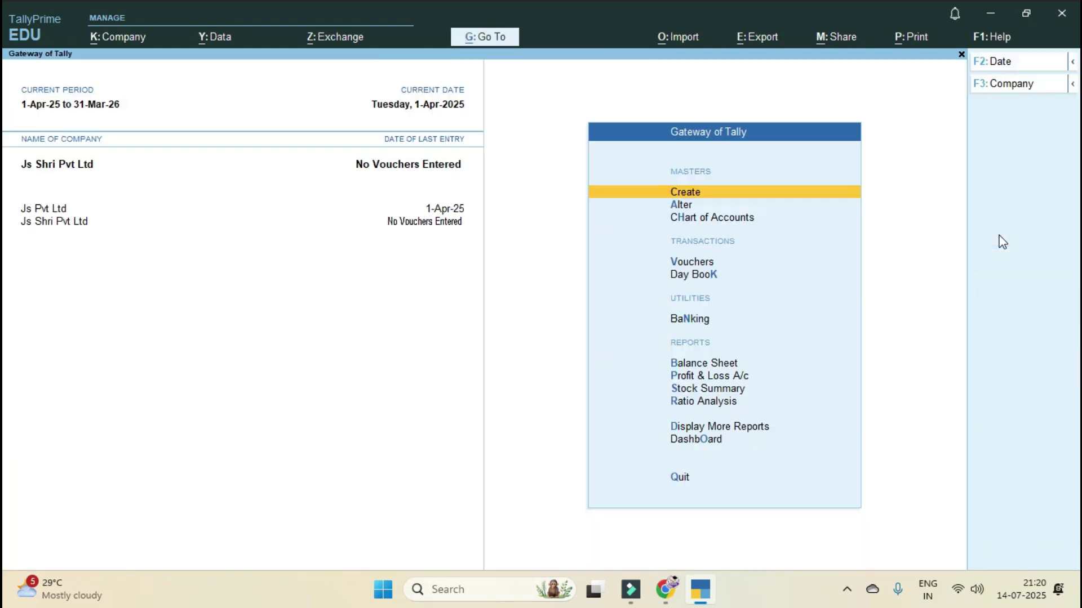
Step: Start a new ledger from the ledger alteration list and name it MOHAN ELECTRONIC SHOP CENTER
{"action": "key", "text": "Down"}
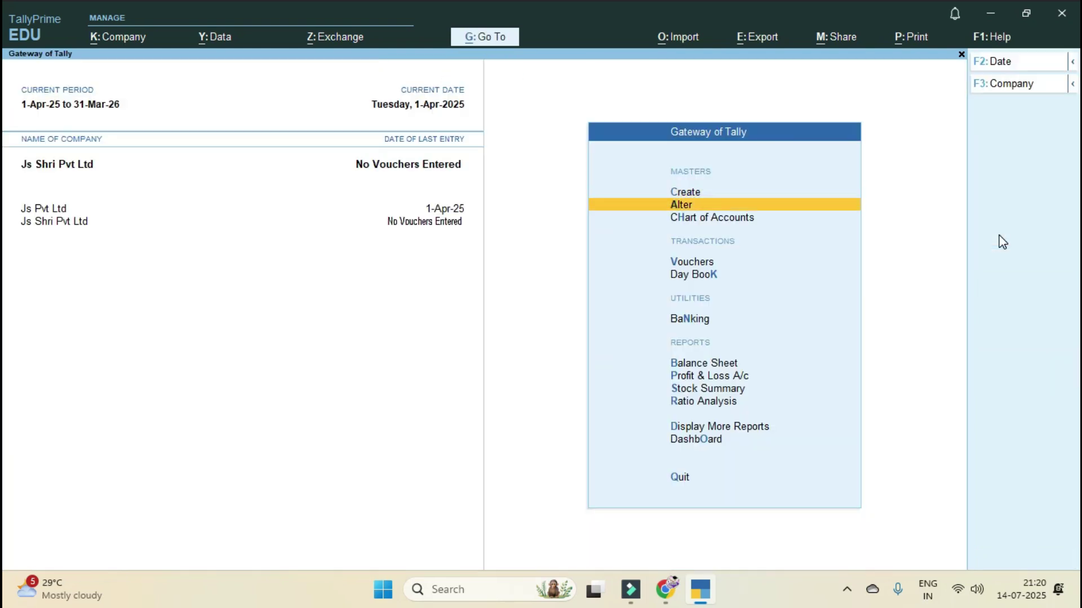
{"action": "key", "text": "Return"}
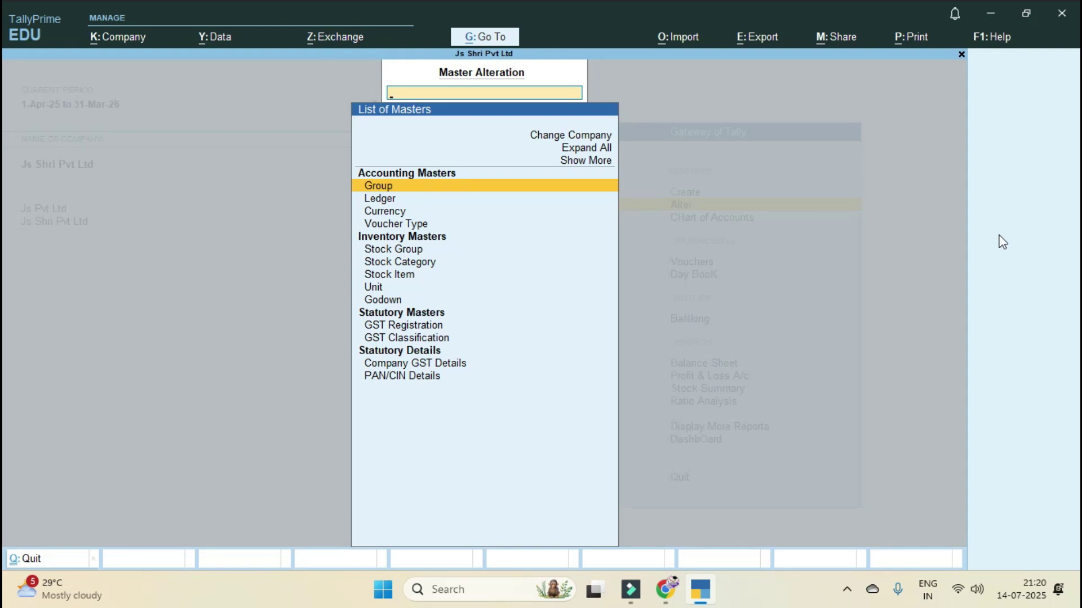
{"action": "key", "text": "Down"}
{"action": "key", "text": "Return"}
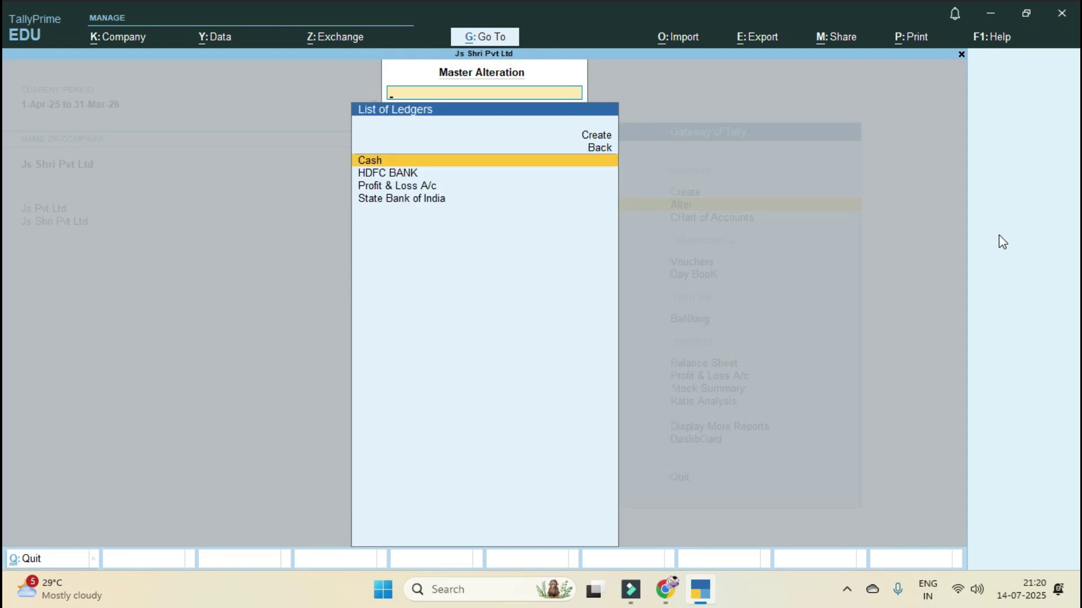
{"action": "key", "text": "Up"}
{"action": "key", "text": "Up"}
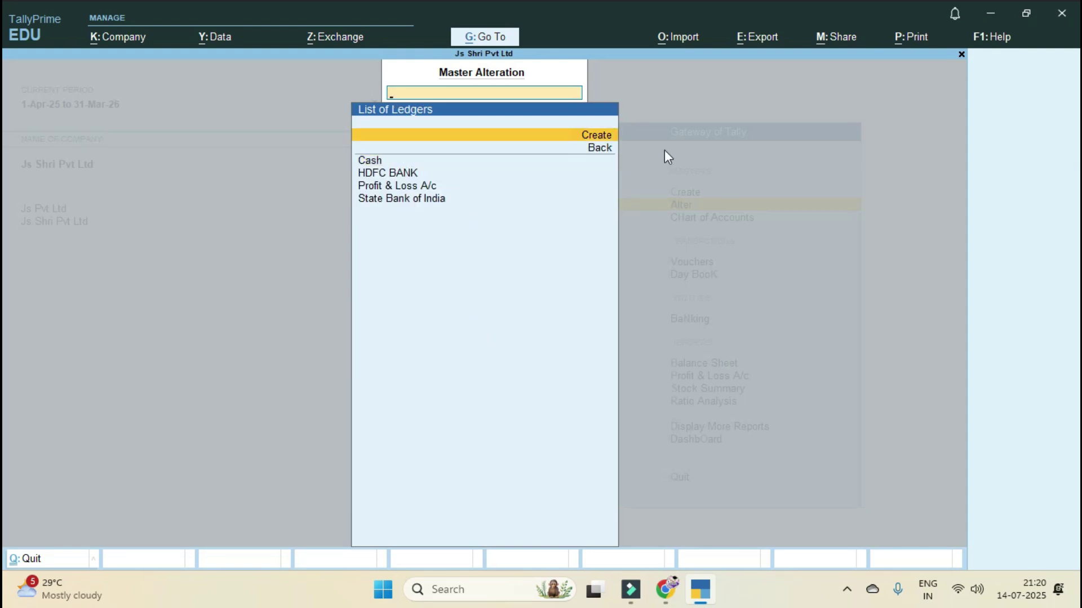
{"action": "key", "text": "Return"}
{"action": "type", "text": "MOHAN E"}
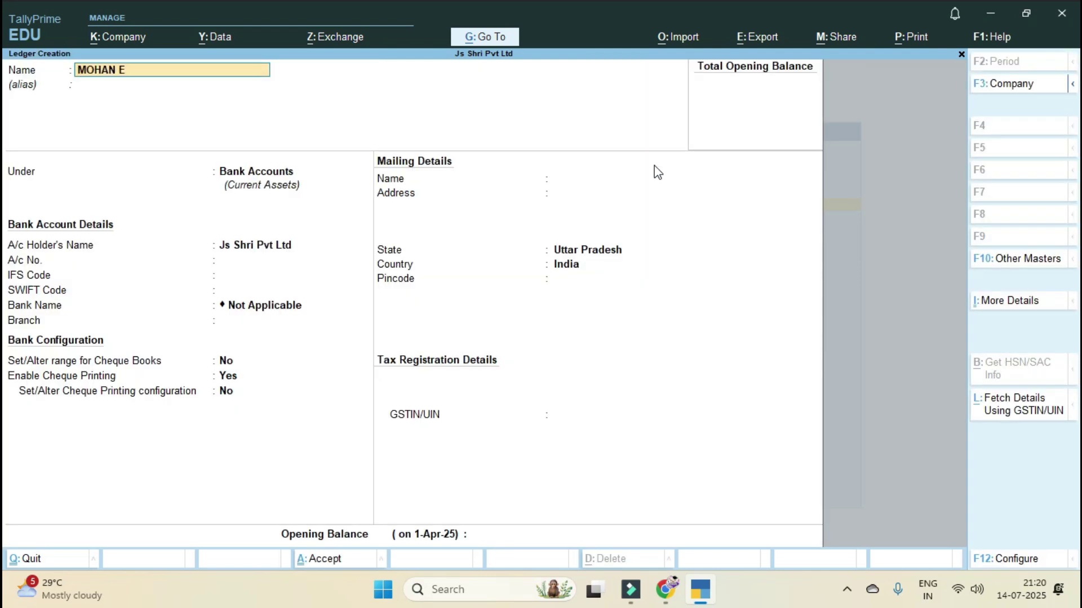
{"action": "type", "text": "LECTRONIC SHOP CENTER"}
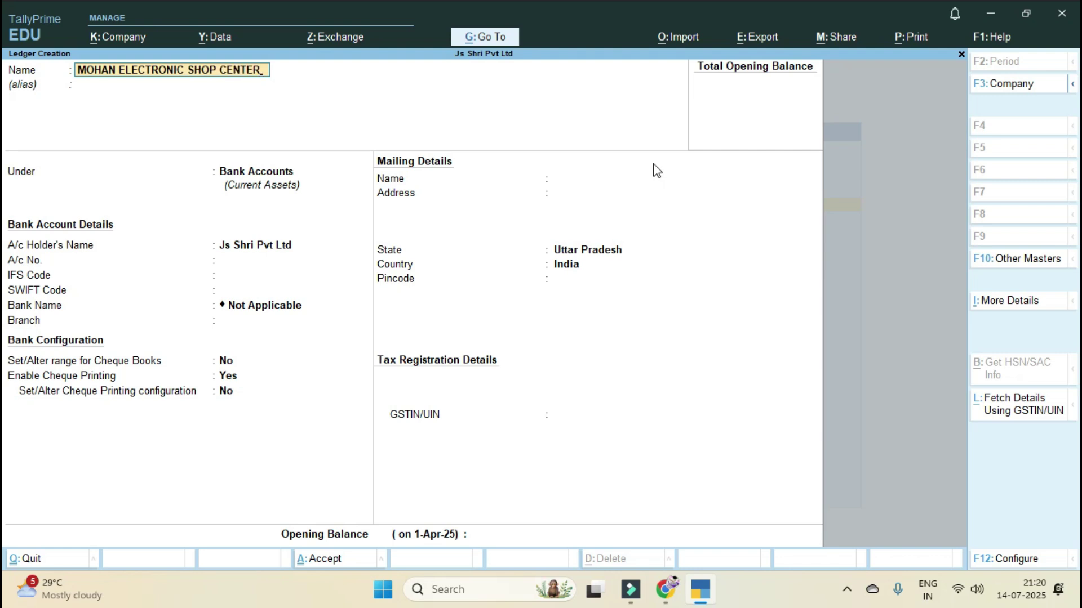
Step: Leave the alias blank and place the MOHAN ELECTRONIC SHOP CENTER ledger under the Sundry Creditors group
{"action": "key", "text": "Return"}
{"action": "key", "text": "Return"}
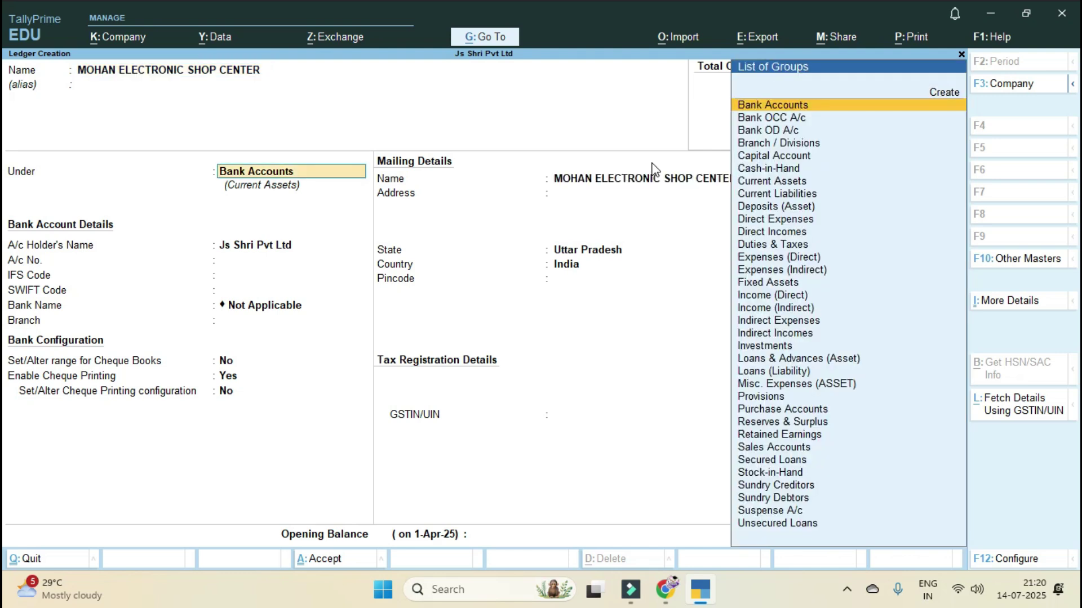
{"action": "type", "text": "S"}
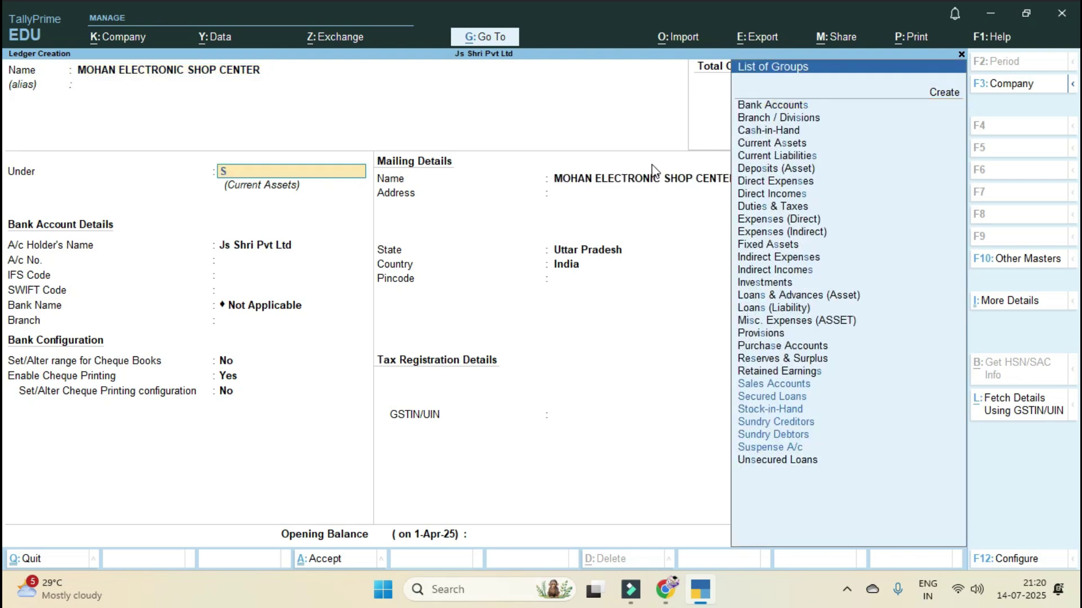
{"action": "key", "text": "Down"}
{"action": "key", "text": "Down"}
{"action": "key", "text": "Down"}
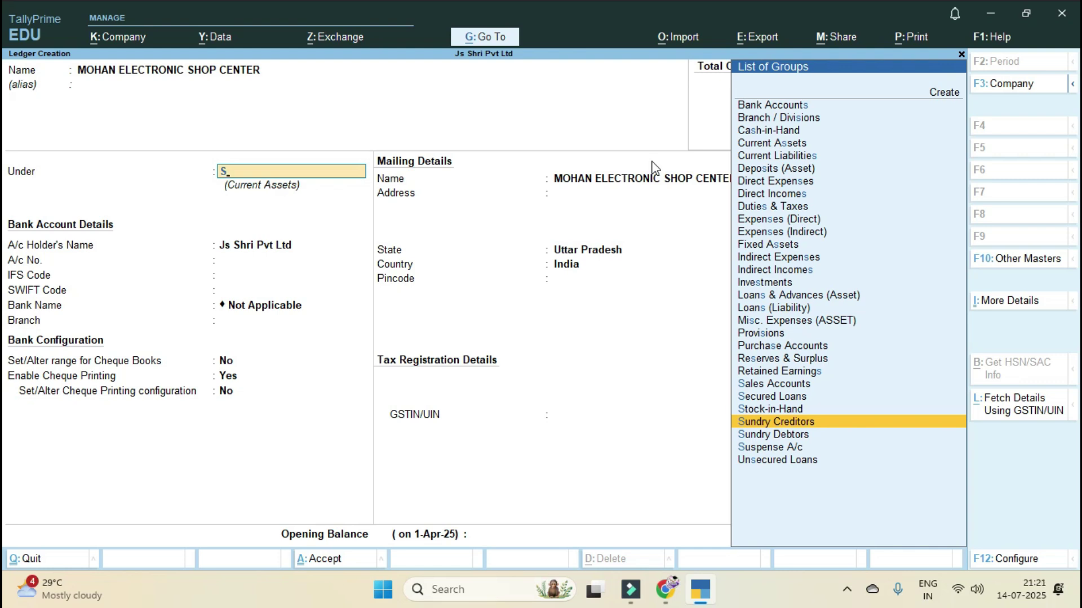
{"action": "key", "text": "Return"}
Step: Keep the supplier ledger's bill-by-bill, mailing, bank and tax details at their defaults, leave the opening balance empty, and save it
{"action": "key", "text": "Return"}
{"action": "key", "text": "Return"}
{"action": "key", "text": "Return"}
{"action": "key", "text": "Return"}
{"action": "key", "text": "Return"}
{"action": "key", "text": "Return"}
{"action": "key", "text": "Return"}
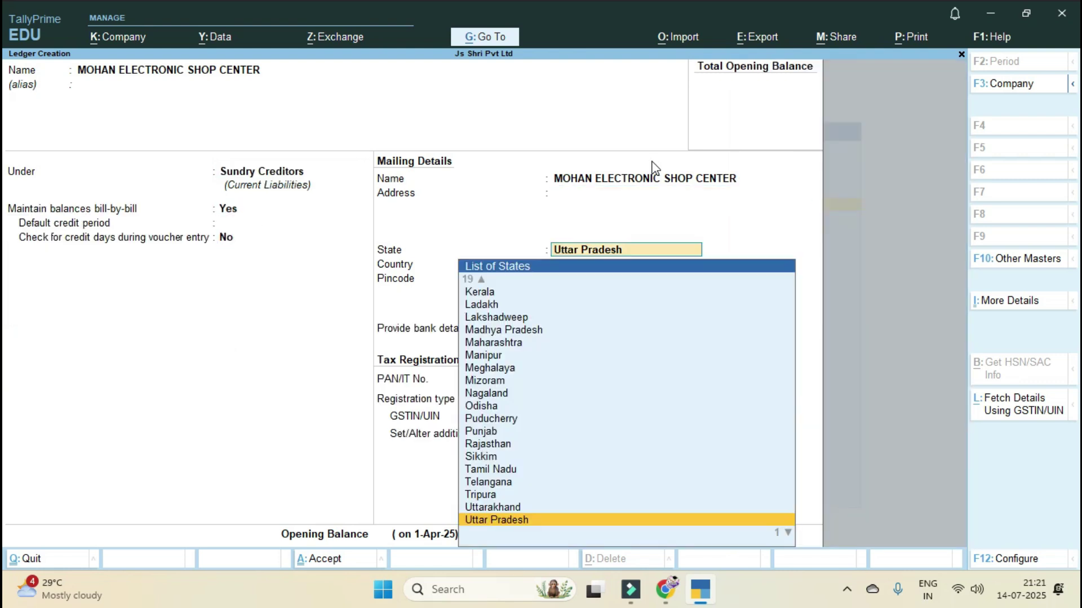
{"action": "key", "text": "Return"}
{"action": "key", "text": "Return"}
{"action": "key", "text": "Return"}
{"action": "key", "text": "Return"}
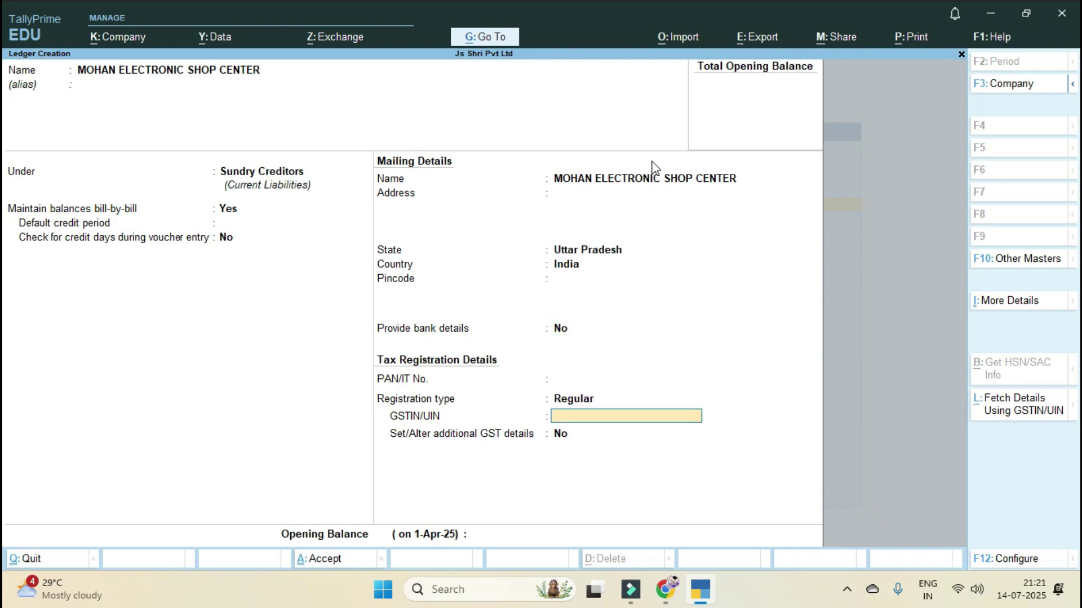
{"action": "key", "text": "Return"}
{"action": "key", "text": "Return"}
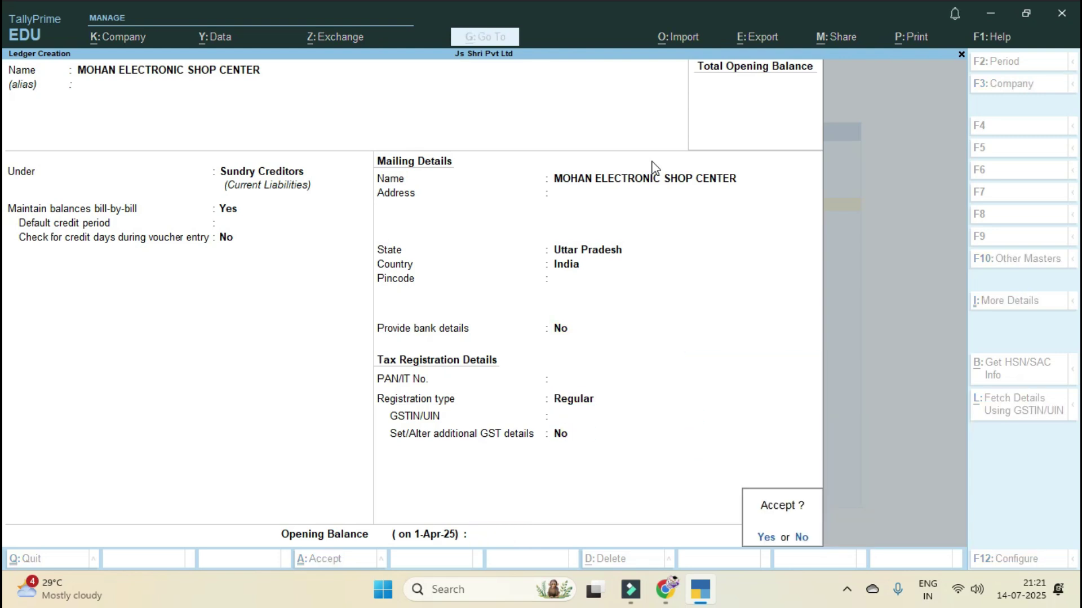
{"action": "key", "text": "Return"}
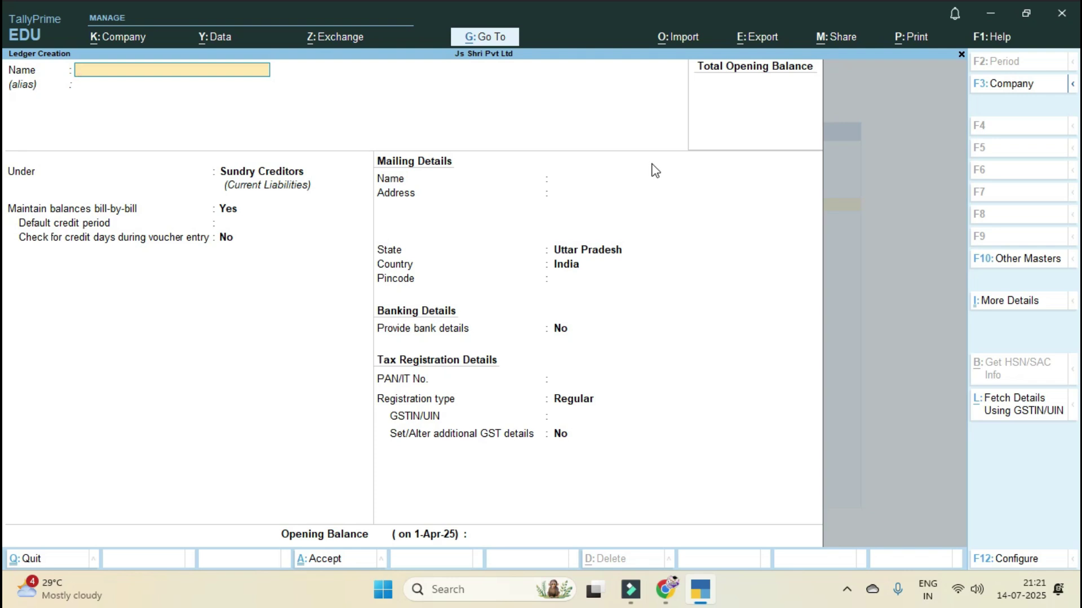
Step: Enter a new ledger named PURCHASE A/C and place it under the Purchase Accounts group
{"action": "type", "text": "PURCHASE A/C"}
{"action": "key", "text": "Return"}
{"action": "key", "text": "Return"}
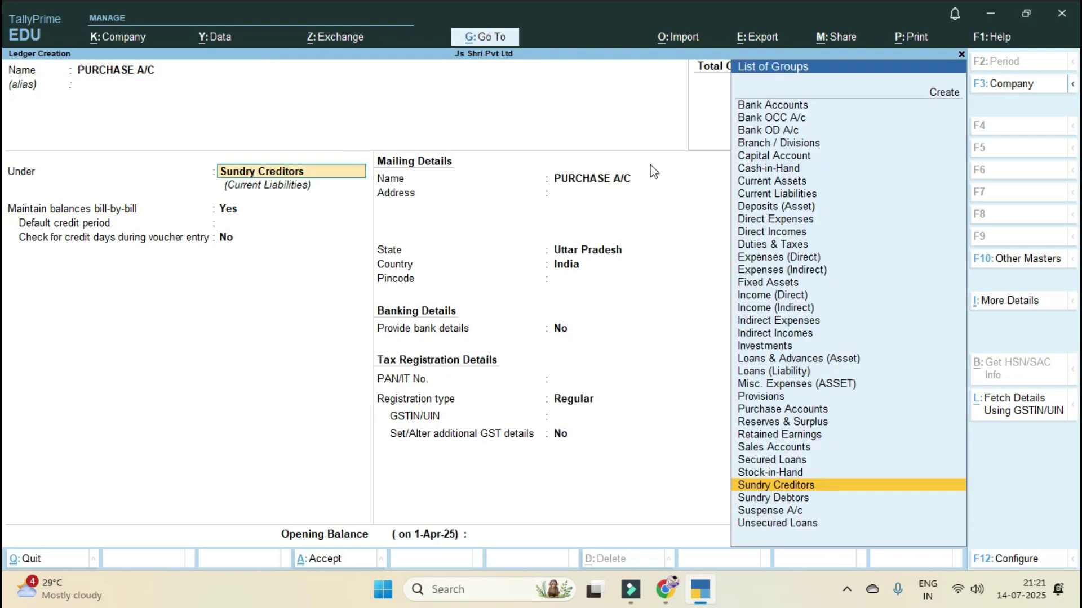
{"action": "type", "text": "P"}
{"action": "key", "text": "Down"}
{"action": "key", "text": "Down"}
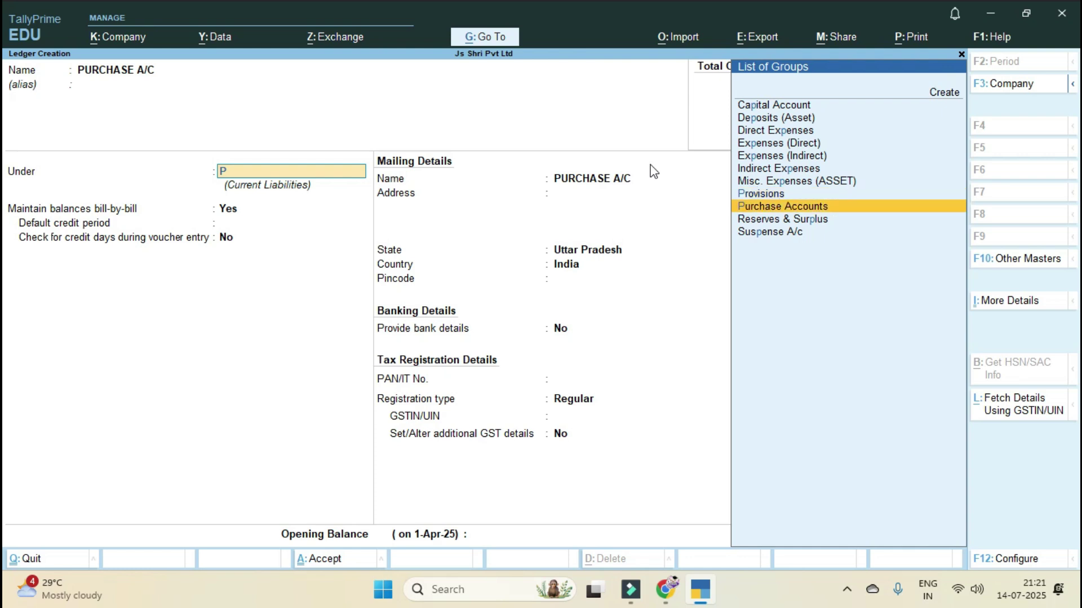
{"action": "type", "text": "UR"}
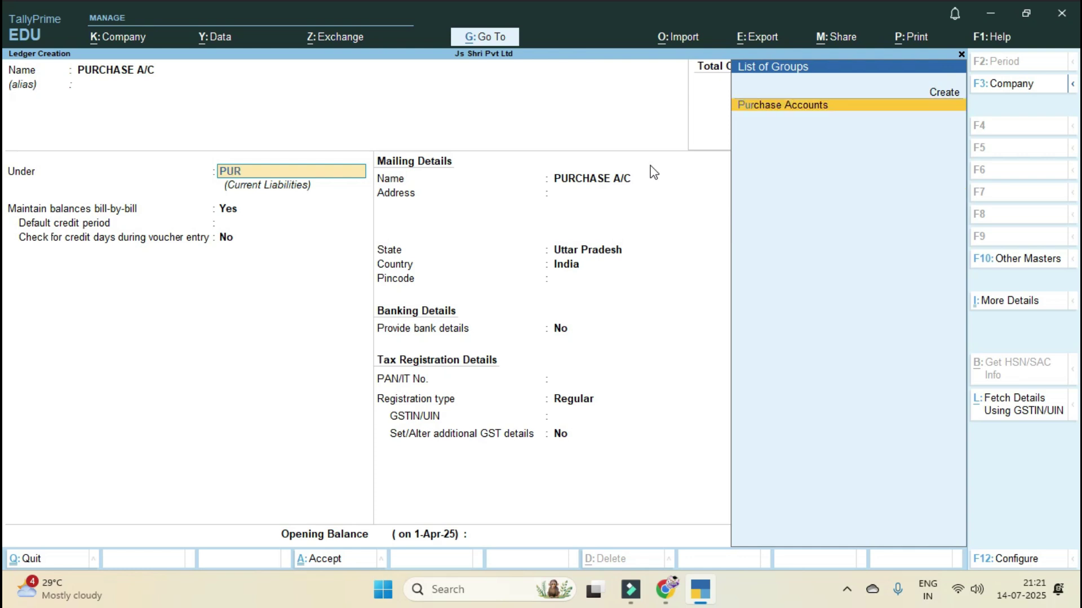
{"action": "key", "text": "Return"}
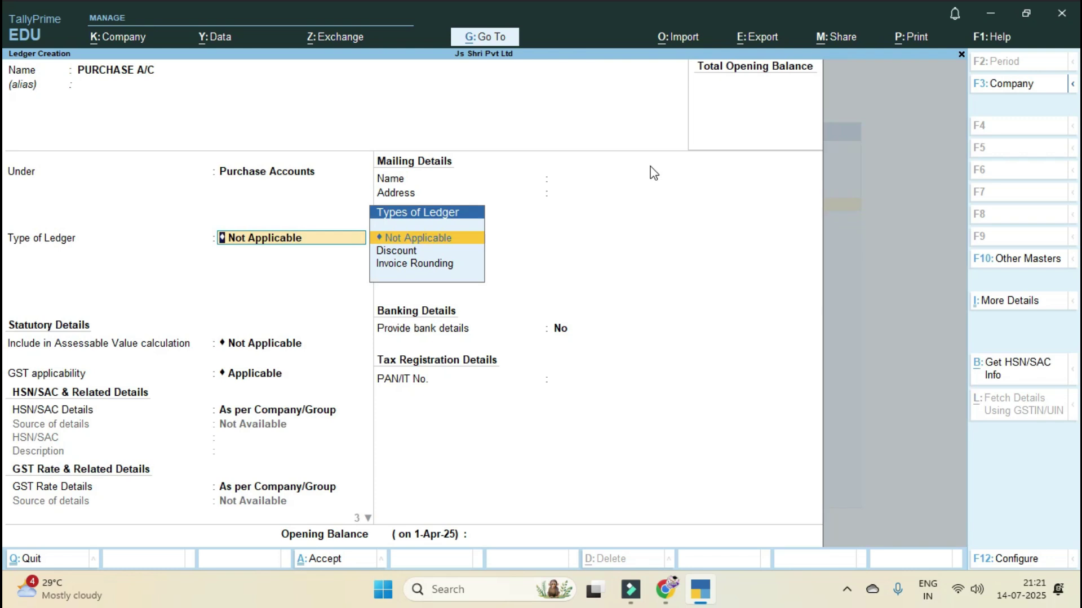
Step: Keep PURCHASE A/C's ledger type, GST, HSN/SAC and supply details at their defaults and save the ledger
{"action": "key", "text": "Return"}
{"action": "key", "text": "Return"}
{"action": "key", "text": "Return"}
{"action": "key", "text": "Return"}
{"action": "key", "text": "Return"}
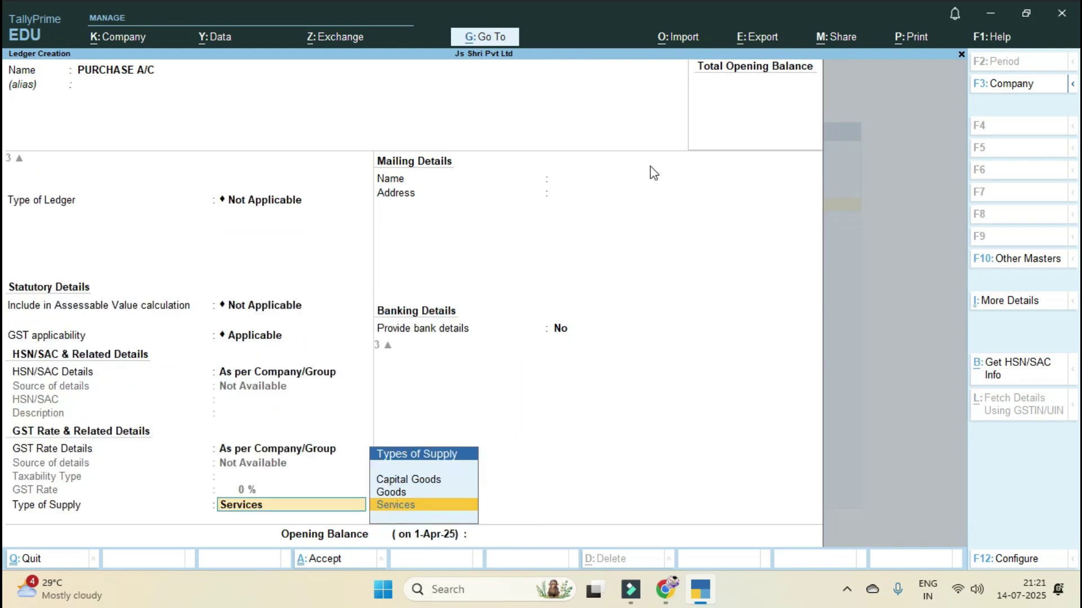
{"action": "key", "text": "Return"}
{"action": "key", "text": "Return"}
{"action": "key", "text": "Return"}
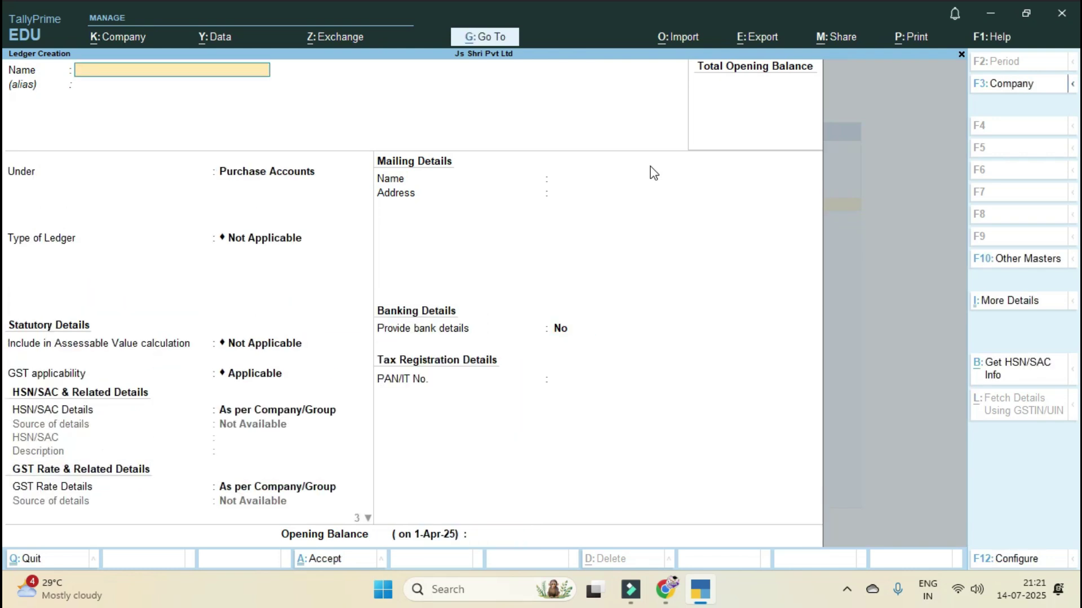
Step: Leave the ledger masters for the Gateway of Tally and start a new Purchase voucher
{"action": "key", "text": "Escape"}
{"action": "key", "text": "Escape"}
{"action": "key", "text": "Escape"}
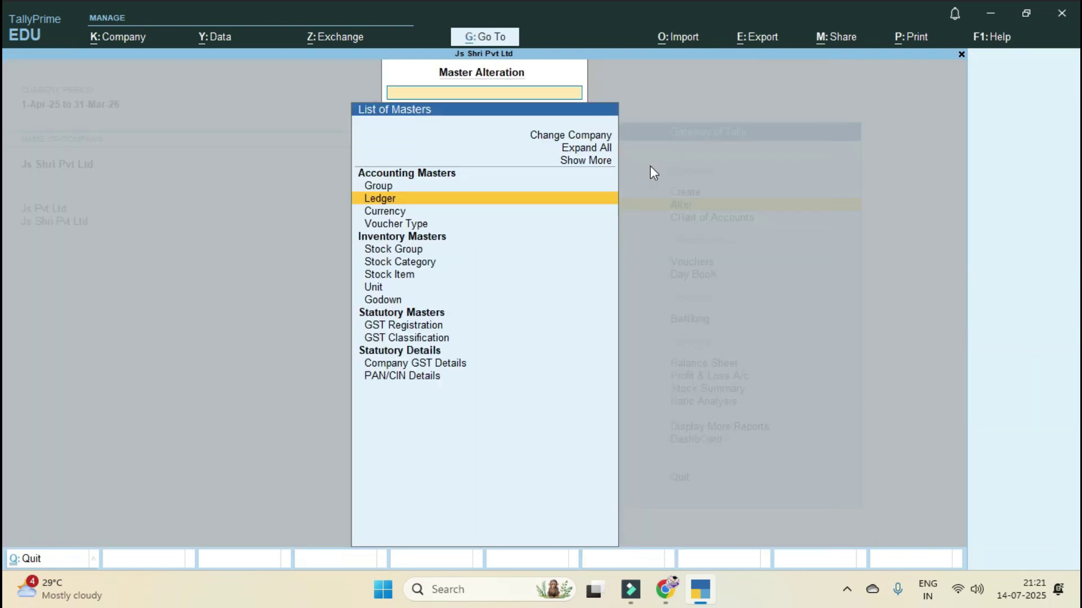
{"action": "key", "text": "Down"}
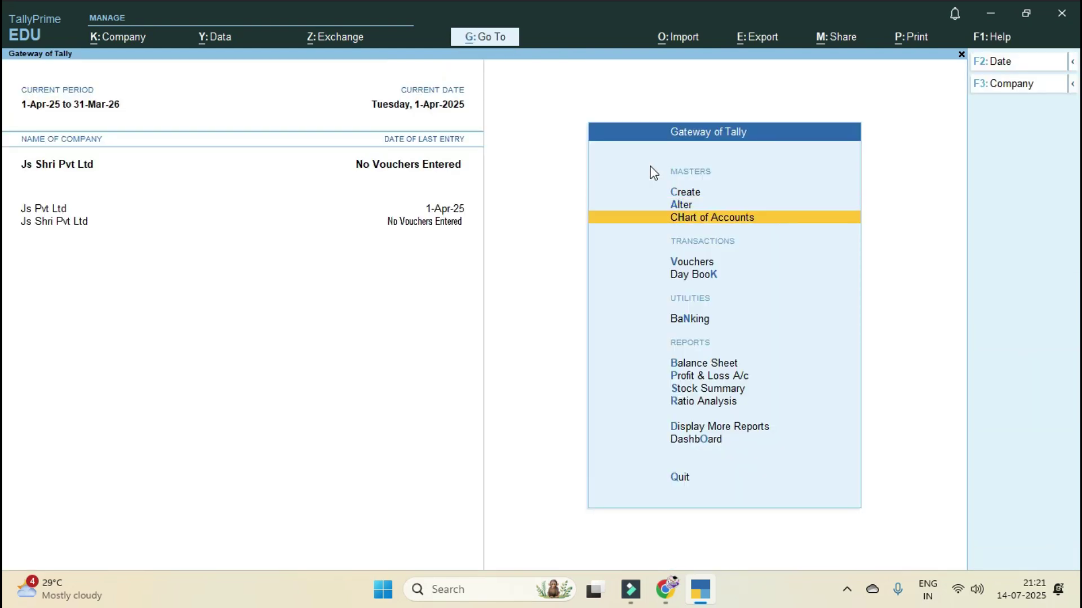
{"action": "key", "text": "Down"}
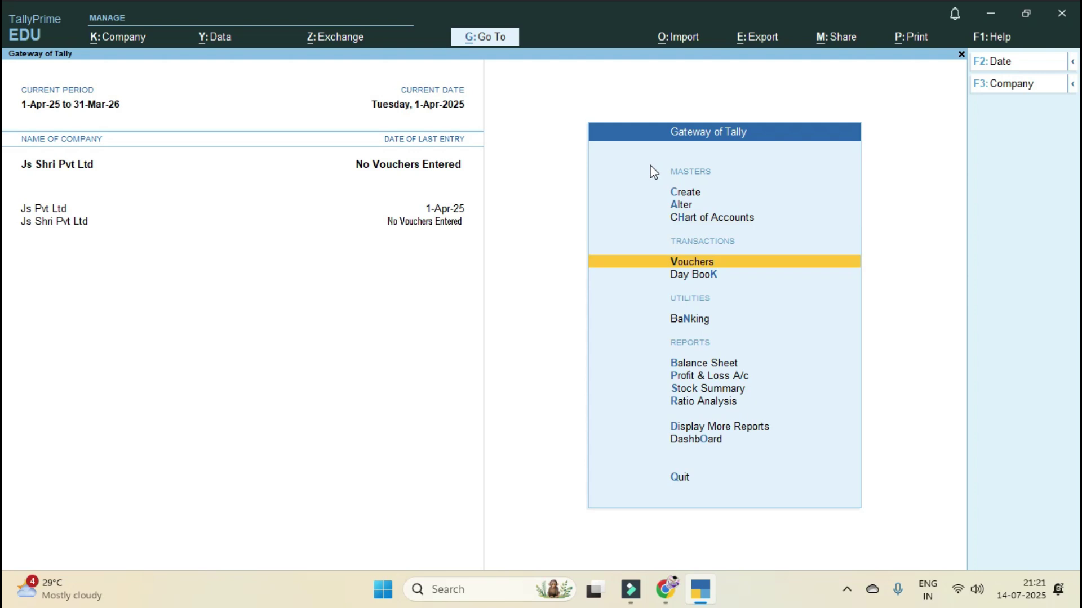
{"action": "key", "text": "Return"}
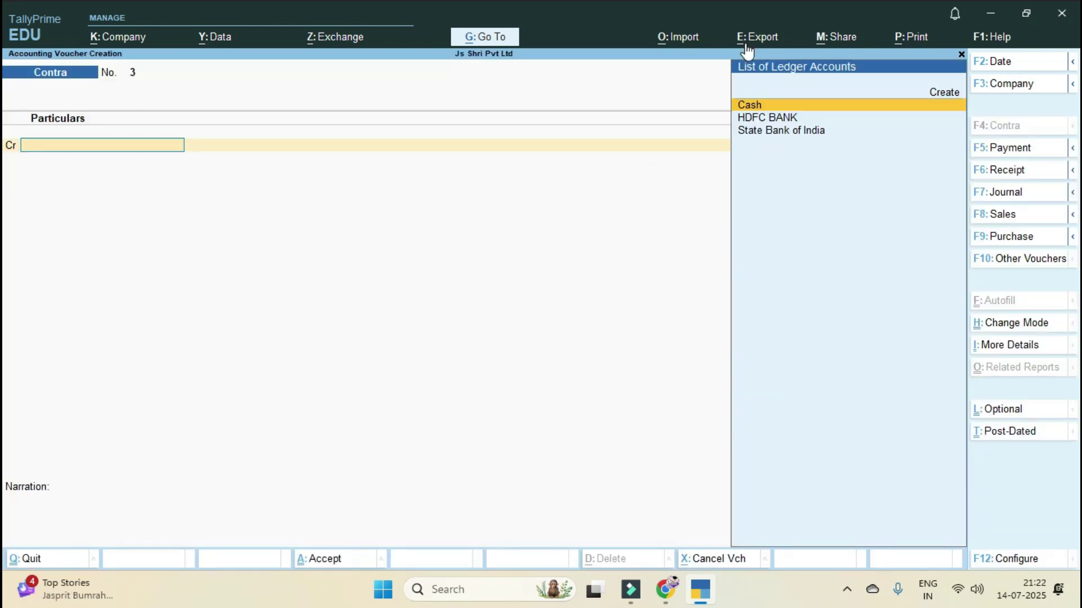
{"action": "left_click", "coordinate": [989, 240]}
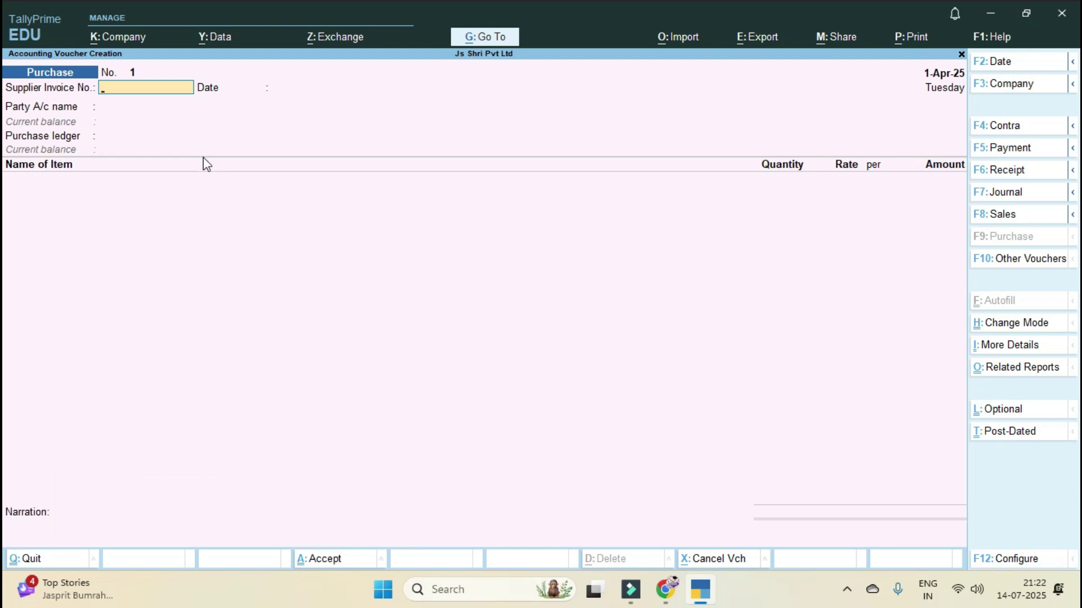
Step: Enter supplier invoice number 1234 dated 1-Apr-25 and choose MOHAN ELECTRONIC SHOP CENTER as the party account
{"action": "type", "text": "1234"}
{"action": "key", "text": "Return"}
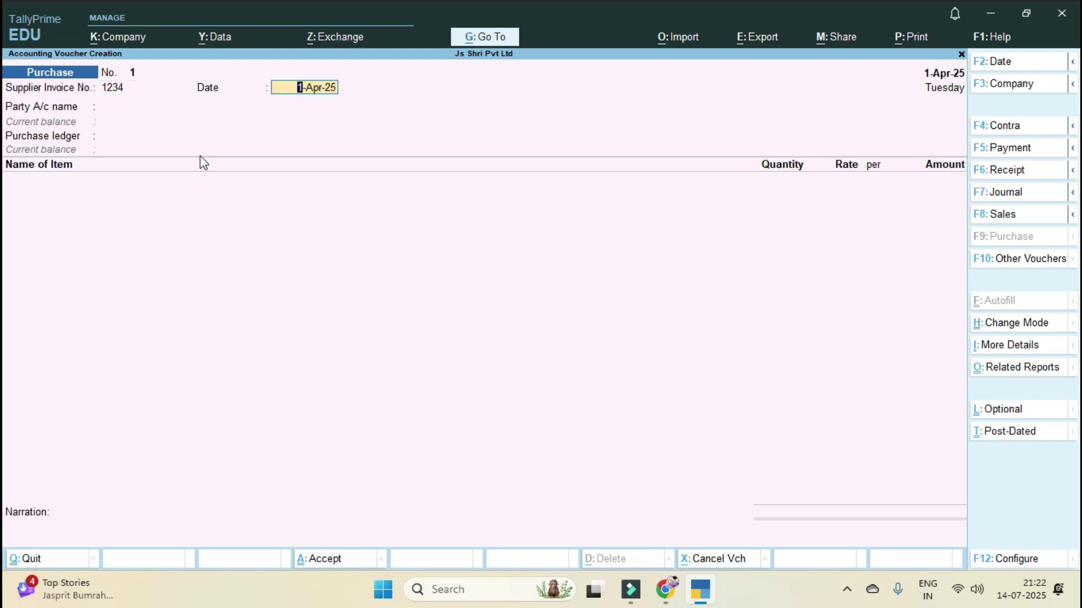
{"action": "key", "text": "Return"}
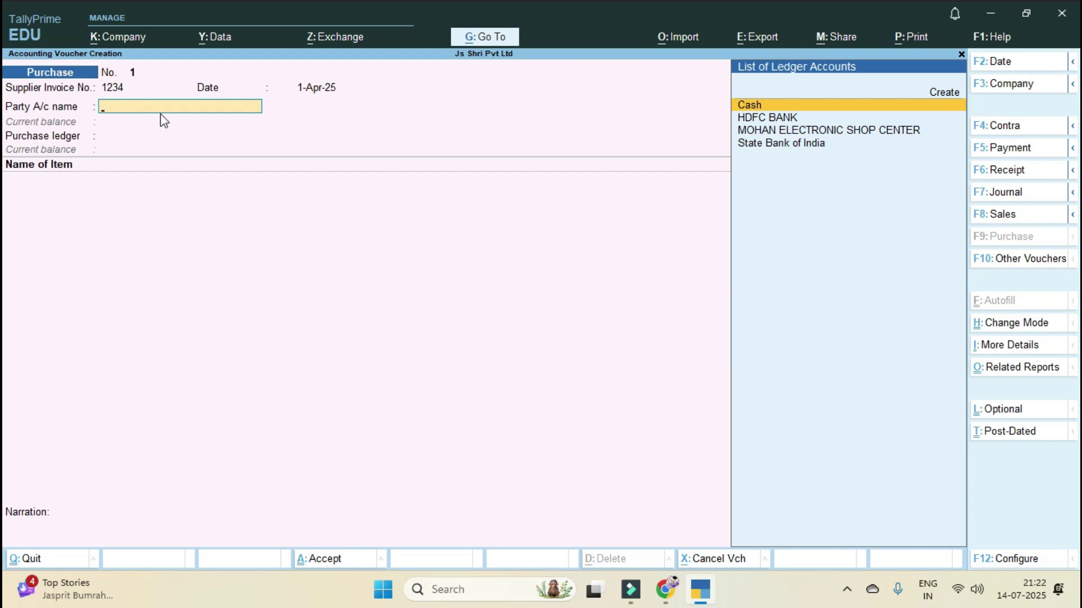
{"action": "key", "text": "Down"}
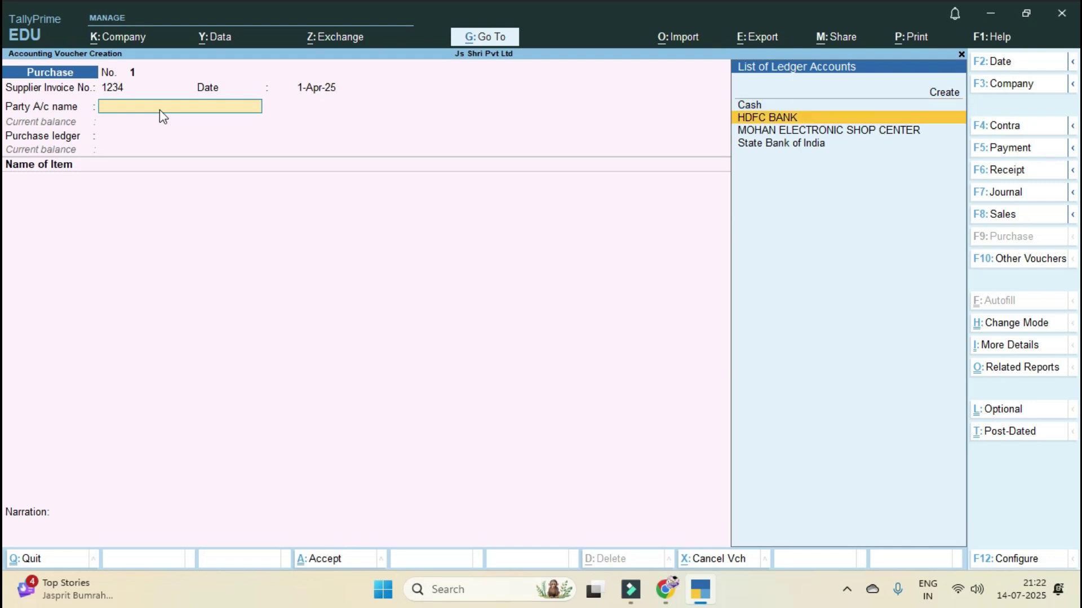
{"action": "key", "text": "Down"}
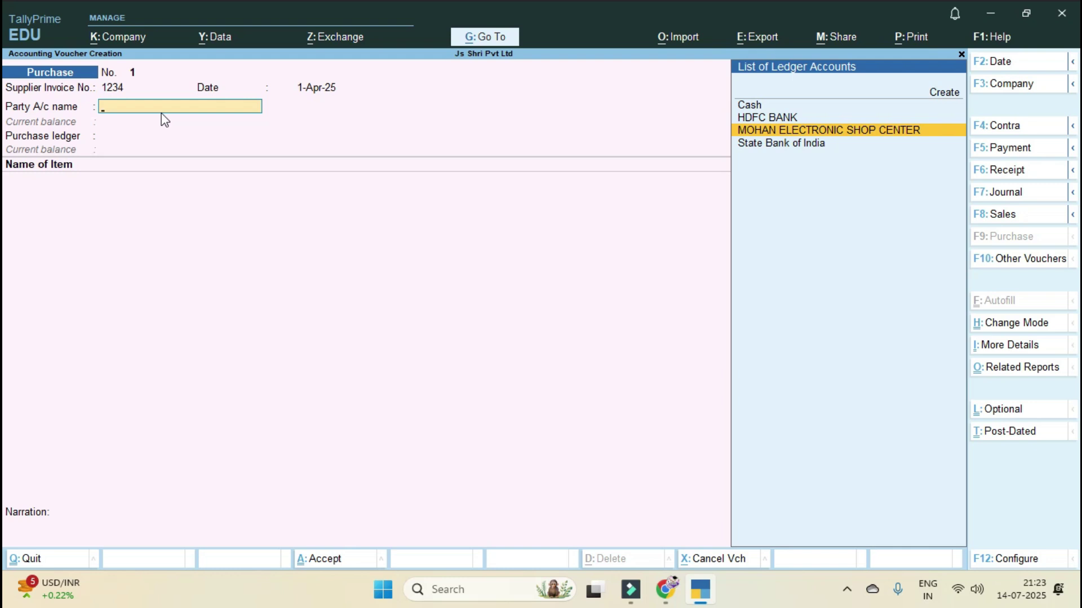
{"action": "key", "text": "Return"}
Step: Set the destination to LKO in the receipt details and leave the remaining dispatch fields blank
{"action": "key", "text": "Return"}
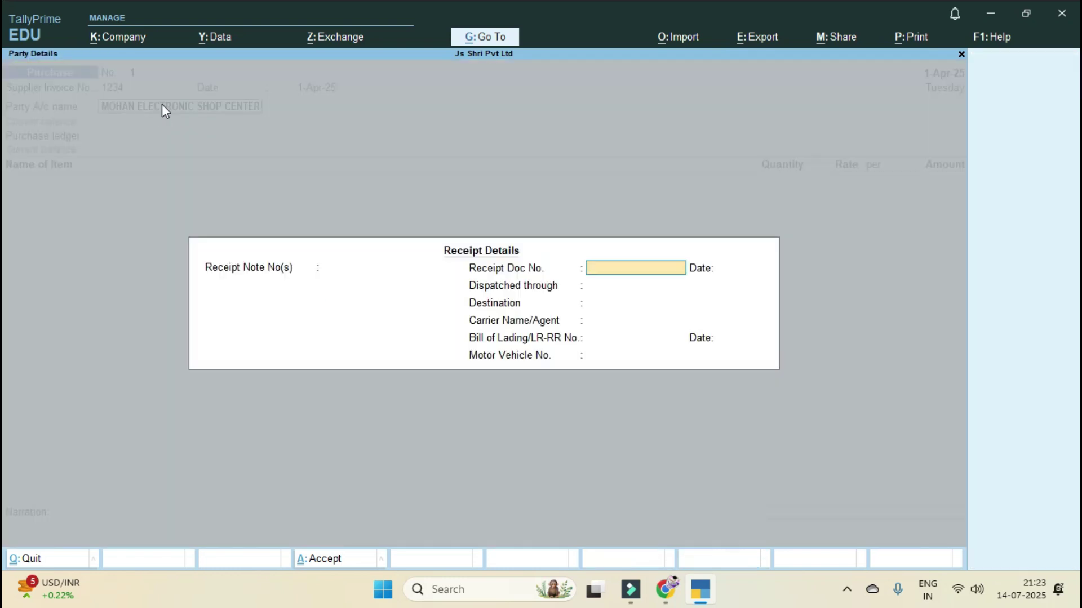
{"action": "key", "text": "Return"}
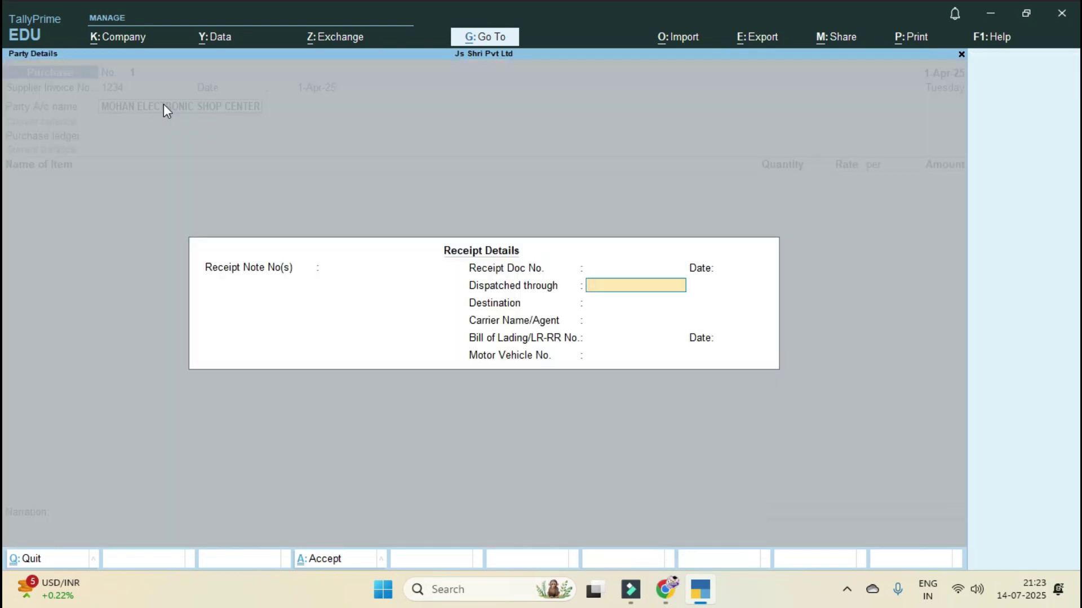
{"action": "key", "text": "Return"}
{"action": "type", "text": "LKO"}
{"action": "key", "text": "Return"}
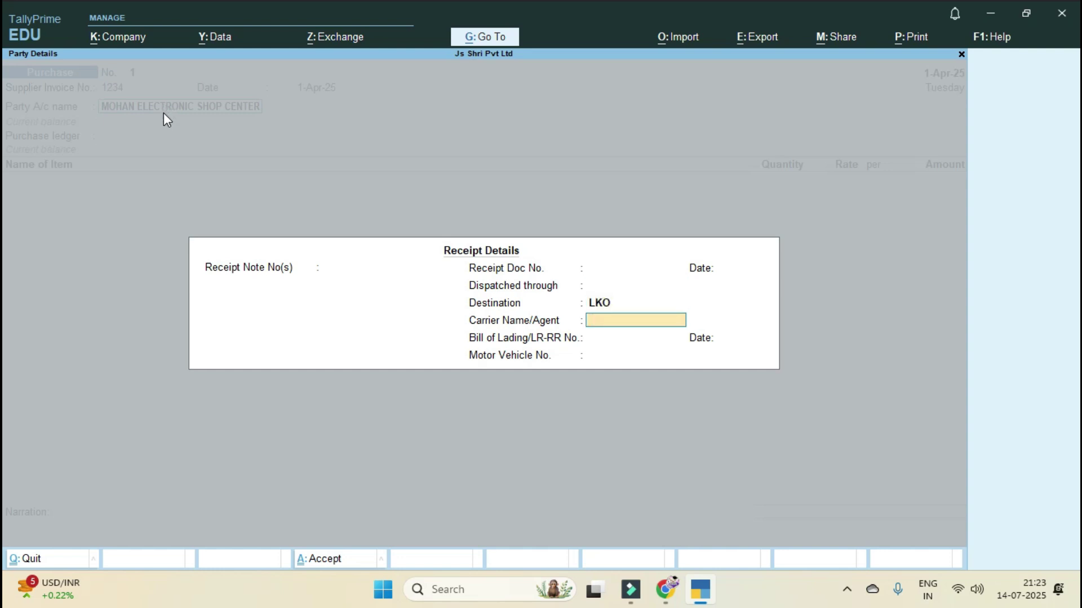
{"action": "key", "text": "Return"}
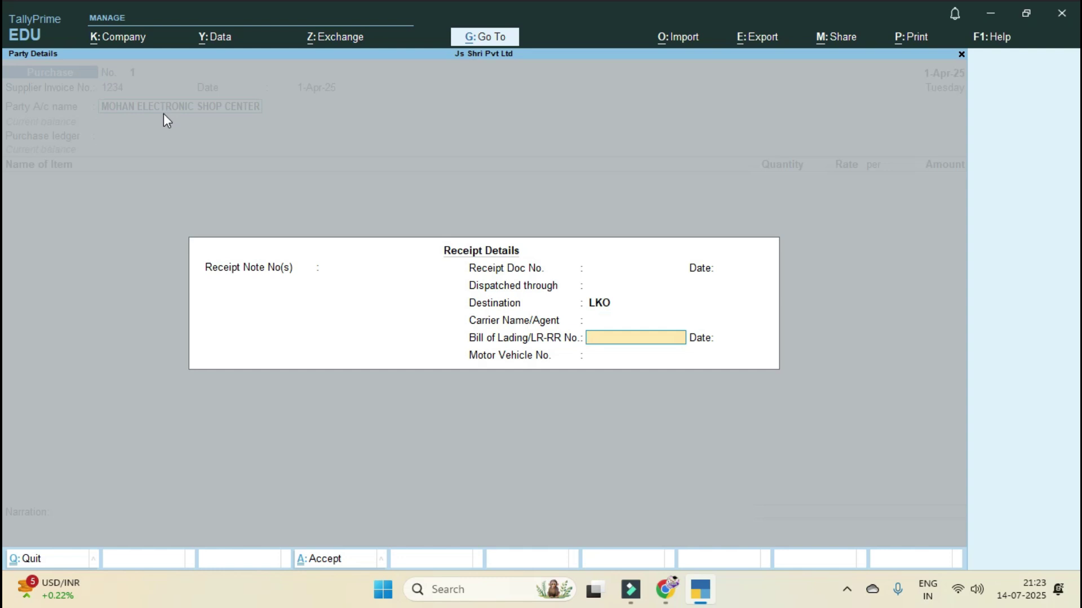
{"action": "key", "text": "Up"}
{"action": "key", "text": "Up"}
{"action": "key", "text": "Up"}
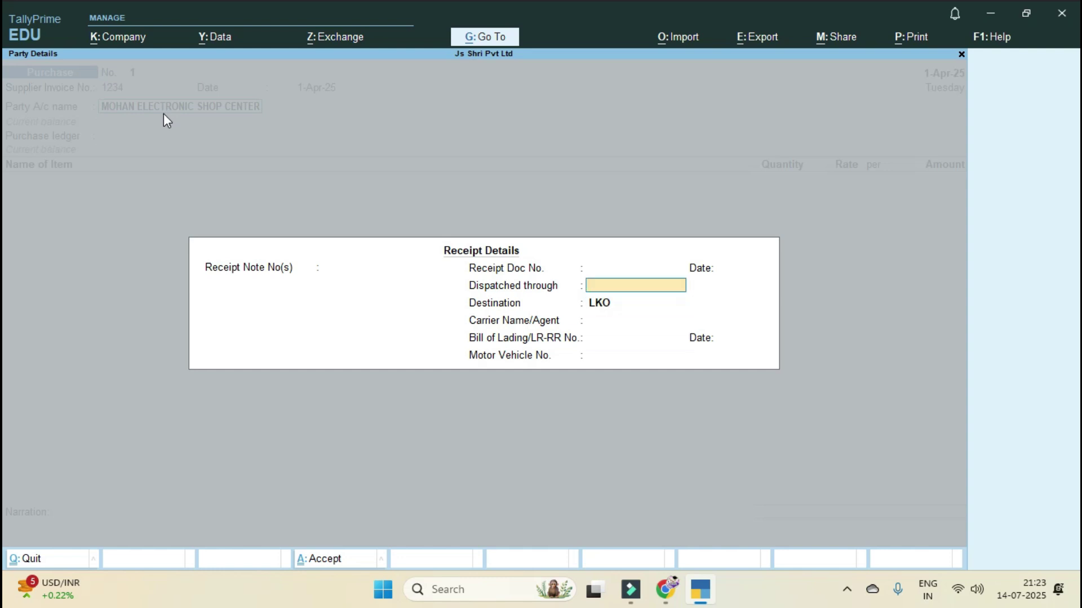
{"action": "key", "text": "Return"}
{"action": "key", "text": "Return"}
{"action": "key", "text": "Return"}
{"action": "key", "text": "Return"}
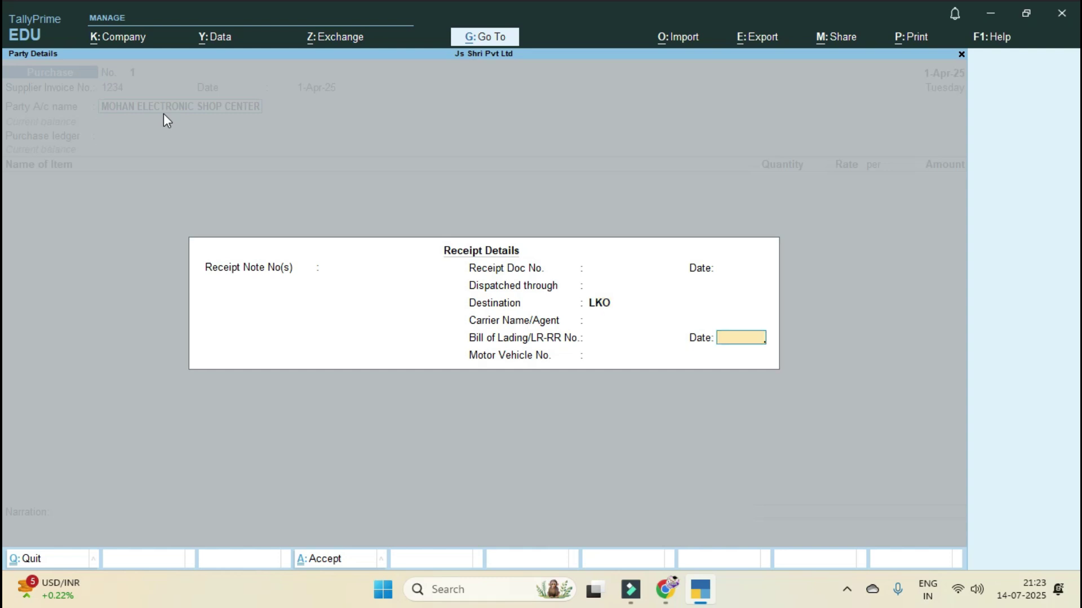
{"action": "key", "text": "Return"}
{"action": "key", "text": "Return"}
Step: Accept the supplier's default party details with Uttar Pradesh as place of supply, and choose PURCHASE A/C as the purchase ledger
{"action": "key", "text": "Return"}
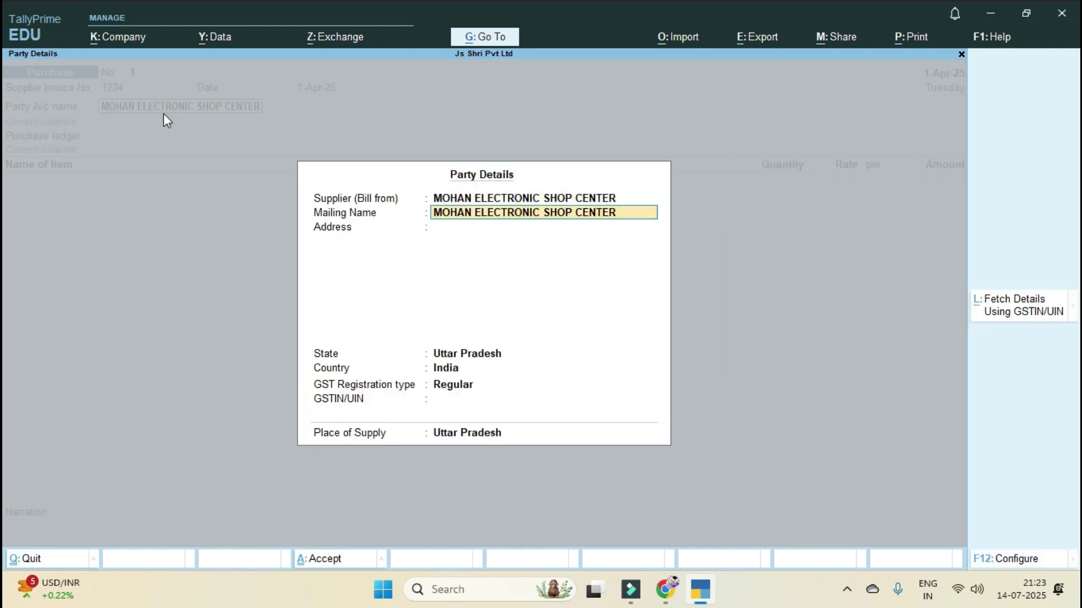
{"action": "key", "text": "Return"}
{"action": "key", "text": "Return"}
{"action": "key", "text": "Return"}
{"action": "key", "text": "Return"}
{"action": "key", "text": "Return"}
{"action": "key", "text": "Return"}
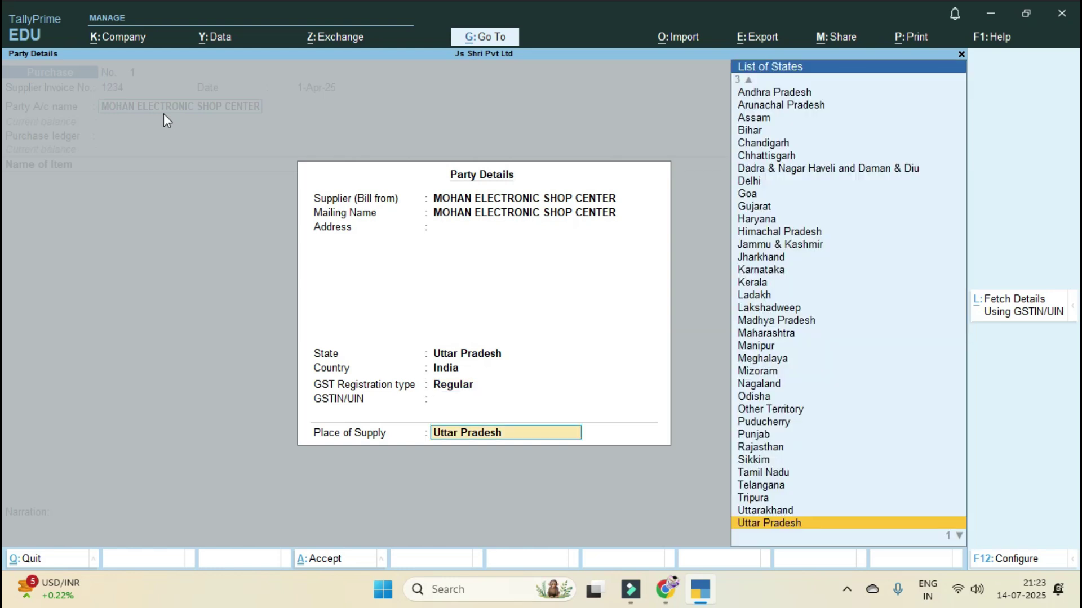
{"action": "key", "text": "Return"}
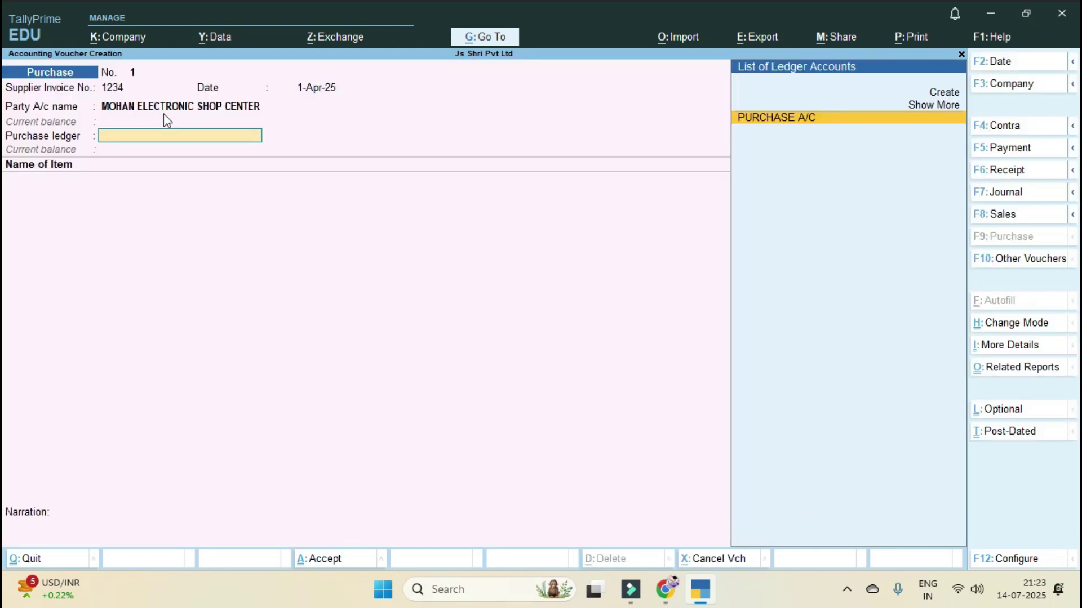
{"action": "key", "text": "Return"}
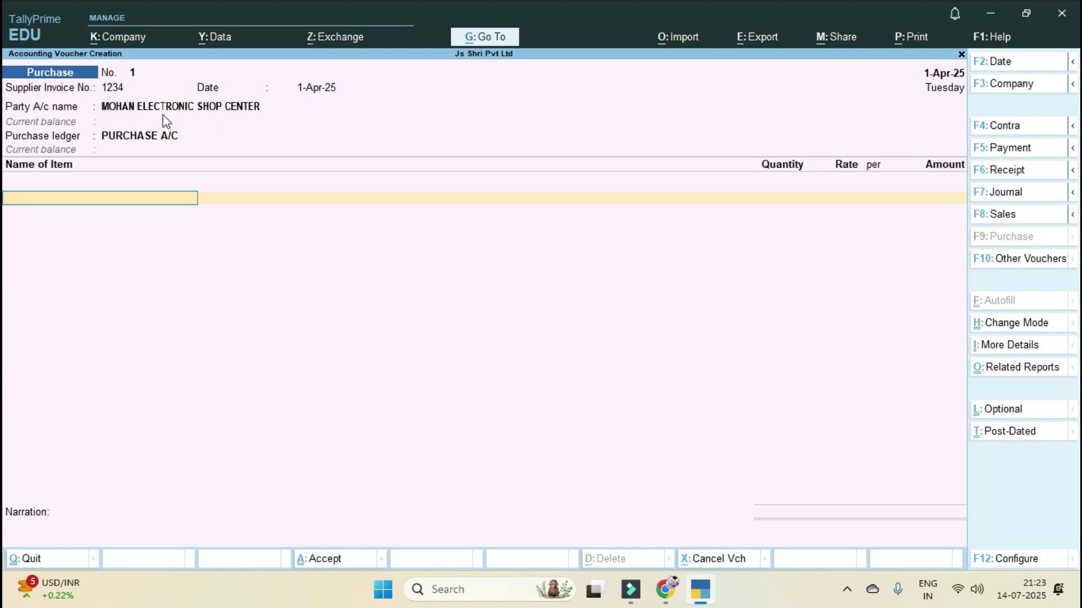
Step: Add the stock item FAN to the purchase voucher with quantity 4 NOS at a rate of 1,500
{"action": "key", "text": "Return"}
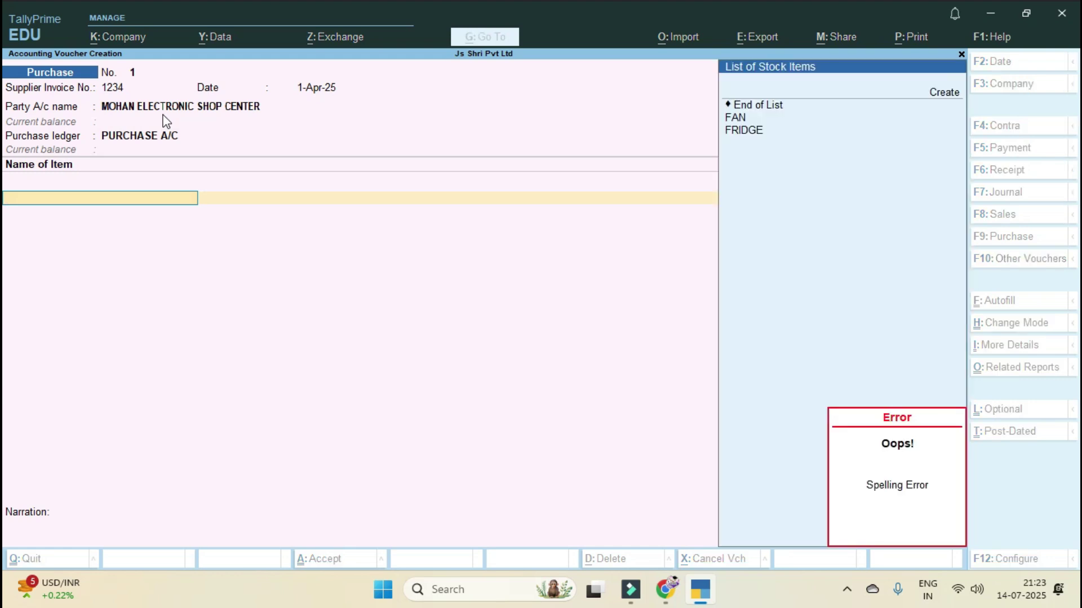
{"action": "key", "text": "Down"}
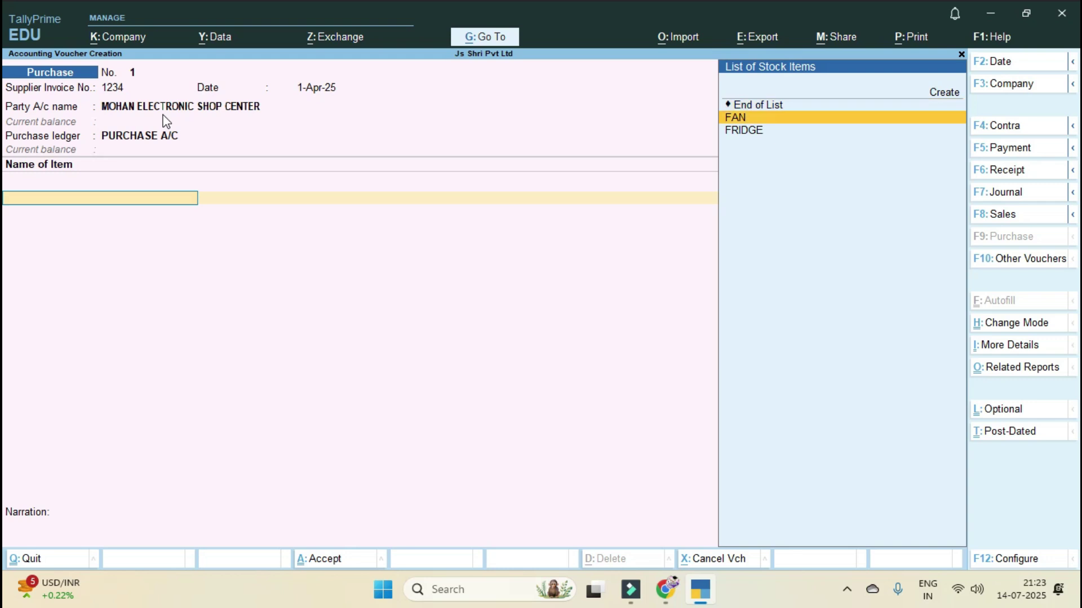
{"action": "key", "text": "Return"}
{"action": "type", "text": "4"}
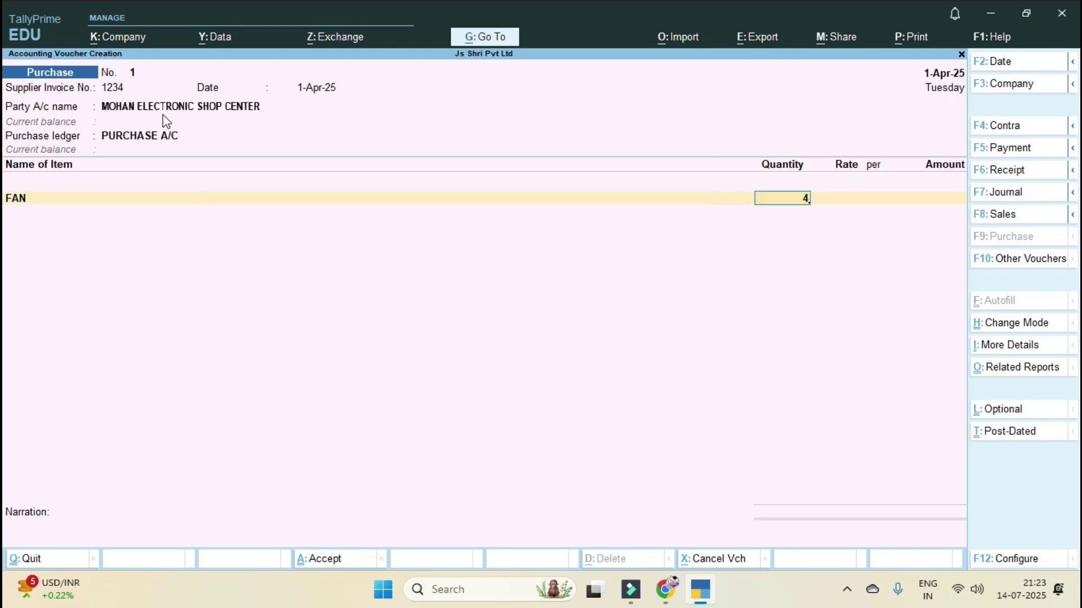
{"action": "key", "text": "Return"}
{"action": "type", "text": "1"}
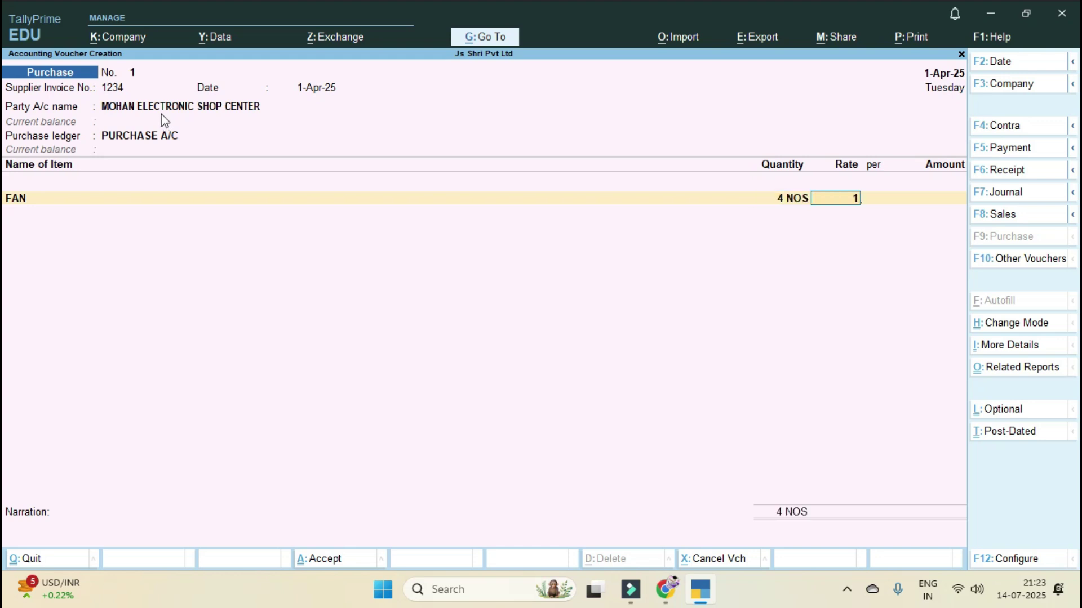
{"action": "type", "text": "500"}
{"action": "key", "text": "Return"}
{"action": "key", "text": "Return"}
{"action": "key", "text": "Return"}
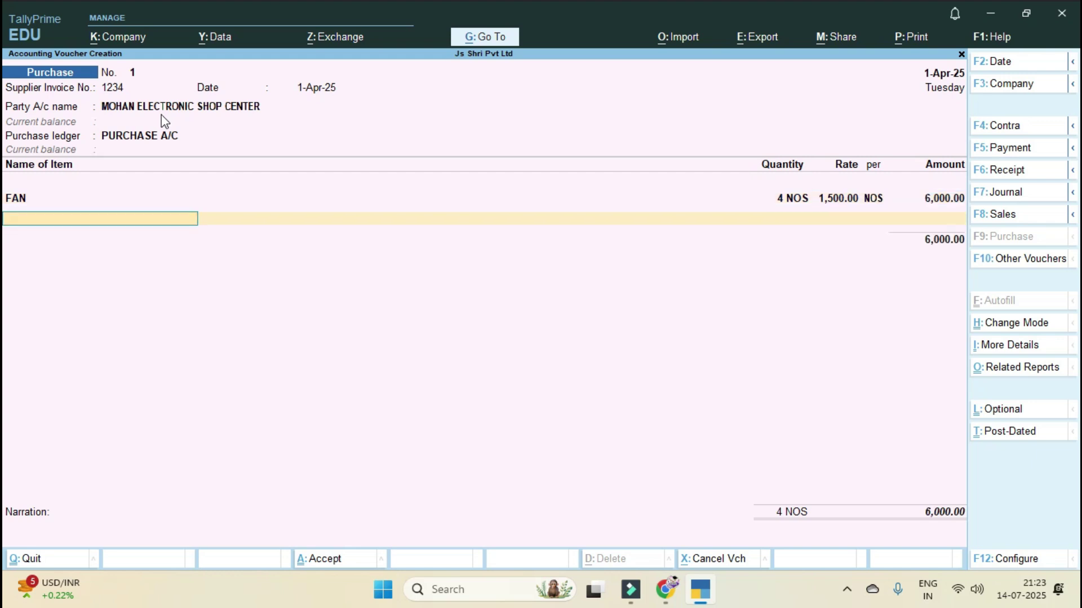
Step: Add FRIDGE as the second item with quantity 2 NOS at a rate of 30,000
{"action": "type", "text": "r"}
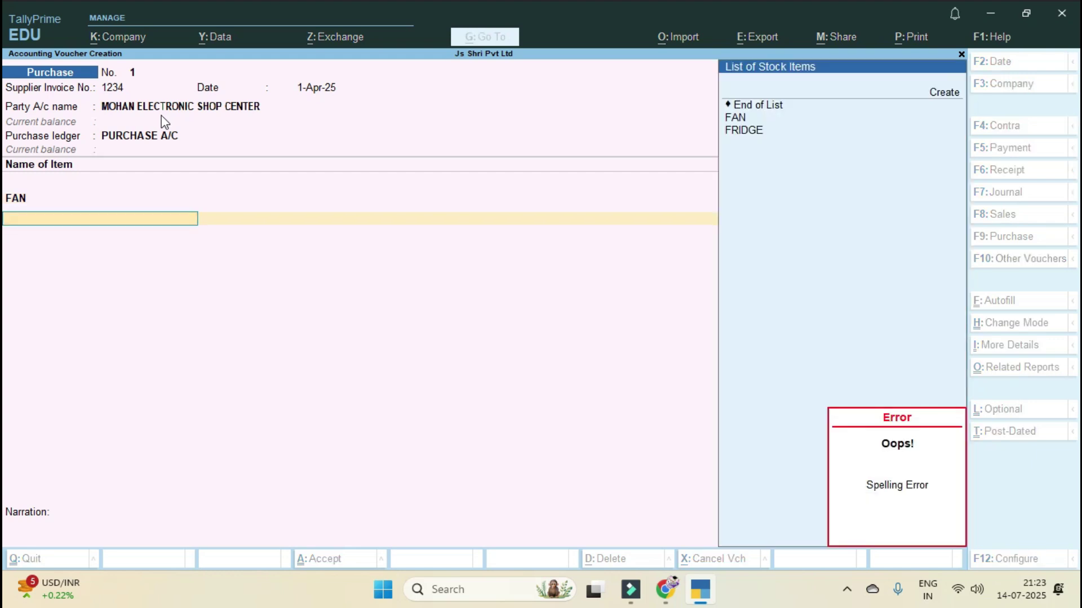
{"action": "key", "text": "Down"}
{"action": "key", "text": "Down"}
{"action": "key", "text": "Return"}
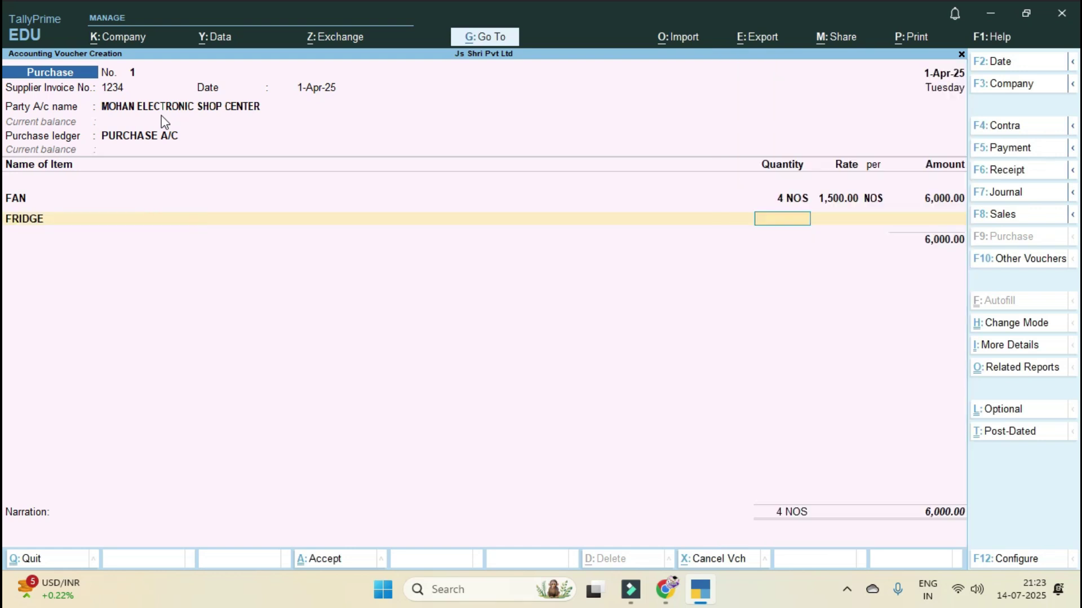
{"action": "type", "text": "2"}
{"action": "key", "text": "Return"}
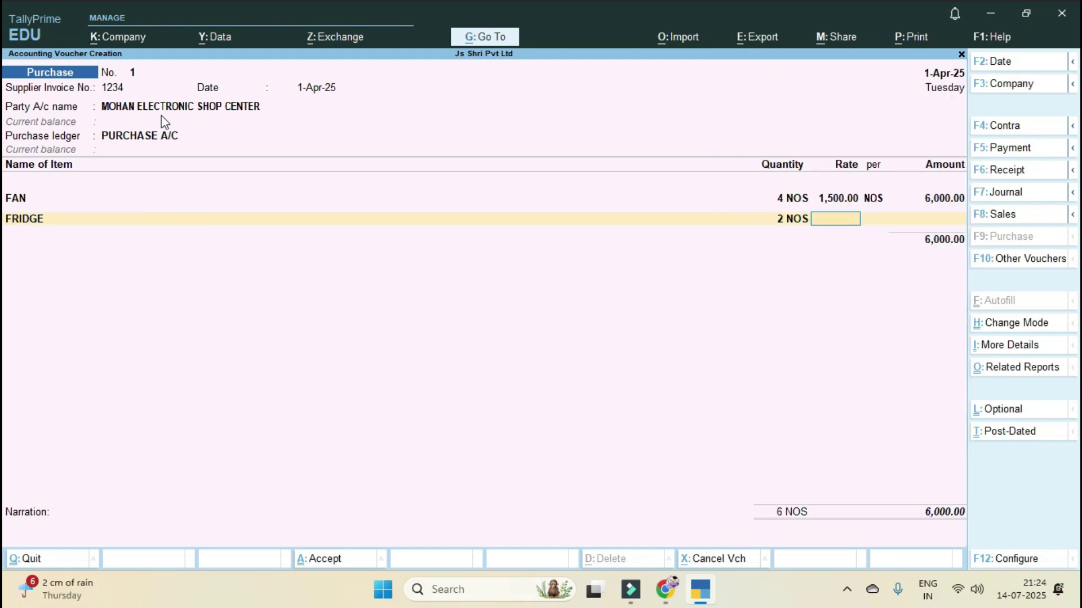
{"action": "type", "text": "30000"}
{"action": "key", "text": "Return"}
{"action": "key", "text": "Return"}
{"action": "key", "text": "Return"}
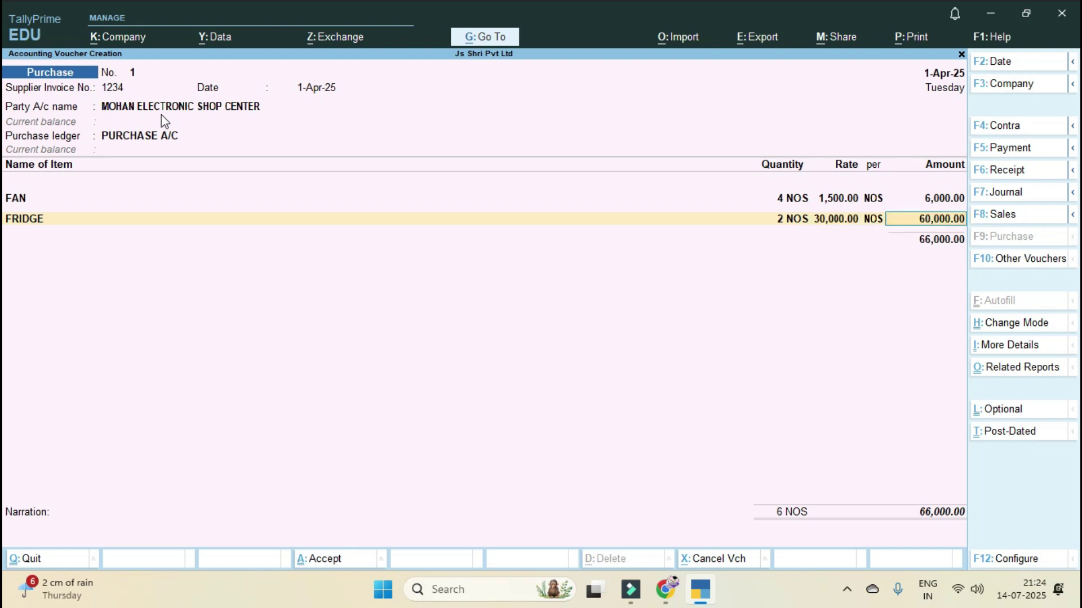
{"action": "key", "text": "Return"}
Step: End the item list and leave all e-Way Bill and transport details at their defaults
{"action": "key", "text": "Return"}
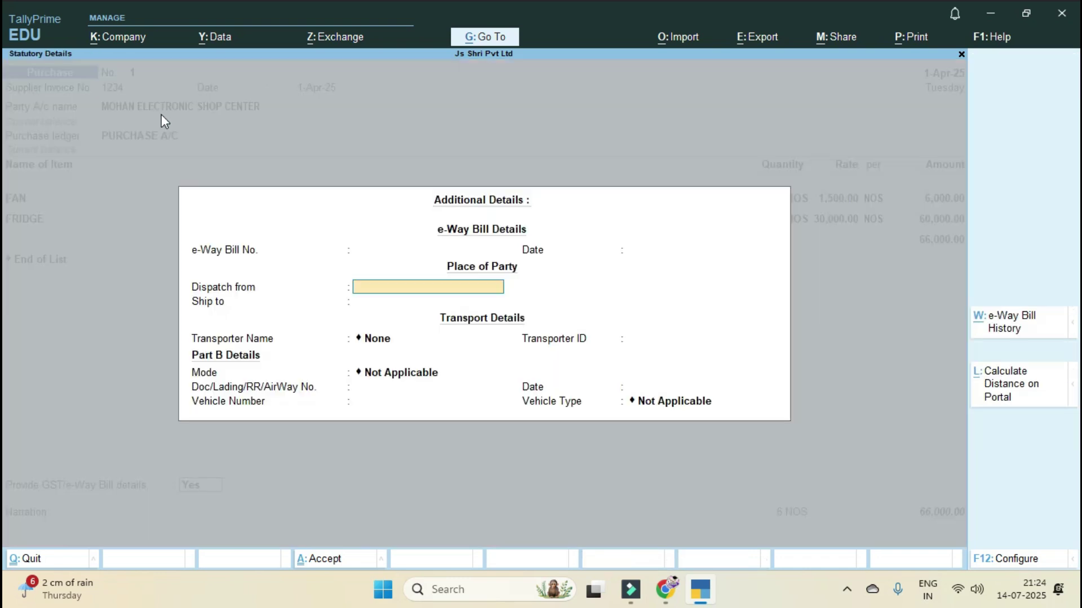
{"action": "key", "text": "Return"}
{"action": "key", "text": "Return"}
{"action": "key", "text": "Return"}
{"action": "key", "text": "Return"}
{"action": "key", "text": "Return"}
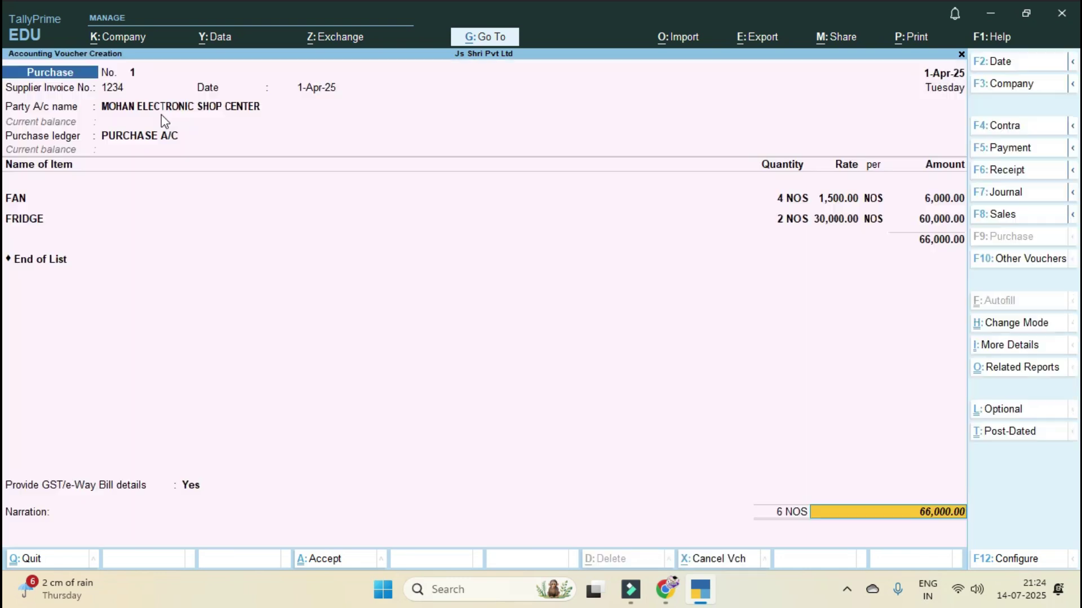
Step: Record the supplier's full bill amount as a New Ref in the bill-wise details
{"action": "key", "text": "Return"}
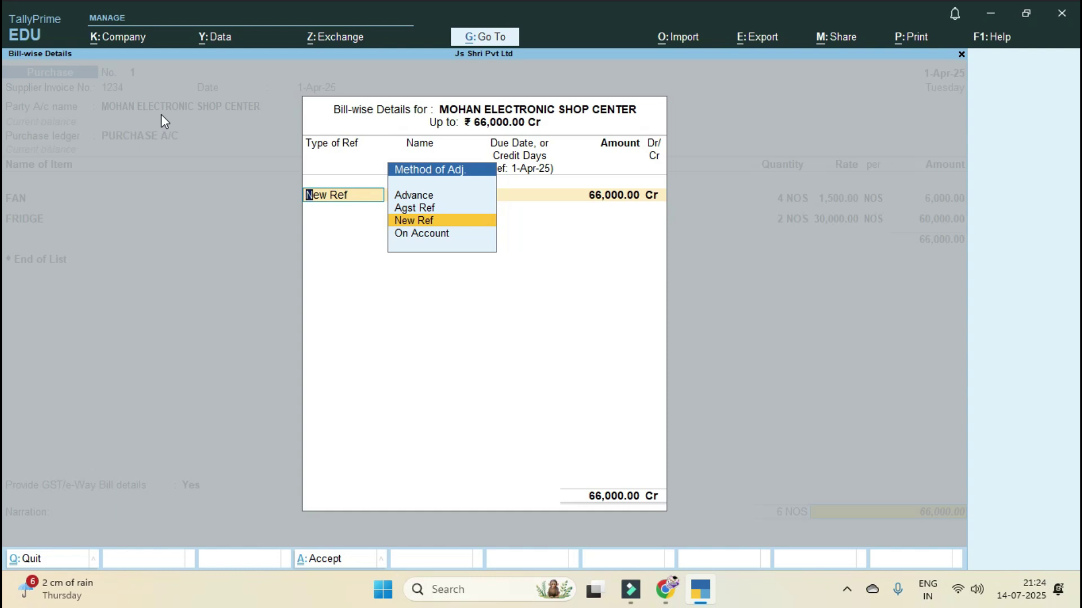
{"action": "key", "text": "Return"}
{"action": "key", "text": "Return"}
{"action": "key", "text": "Return"}
{"action": "key", "text": "Return"}
{"action": "key", "text": "Return"}
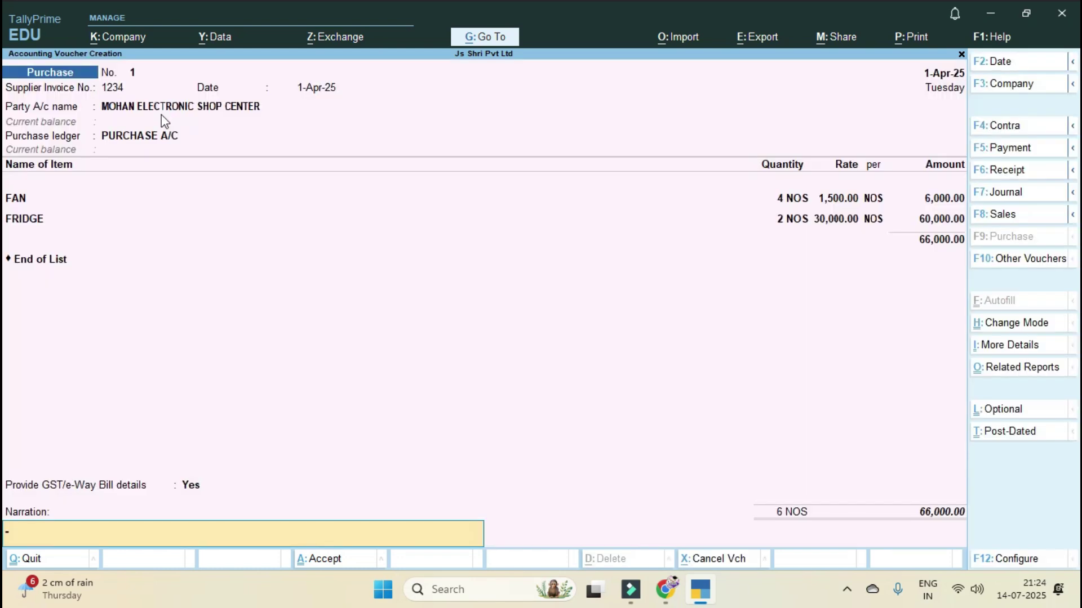
Step: Enter the narration "GOODS PURCHASED FROM MOHAN ELEC SHOP CENTRE" for the purchase voucher
{"action": "type", "text": "GOODS PURCHASED FROM MOHAN"}
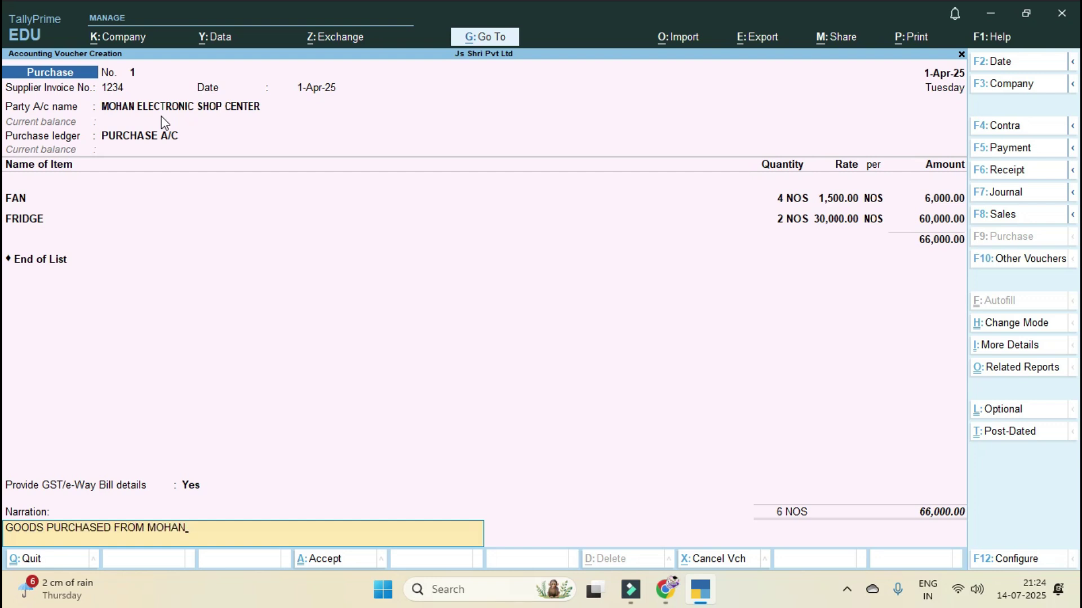
{"action": "type", "text": " 1"}
{"action": "type", "text": "ELEC"}
{"action": "type", "text": " SHOP CENTRE"}
{"action": "key", "text": "Return"}
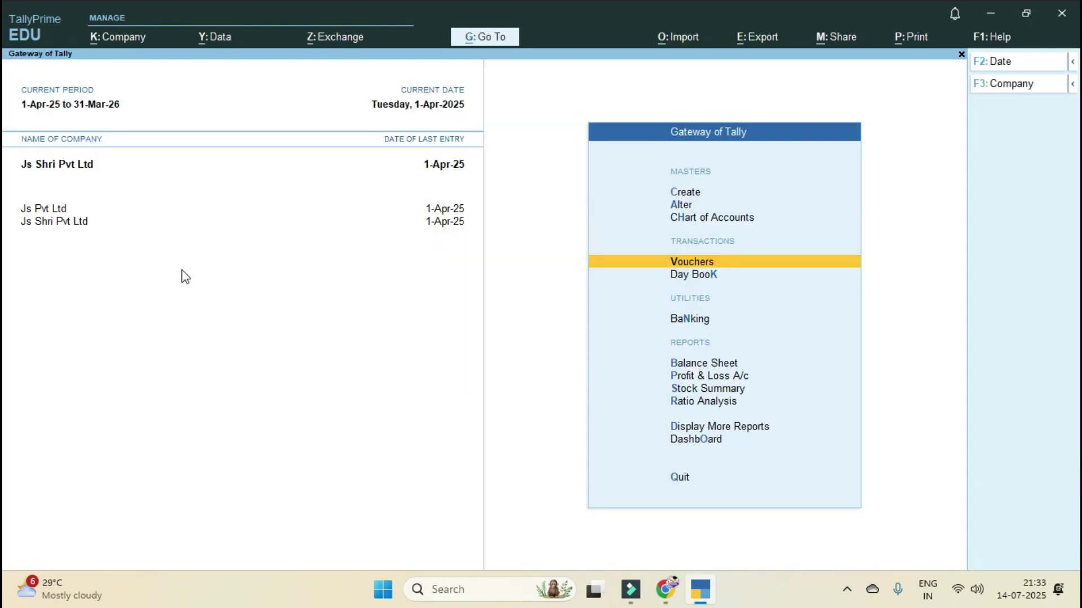
Step: Start another Purchase voucher with supplier invoice number 345 dated 1-Apr-25 and Cash as the party account
{"action": "key", "text": "Return"}
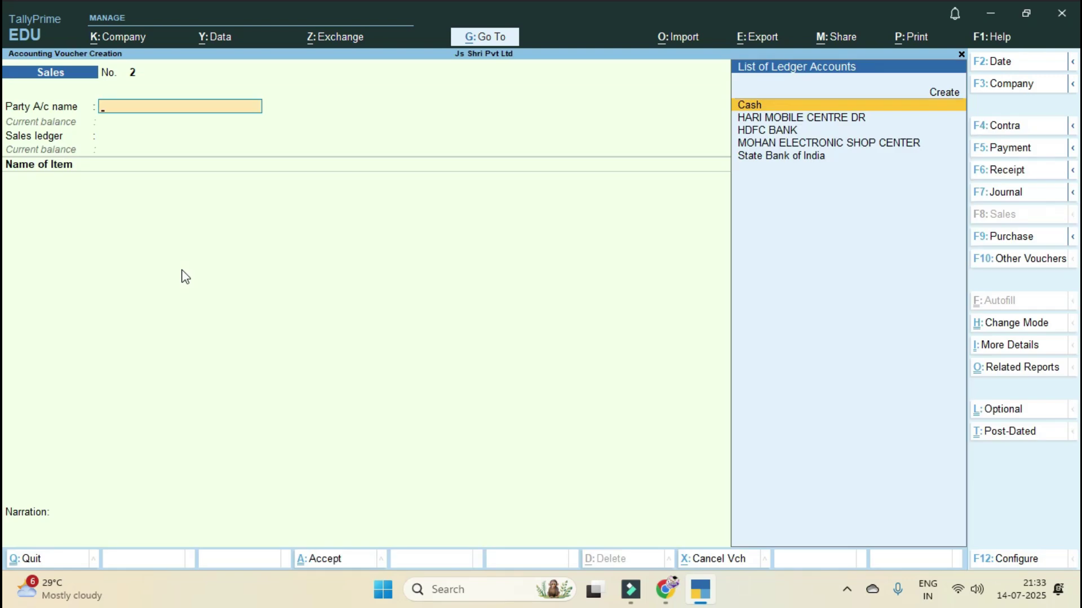
{"action": "left_click", "coordinate": [1006, 237]}
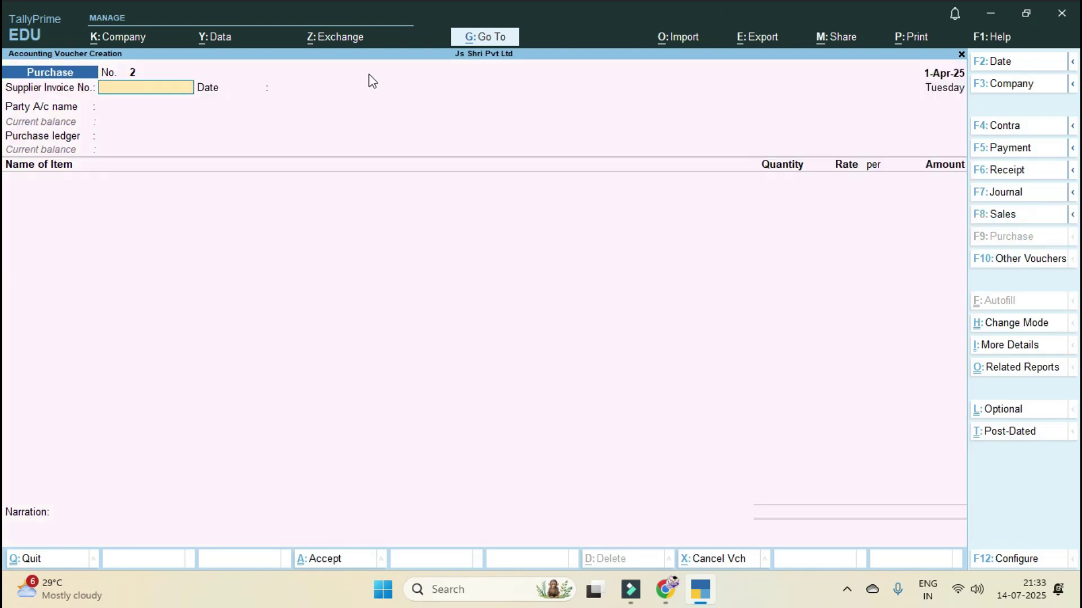
{"action": "type", "text": "345"}
{"action": "key", "text": "Return"}
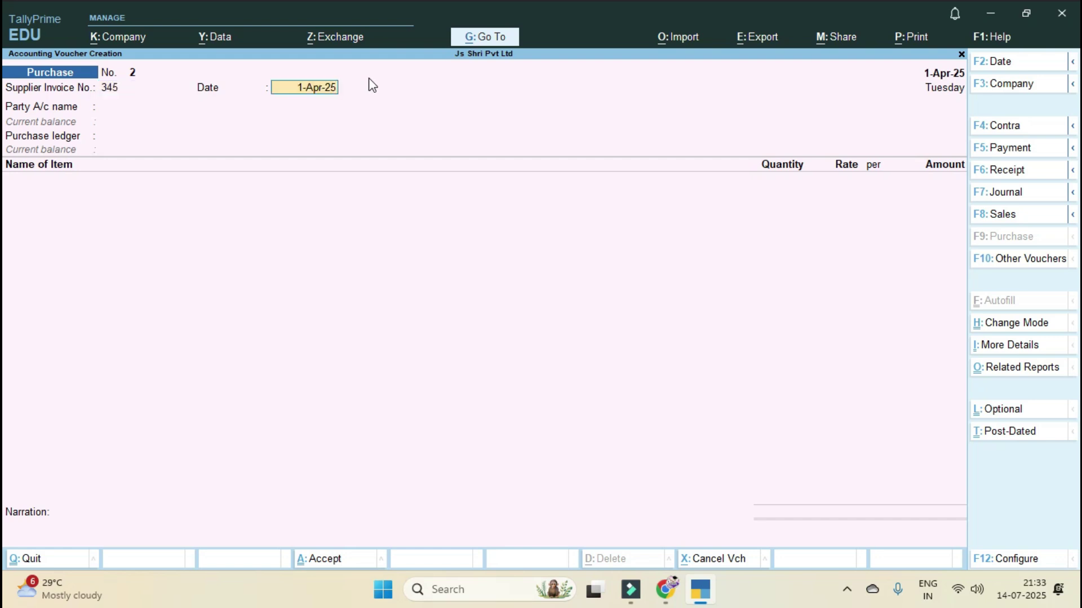
{"action": "key", "text": "Return"}
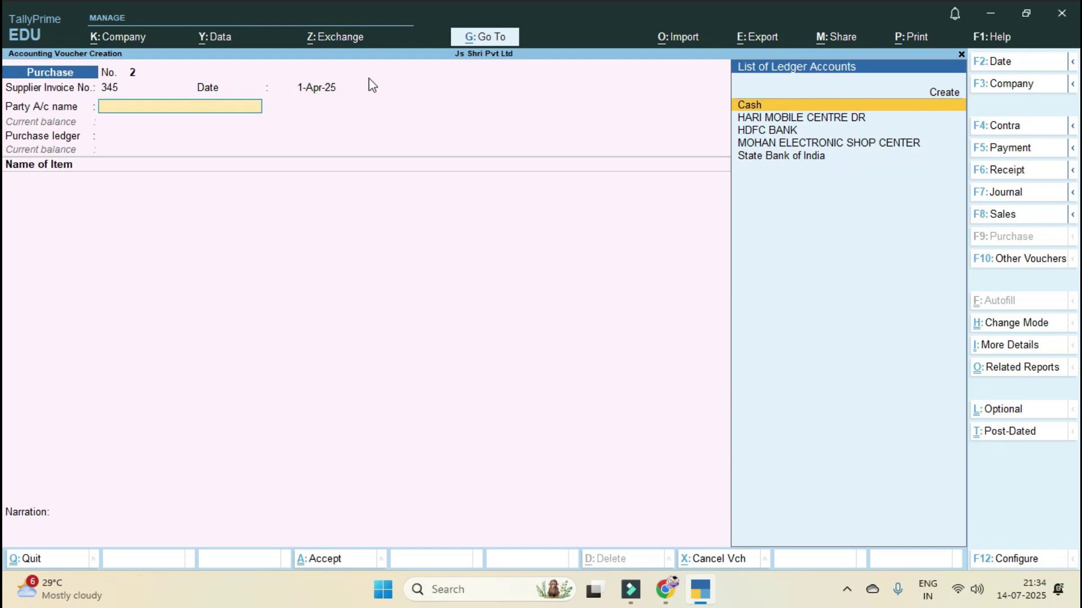
{"action": "key", "text": "Return"}
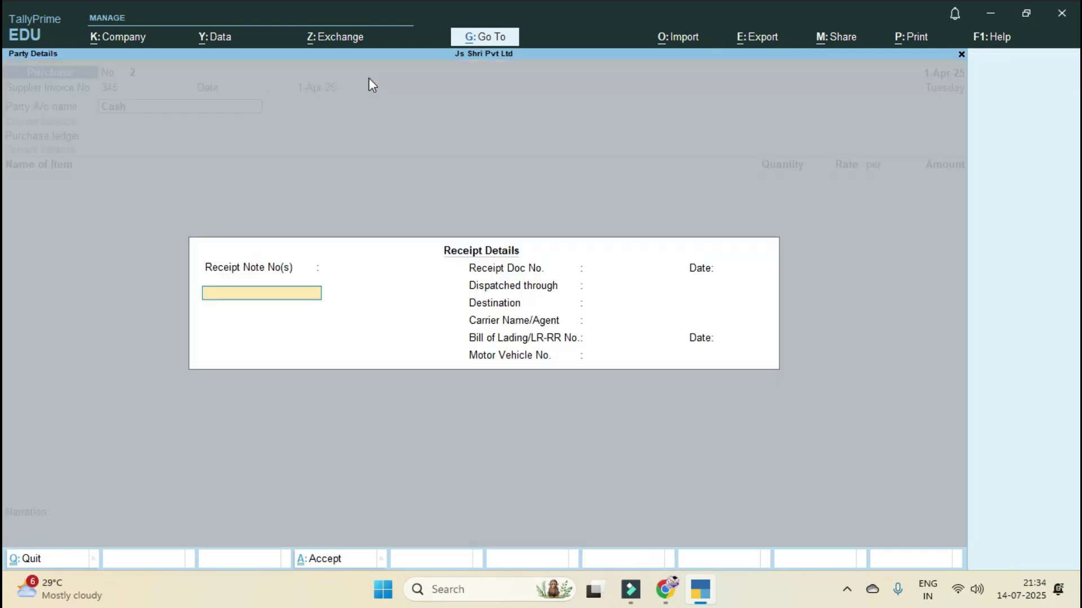
Step: Leave all receipt details blank for the cash purchase and keep Cash as the supplier
{"action": "key", "text": "Return"}
{"action": "key", "text": "Return"}
{"action": "key", "text": "Return"}
{"action": "key", "text": "Return"}
{"action": "key", "text": "Return"}
{"action": "key", "text": "Return"}
{"action": "key", "text": "Return"}
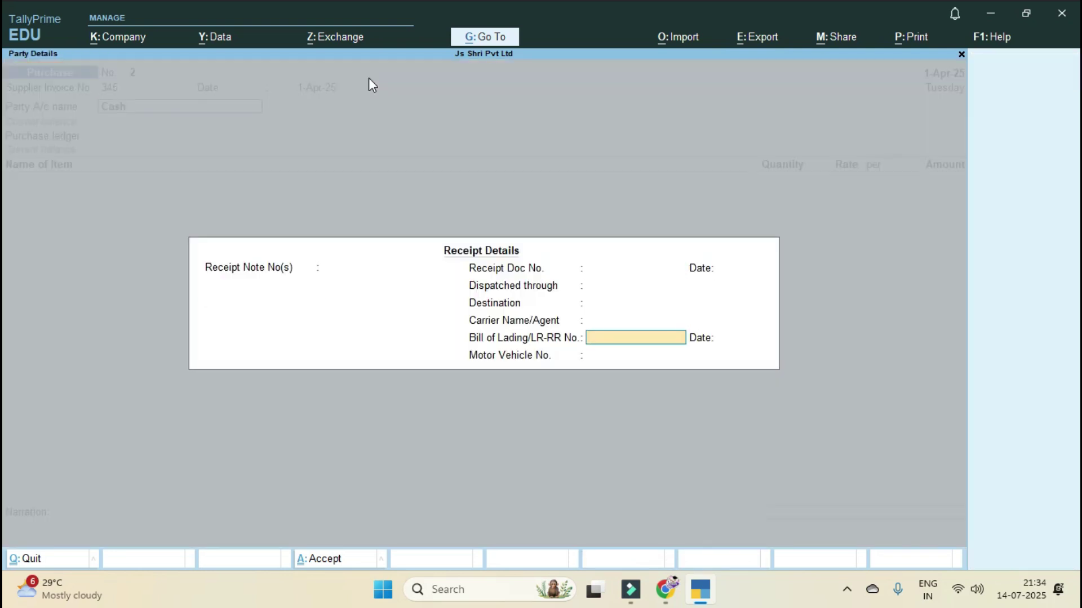
{"action": "key", "text": "Return"}
{"action": "key", "text": "Return"}
{"action": "key", "text": "Return"}
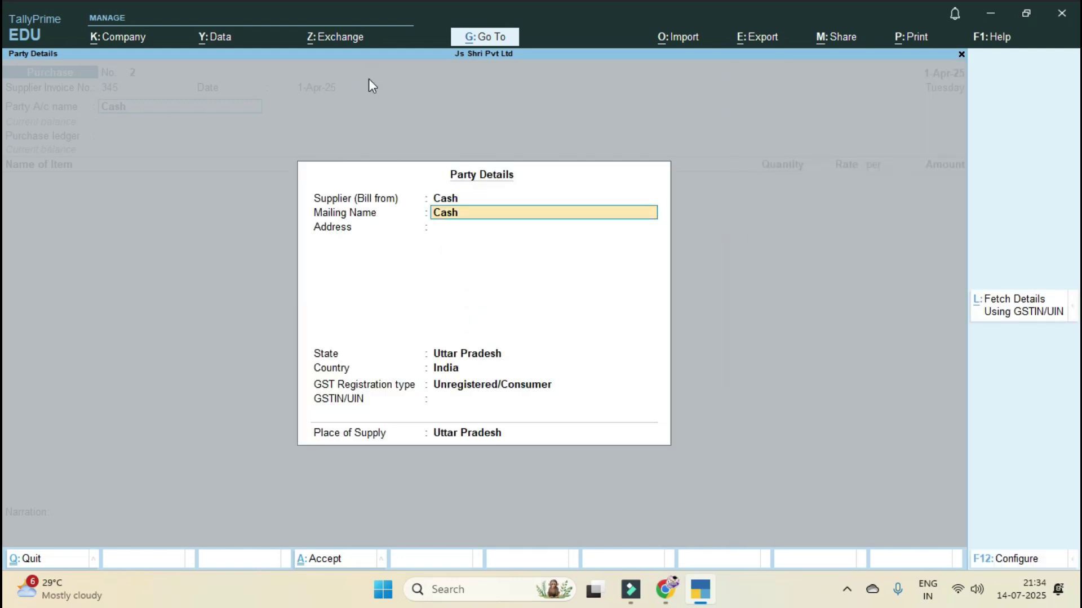
Step: Accept the default party details for Cash with state Uttar Pradesh and choose PURCHASE A/C as the purchase ledger
{"action": "key", "text": "Return"}
{"action": "key", "text": "Return"}
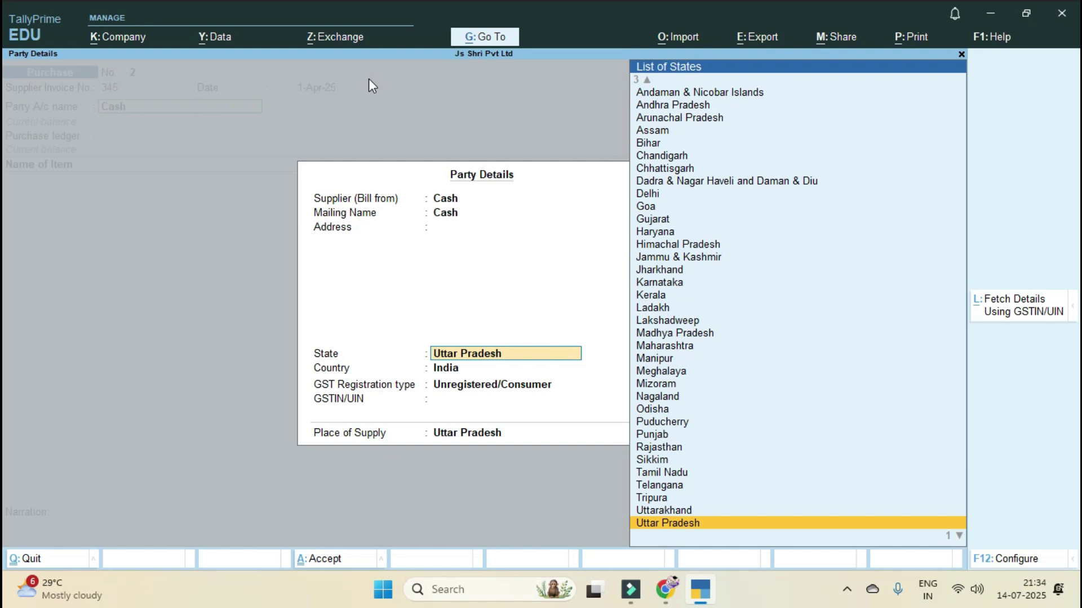
{"action": "key", "text": "Return"}
{"action": "key", "text": "Return"}
{"action": "key", "text": "Return"}
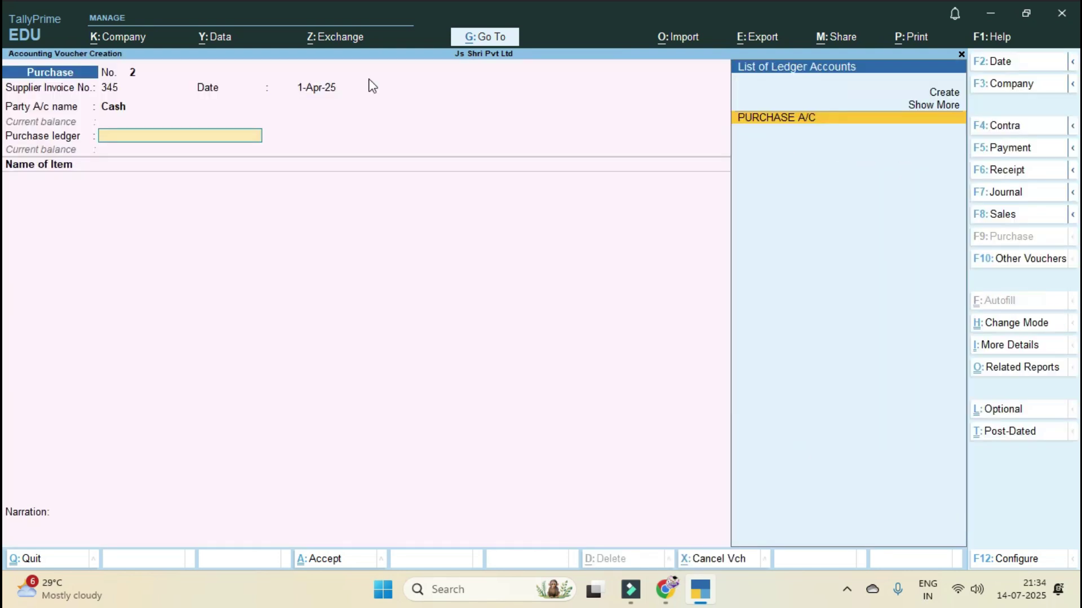
{"action": "key", "text": "Return"}
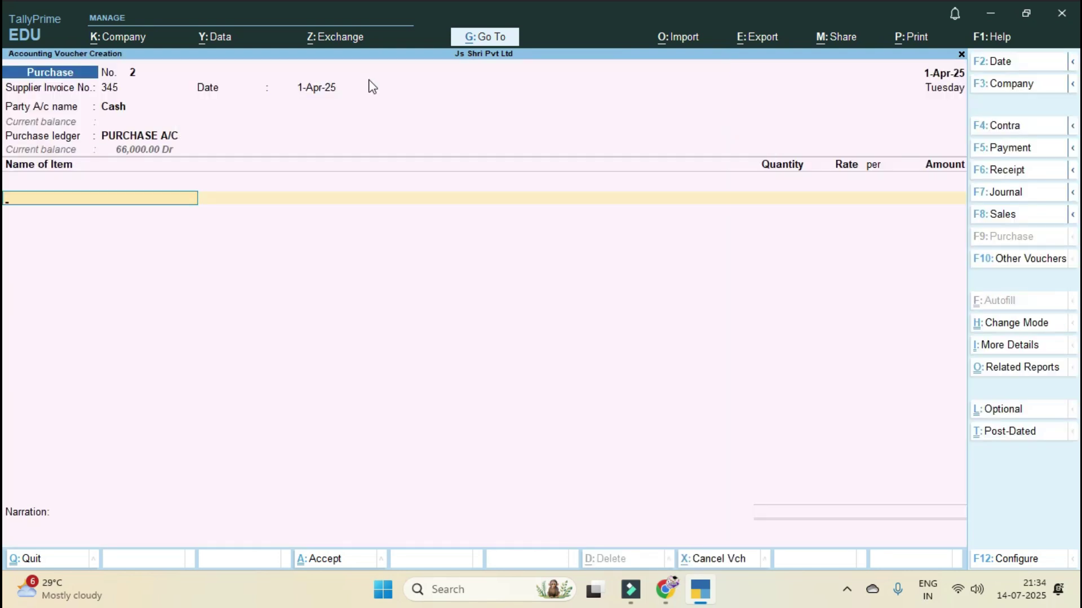
Step: Add the stock item FAN to the cash purchase with a quantity of 2 NOS
{"action": "type", "text": "S"}
{"action": "key", "text": "Down"}
{"action": "key", "text": "Down"}
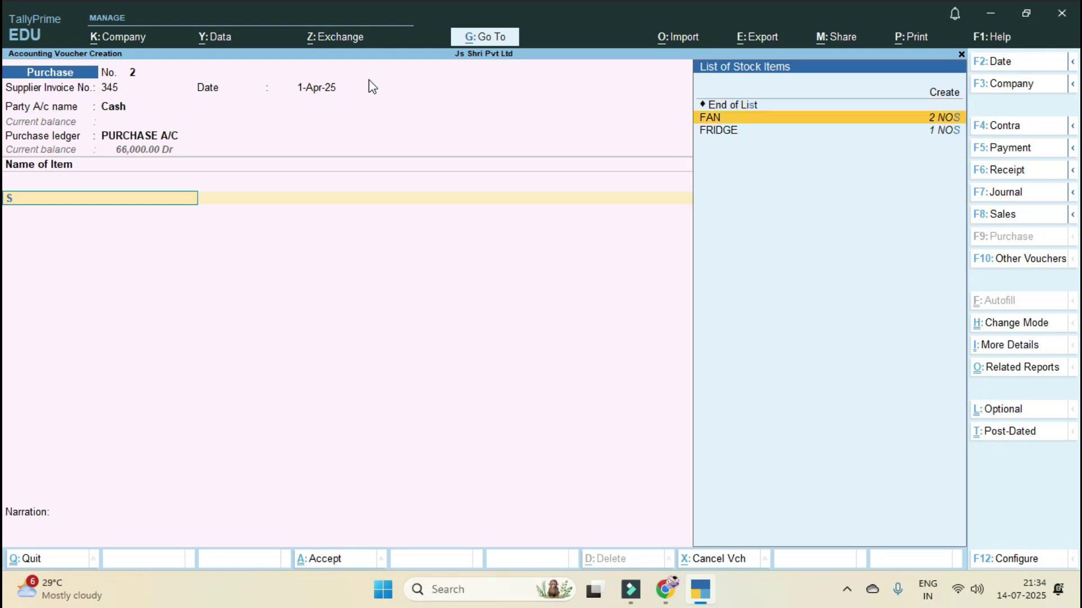
{"action": "key", "text": "Return"}
{"action": "type", "text": "2"}
{"action": "key", "text": "Return"}
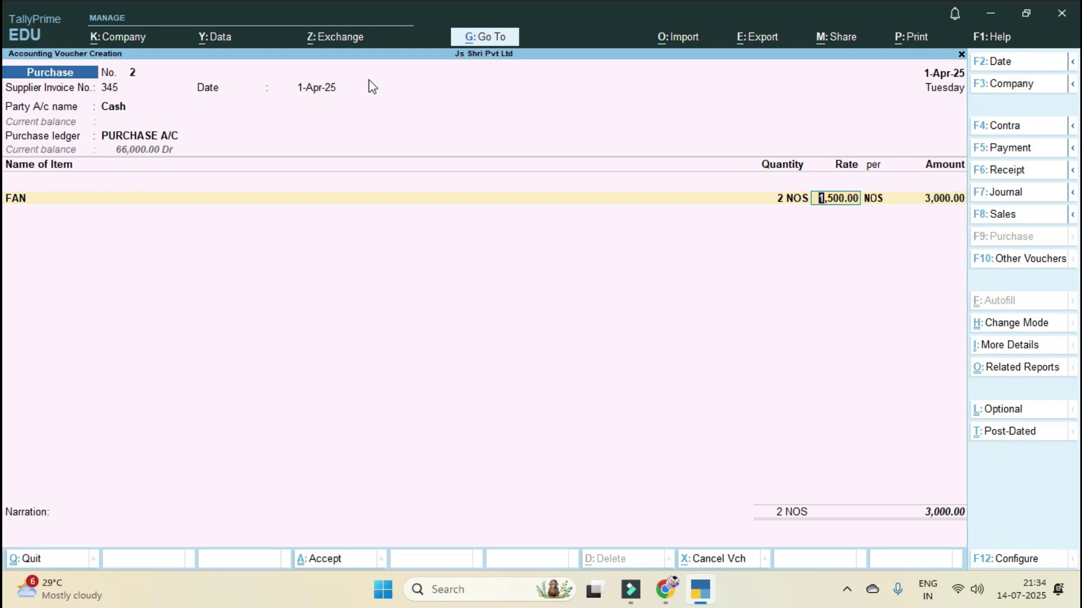
Step: Set the rate of FAN in the cash purchase to 1,600 per NOS
{"action": "left_click", "coordinate": [834, 201]}
{"action": "left_click", "coordinate": [833, 201]}
{"action": "type", "text": "1600"}
{"action": "key", "text": "Return"}
{"action": "key", "text": "Return"}
{"action": "key", "text": "Return"}
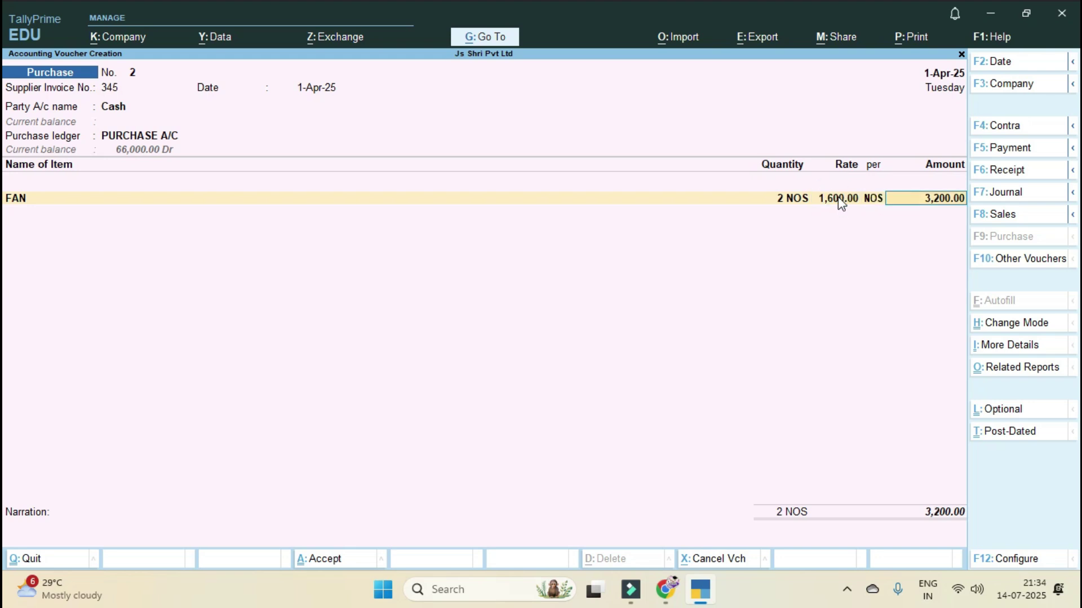
Step: End the item list, leave the narration blank and accept the cash purchase voucher
{"action": "key", "text": "Return"}
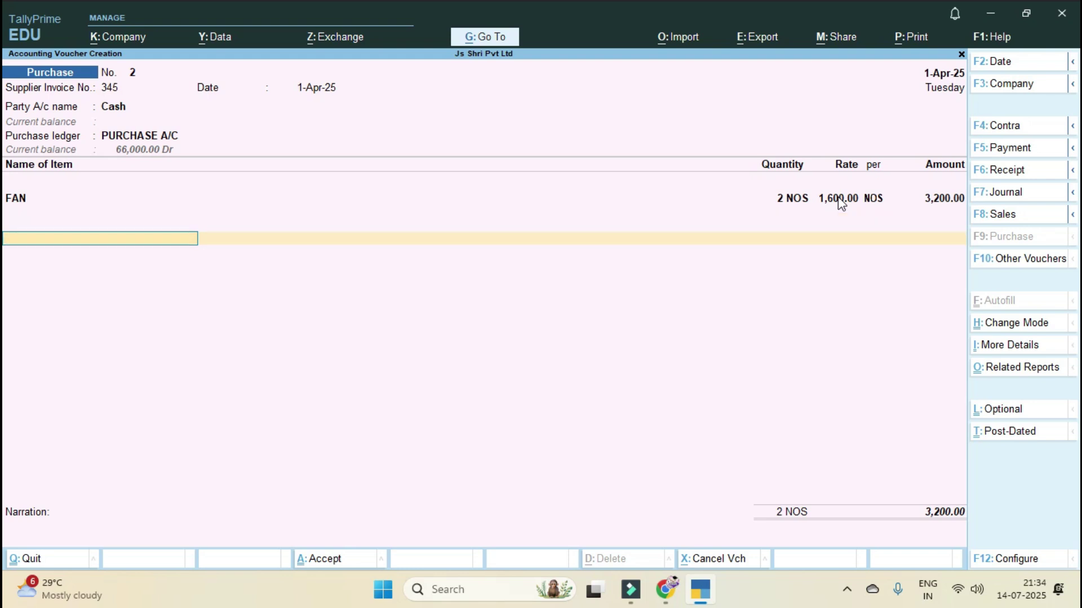
{"action": "key", "text": "Return"}
{"action": "key", "text": "Return"}
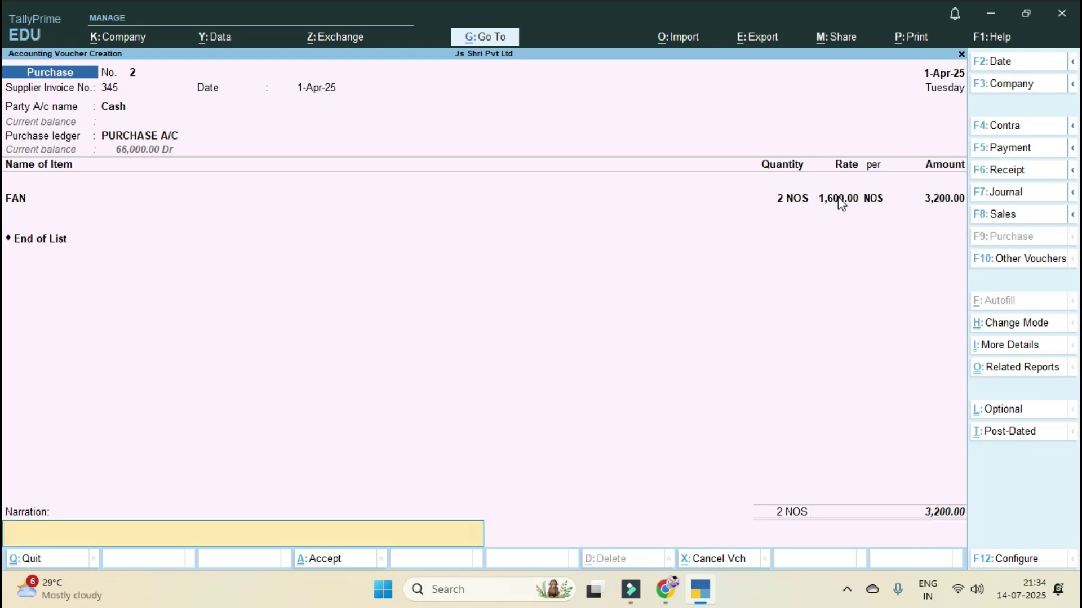
{"action": "key", "text": "Return"}
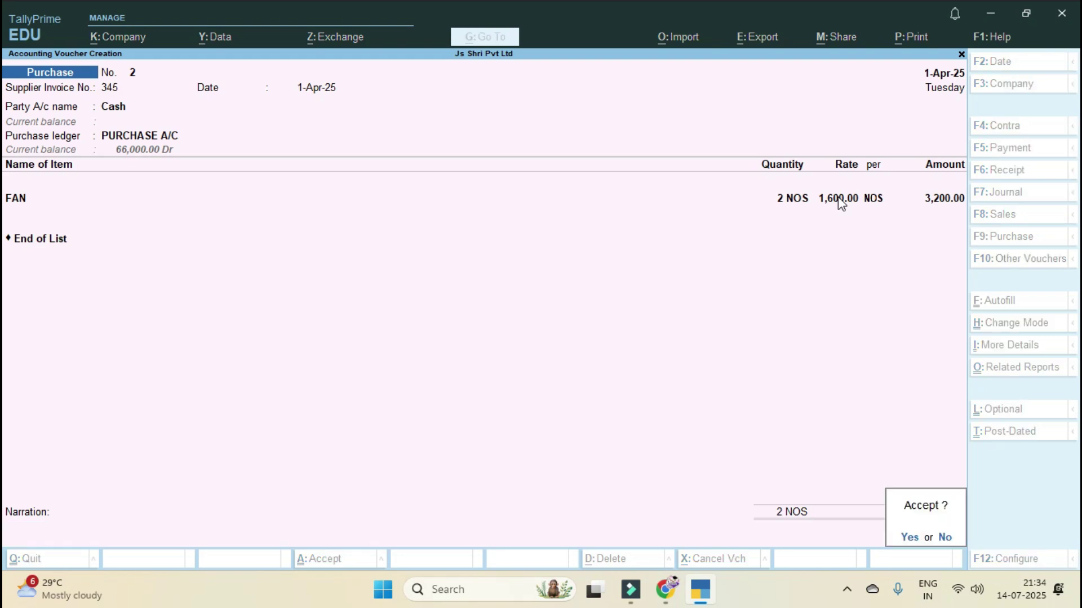
{"action": "key", "text": "Return"}
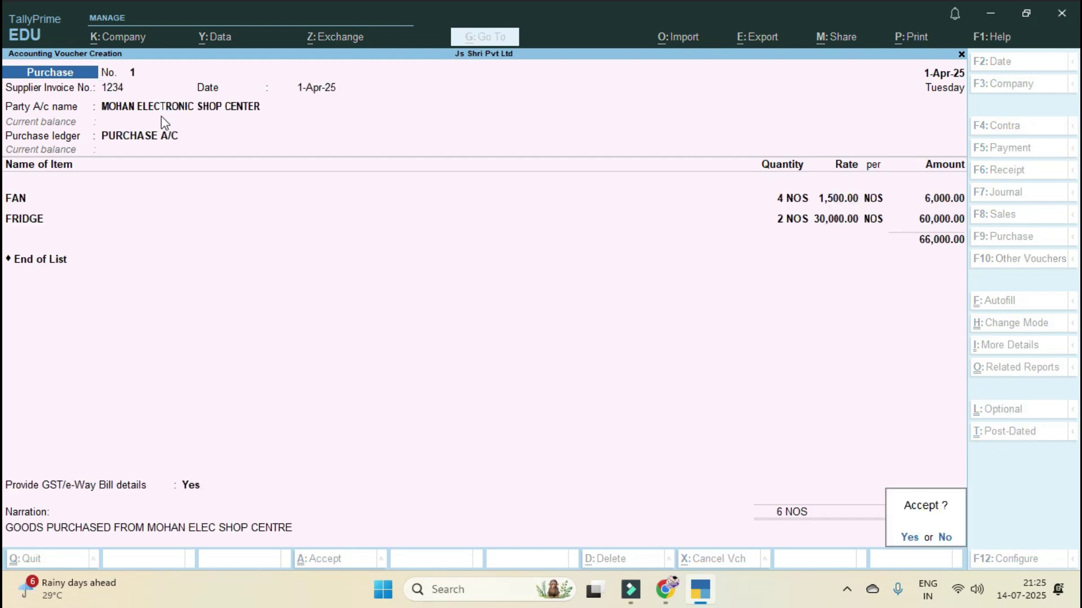
Step: Accept purchase voucher 1 for MOHAN ELECTRONIC SHOP CENTER
{"action": "key", "text": "Return"}
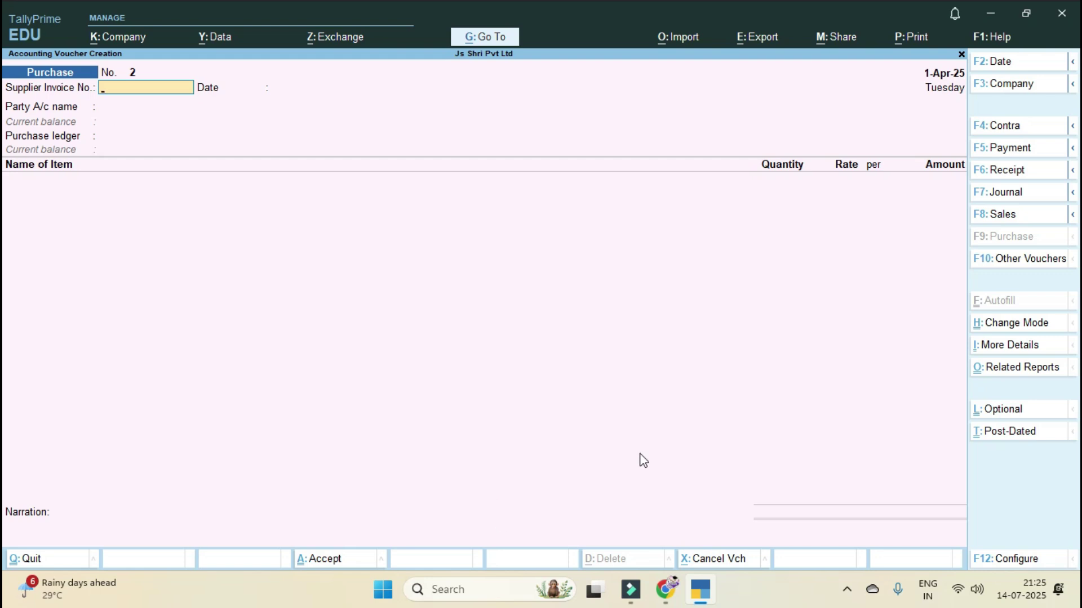
Step: Start a sales voucher and begin a new party ledger named HARI MOBILE CENTRE DR without an alias
{"action": "left_click", "coordinate": [1000, 221]}
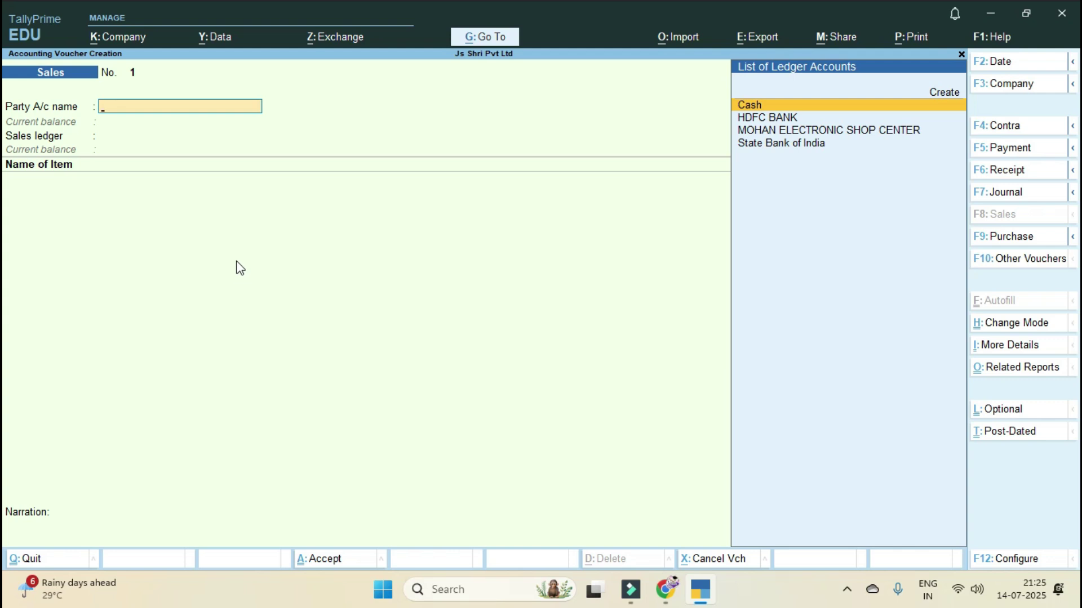
{"action": "key", "text": "alt+c"}
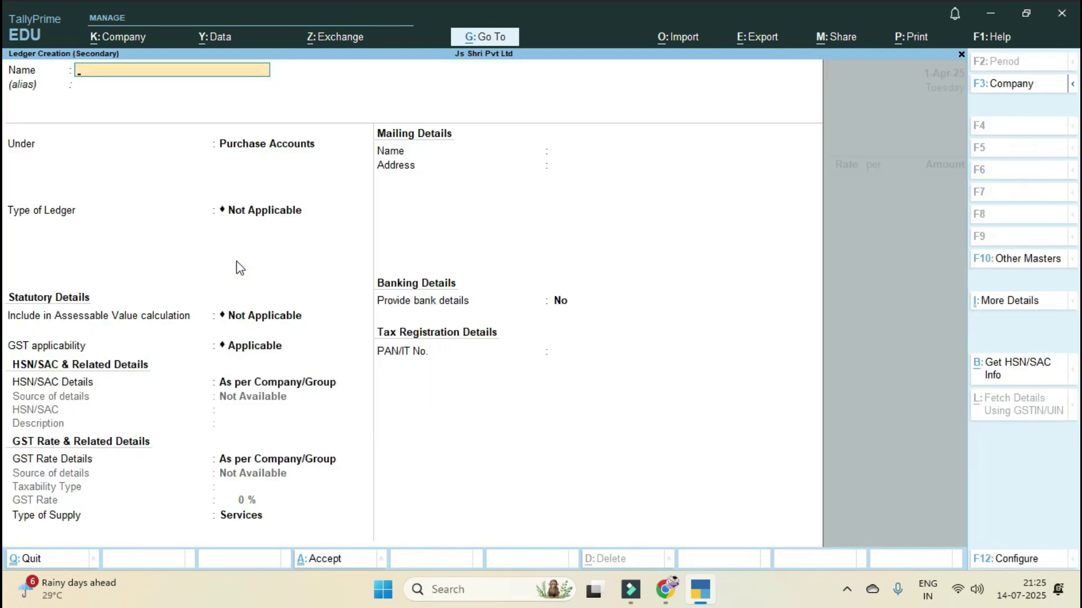
{"action": "type", "text": "HARI"}
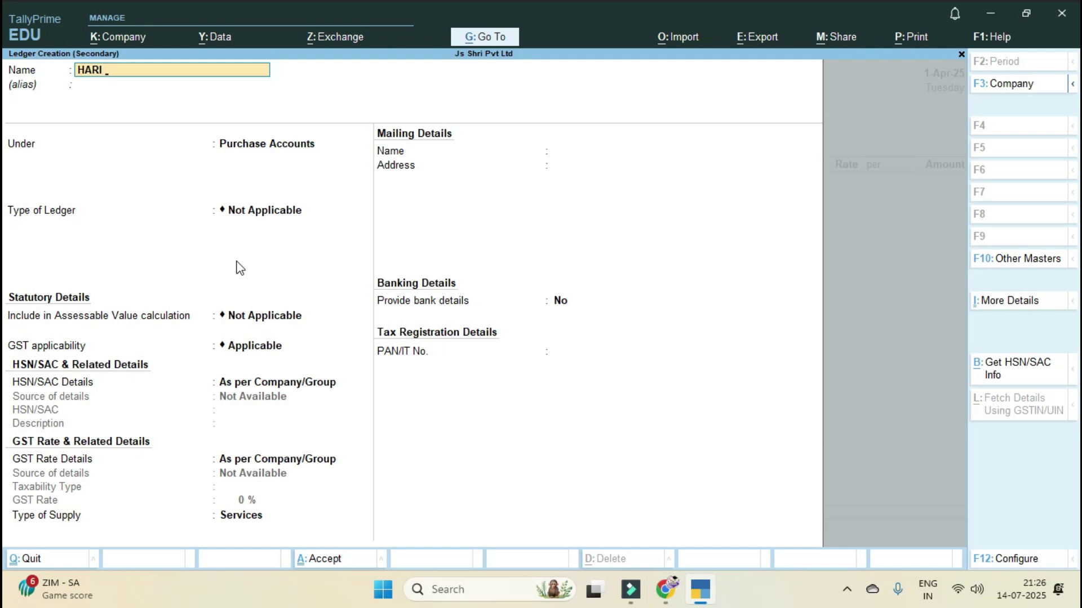
{"action": "type", "text": " MOBILE CENTRE DR"}
{"action": "key", "text": "Return"}
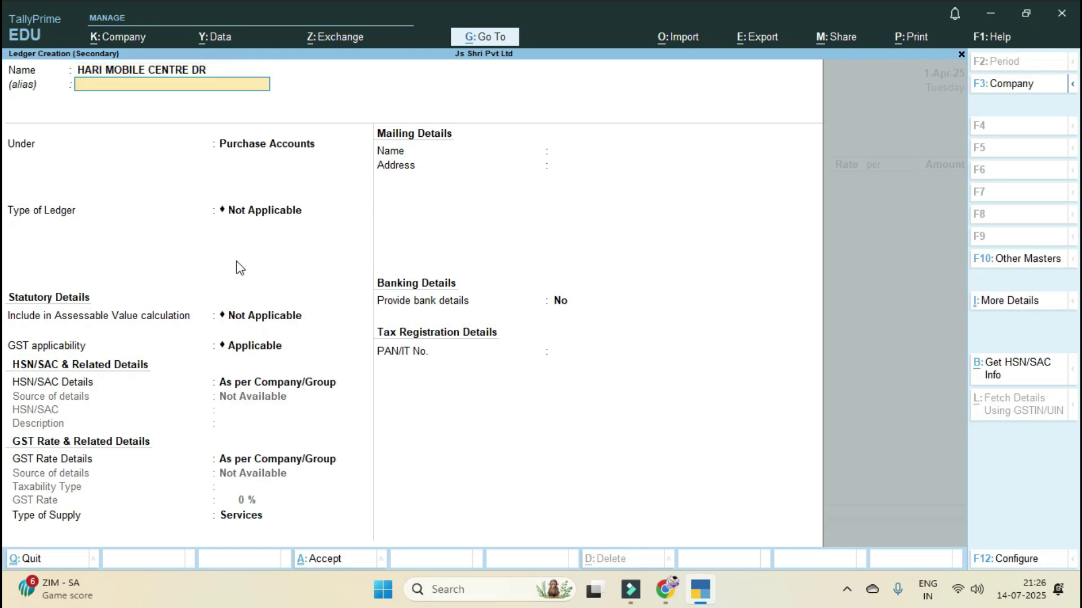
{"action": "key", "text": "Return"}
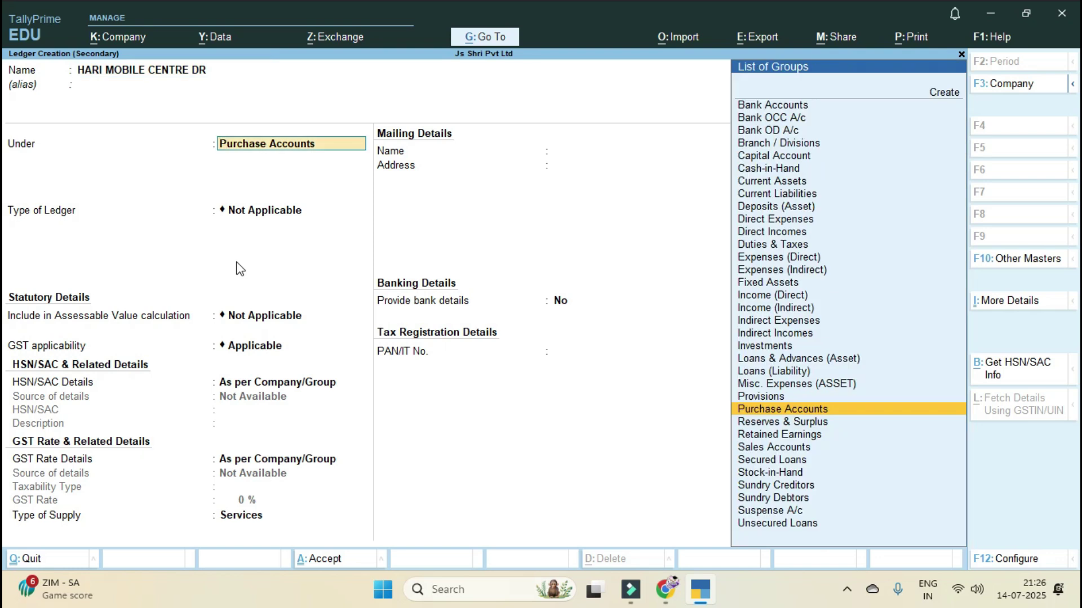
Step: Place the HARI MOBILE CENTRE DR ledger under the Sundry Debtors group
{"action": "type", "text": "S"}
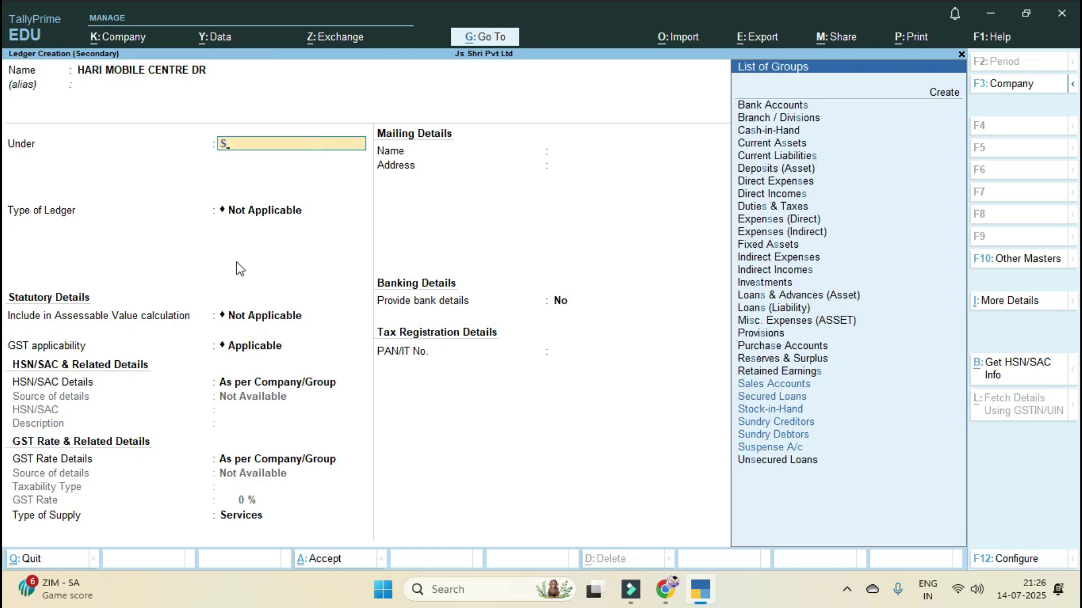
{"action": "key", "text": "Down"}
{"action": "key", "text": "Down"}
{"action": "key", "text": "Down"}
{"action": "key", "text": "Down"}
{"action": "key", "text": "Down"}
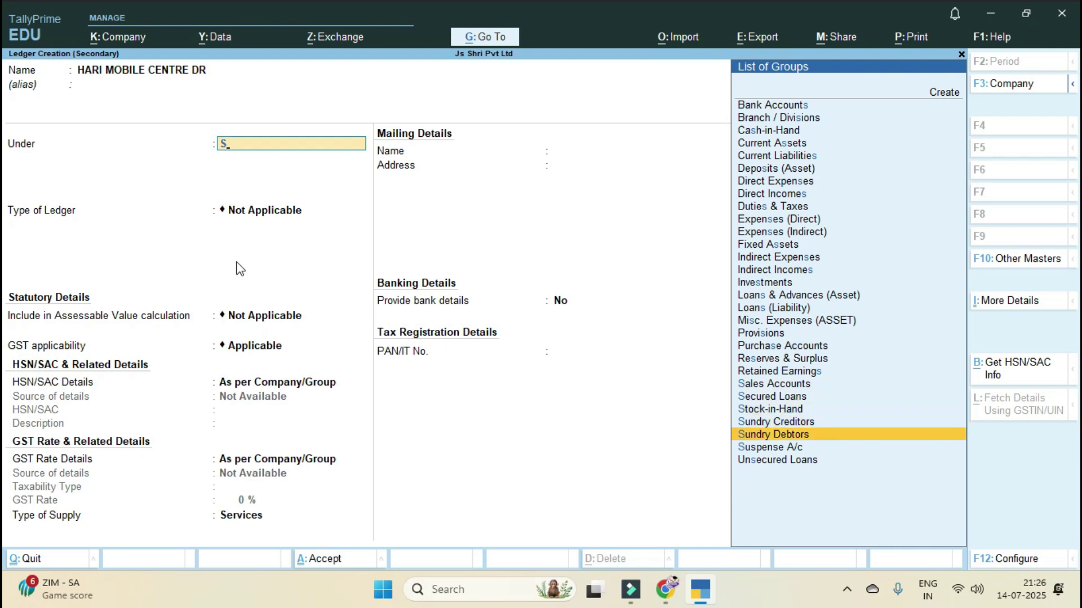
{"action": "key", "text": "Return"}
Step: Keep the party ledger's default credit, Uttar Pradesh mailing and Regular tax registration details, and save the ledger
{"action": "key", "text": "Return"}
{"action": "key", "text": "Return"}
{"action": "key", "text": "Return"}
{"action": "key", "text": "Return"}
{"action": "key", "text": "Return"}
{"action": "key", "text": "Return"}
{"action": "key", "text": "Return"}
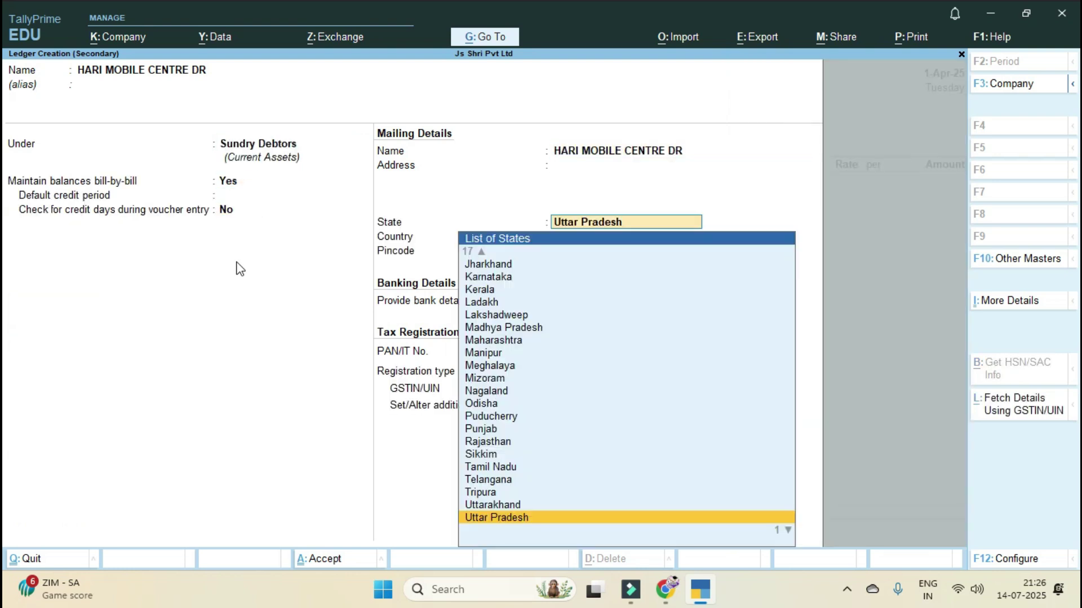
{"action": "key", "text": "Return"}
{"action": "key", "text": "Return"}
{"action": "key", "text": "Return"}
{"action": "key", "text": "Return"}
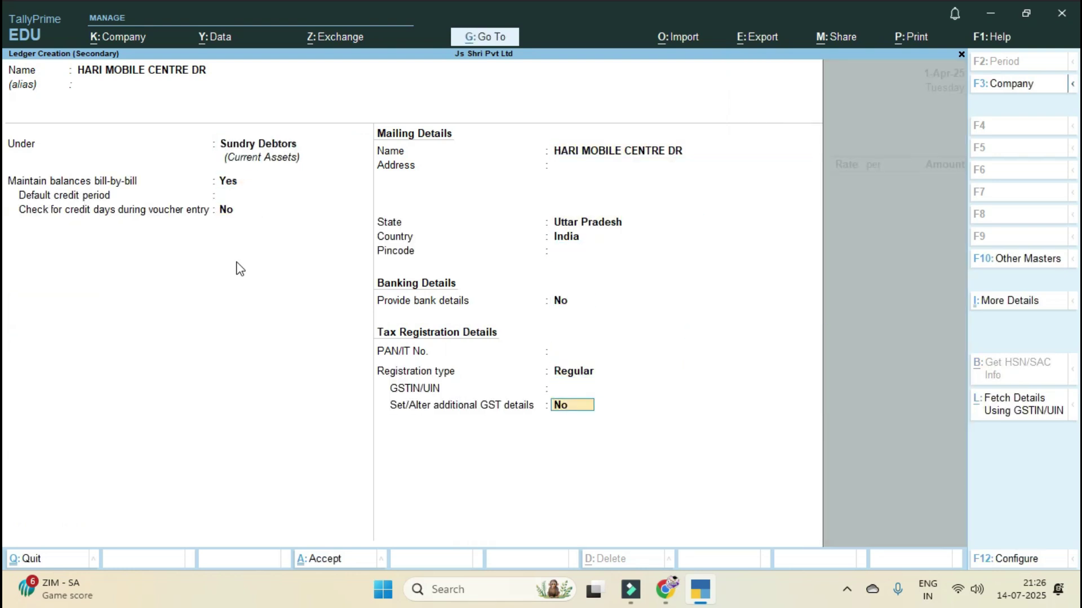
{"action": "key", "text": "Return"}
{"action": "key", "text": "Return"}
Step: Leave all dispatch details of the sales voucher blank
{"action": "key", "text": "Return"}
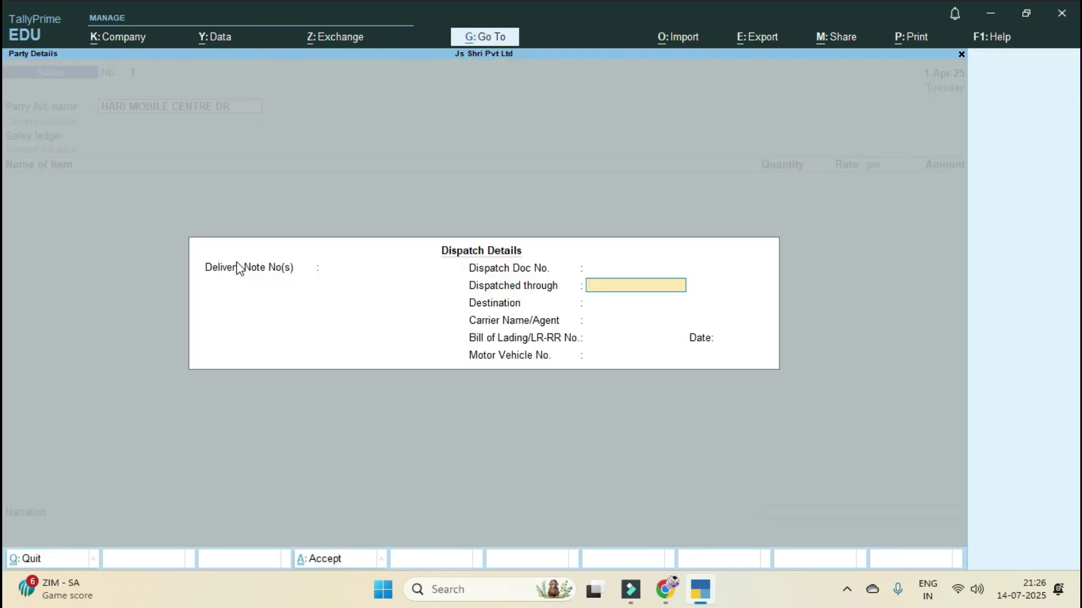
{"action": "key", "text": "Return"}
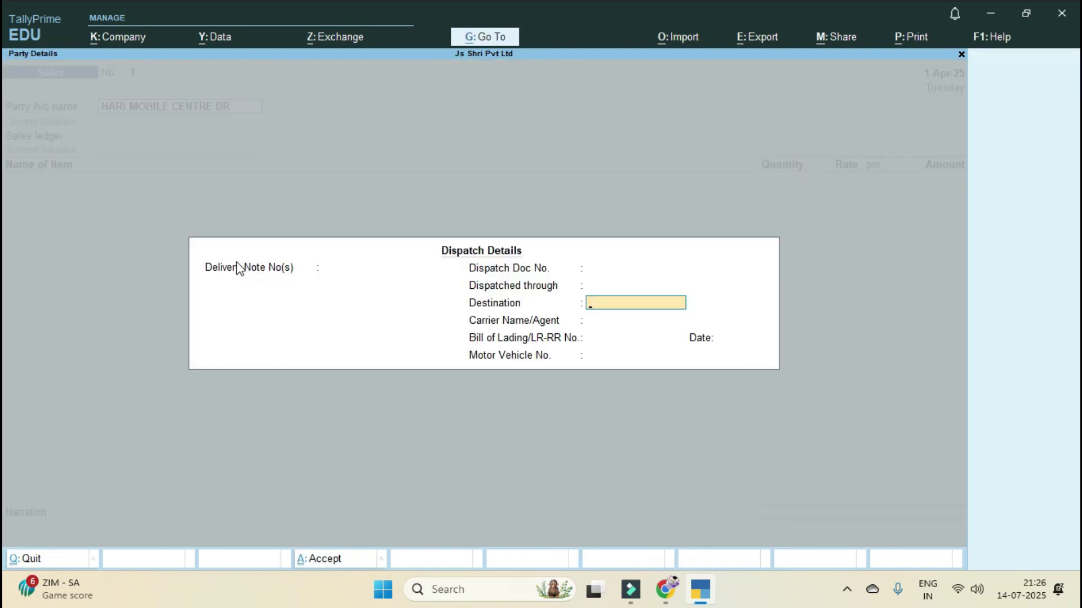
{"action": "key", "text": "Return"}
{"action": "key", "text": "Return"}
{"action": "key", "text": "Return"}
{"action": "key", "text": "Return"}
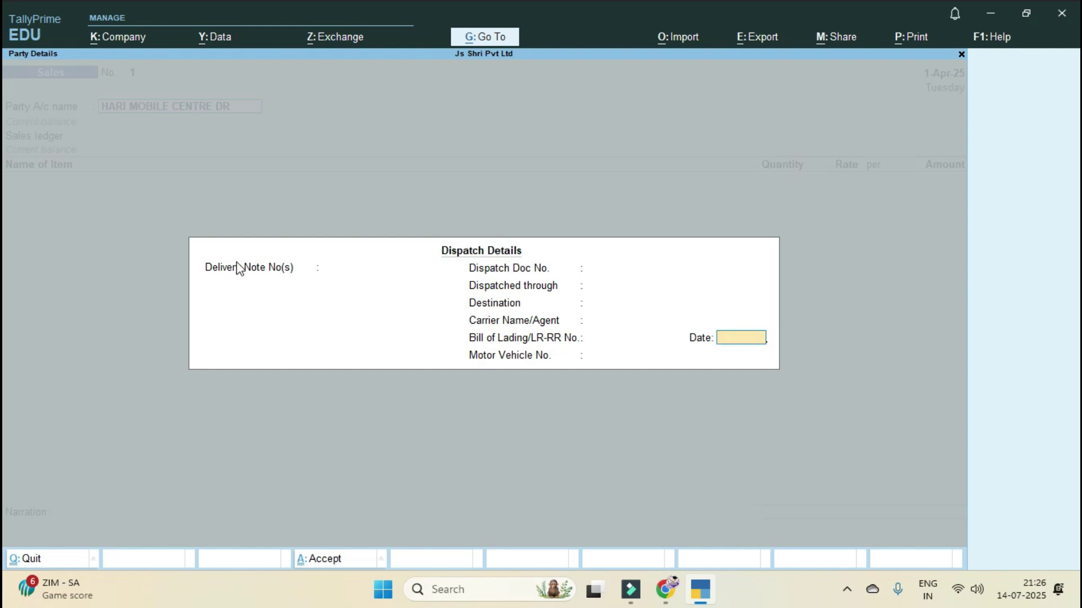
{"action": "key", "text": "Return"}
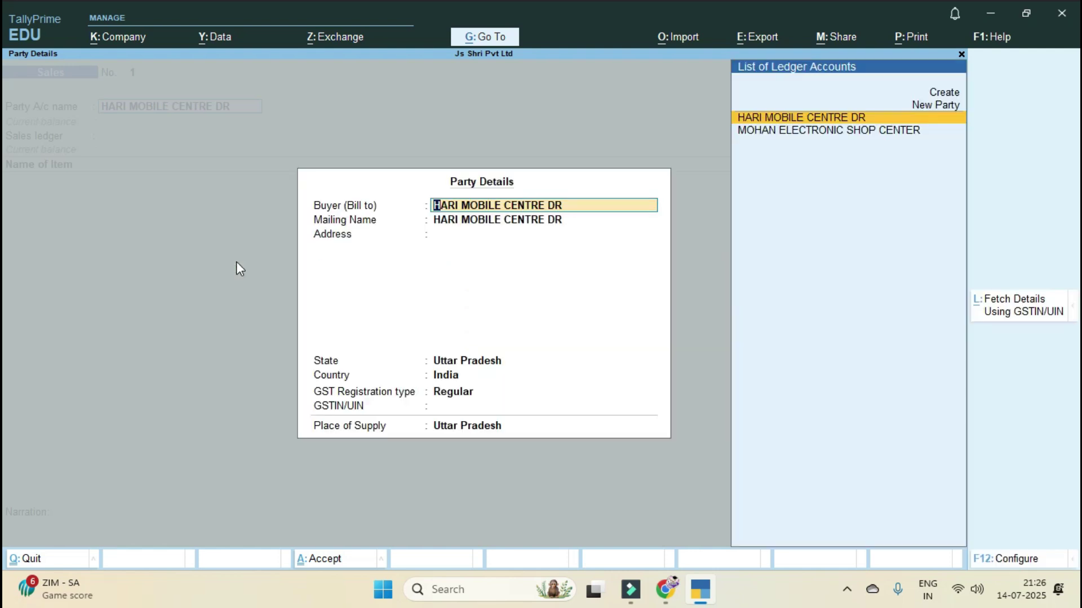
Step: Accept the party details with HARI MOBILE CENTRE DR as buyer and Uttar Pradesh as place of supply
{"action": "key", "text": "Return"}
{"action": "key", "text": "Return"}
{"action": "key", "text": "Return"}
{"action": "key", "text": "Return"}
{"action": "key", "text": "Return"}
{"action": "key", "text": "Return"}
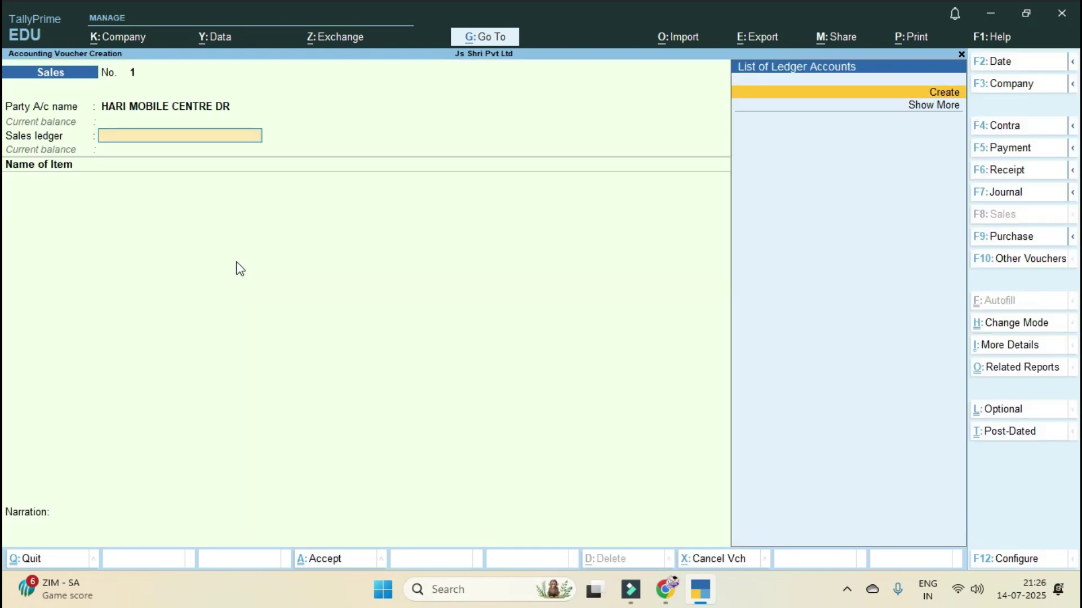
Step: Create a sales ledger named SALES A/c under the Sales Accounts group
{"action": "key", "text": "alt+c"}
{"action": "type", "text": "S"}
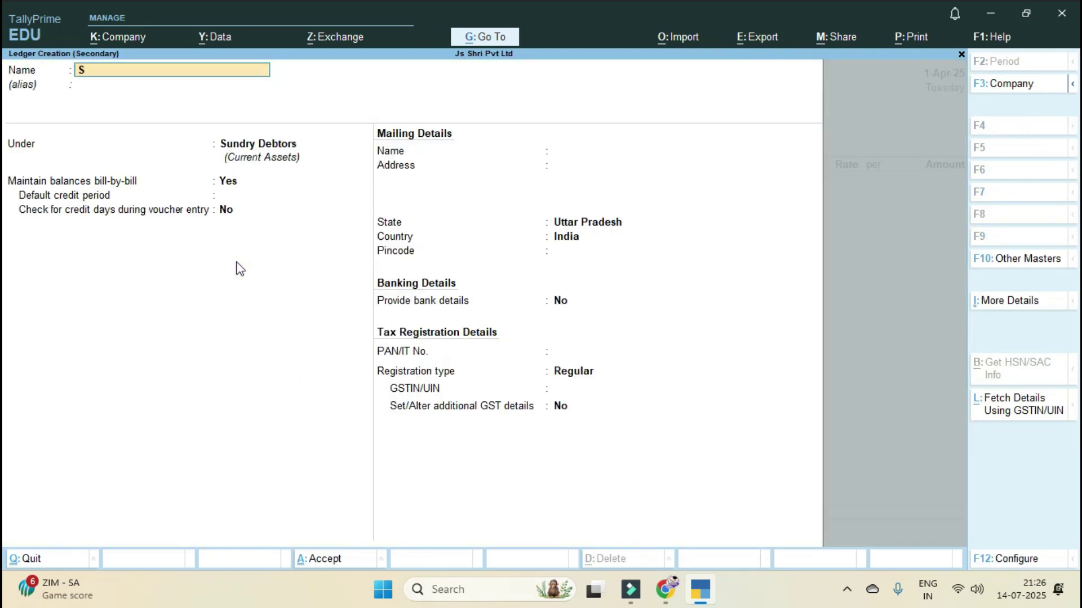
{"action": "type", "text": "ALES A/c"}
{"action": "key", "text": "Return"}
{"action": "key", "text": "Return"}
{"action": "type", "text": "S"}
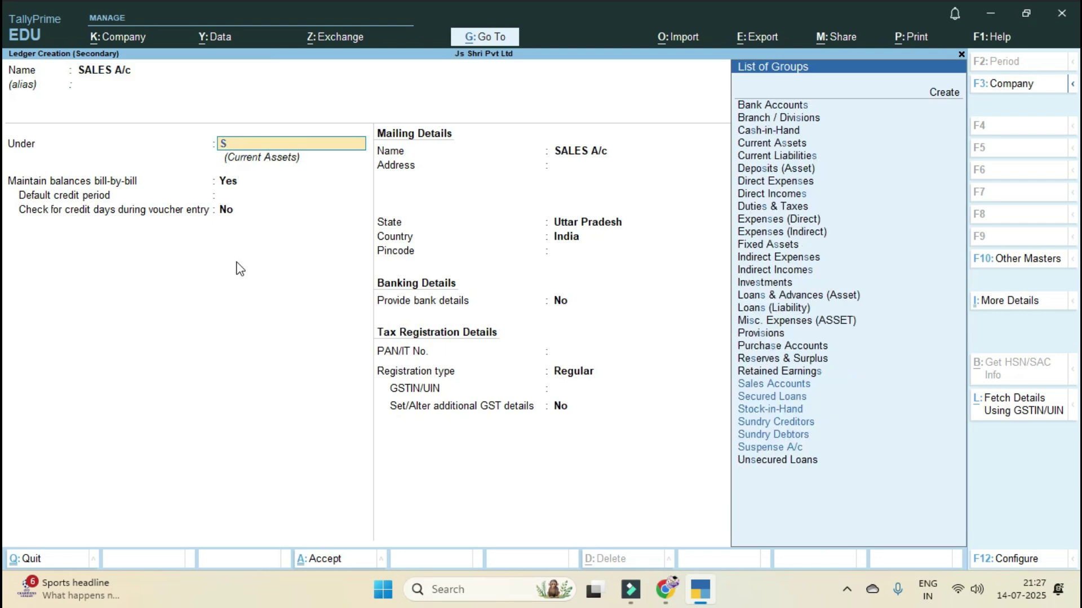
{"action": "key", "text": "Down"}
{"action": "key", "text": "Up"}
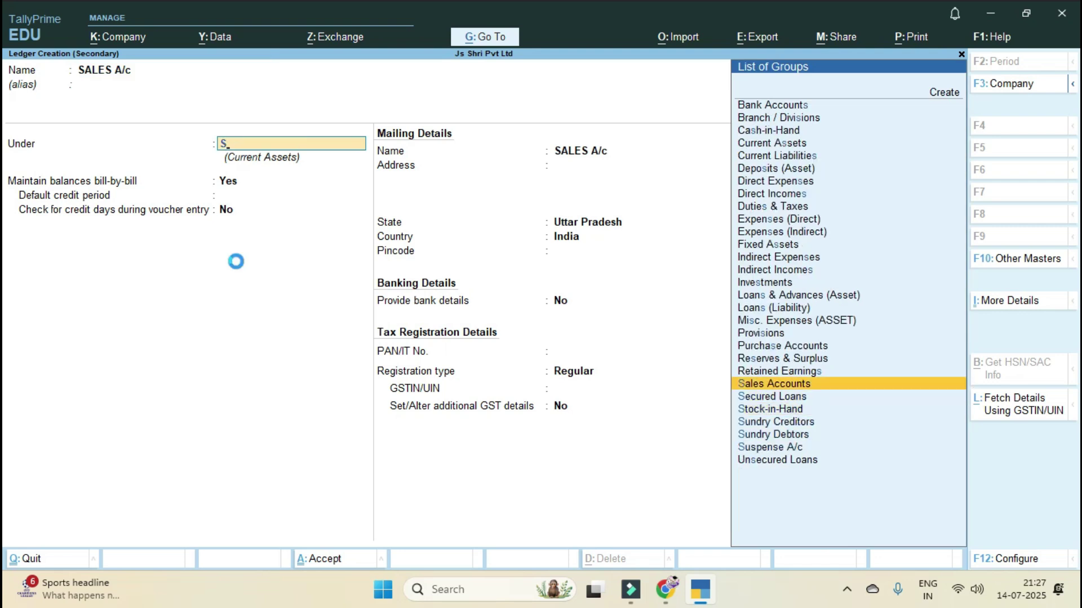
{"action": "key", "text": "Return"}
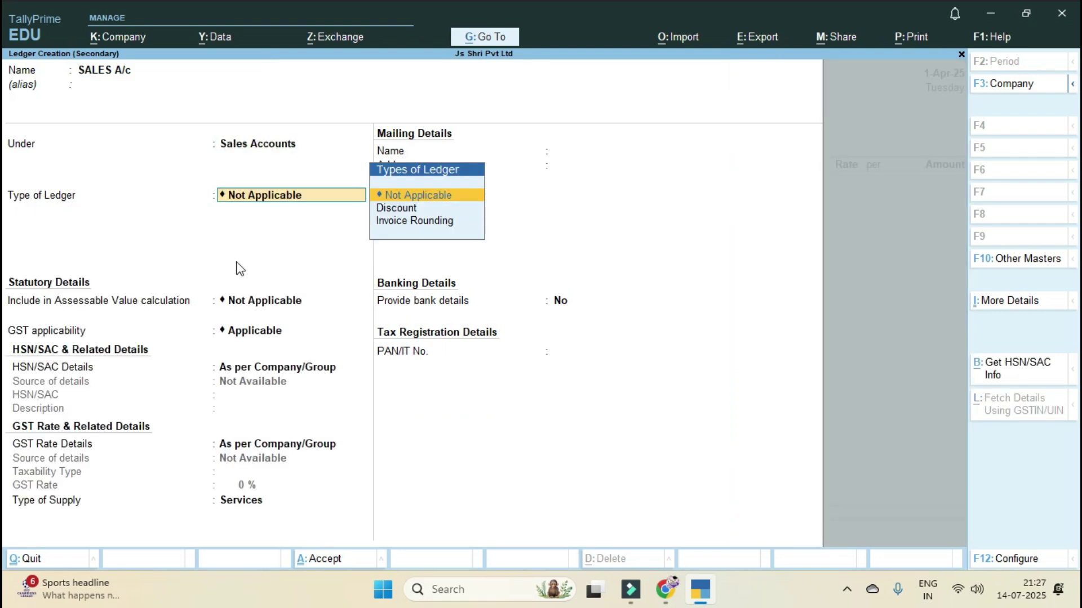
Step: Keep the default ledger type and GST settings of SALES A/c and save it as the voucher's sales ledger
{"action": "key", "text": "Return"}
{"action": "key", "text": "Return"}
{"action": "key", "text": "Return"}
{"action": "key", "text": "Return"}
{"action": "key", "text": "Return"}
{"action": "key", "text": "Return"}
{"action": "key", "text": "Return"}
Step: Add the stock item FAN to the sales voucher with a quantity of 2 NOS at a rate of 1,800
{"action": "type", "text": "S"}
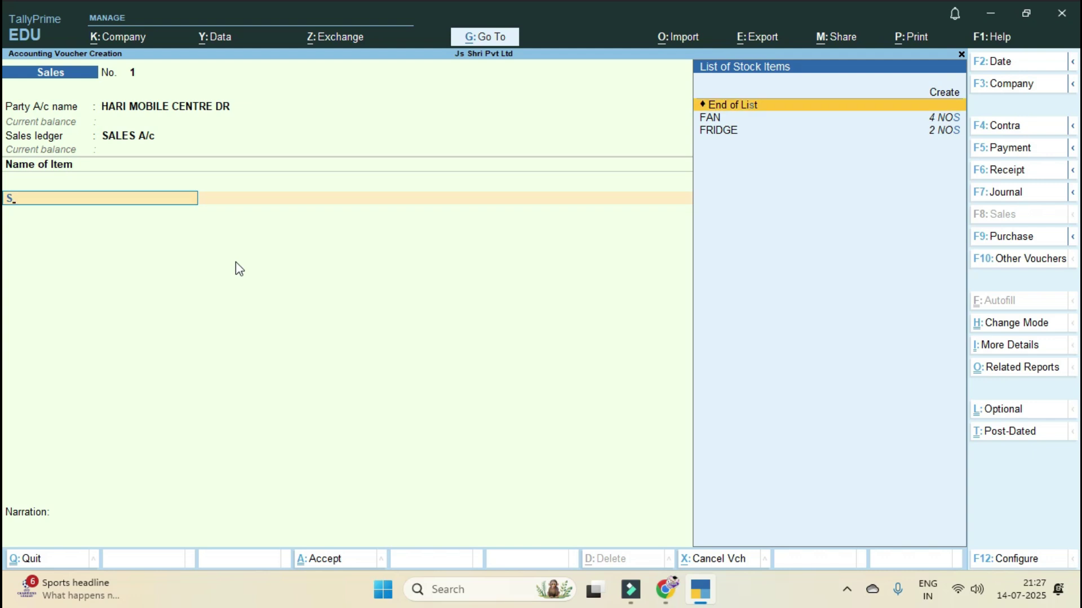
{"action": "key", "text": "Down"}
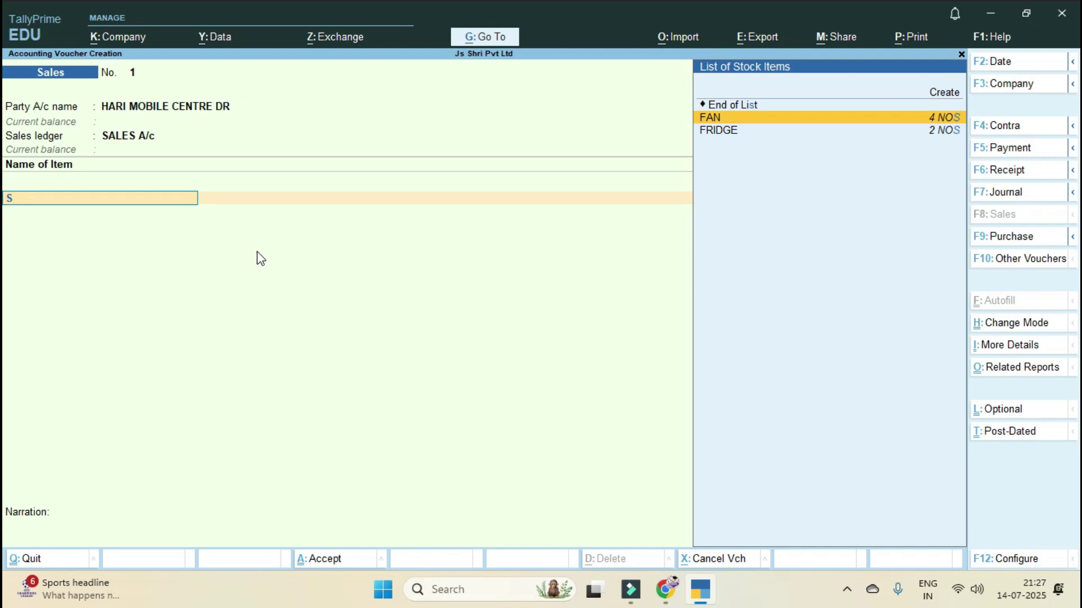
{"action": "key", "text": "Return"}
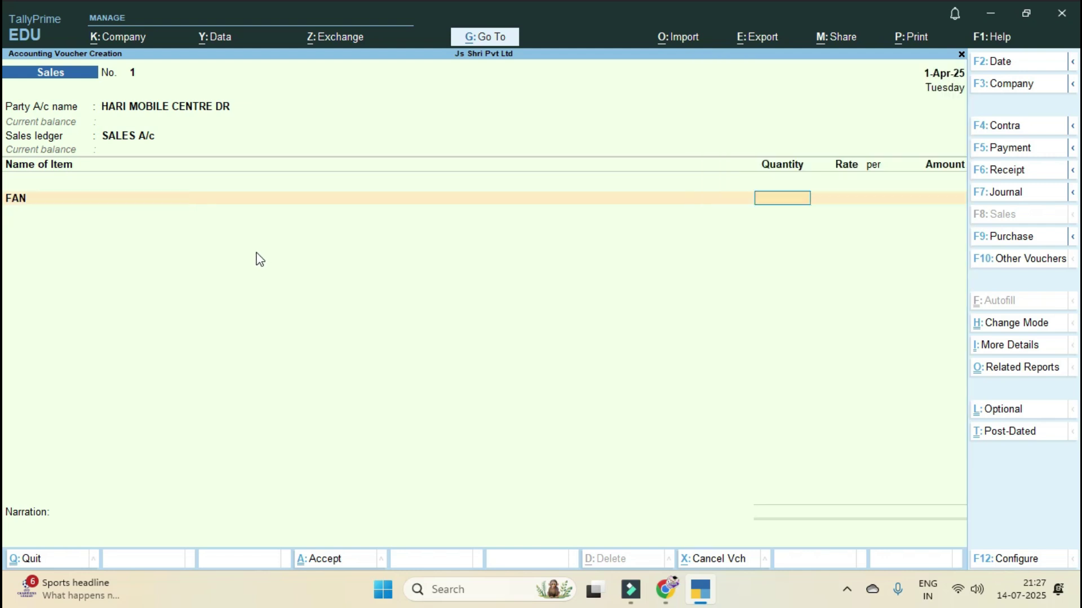
{"action": "type", "text": "2"}
{"action": "key", "text": "Return"}
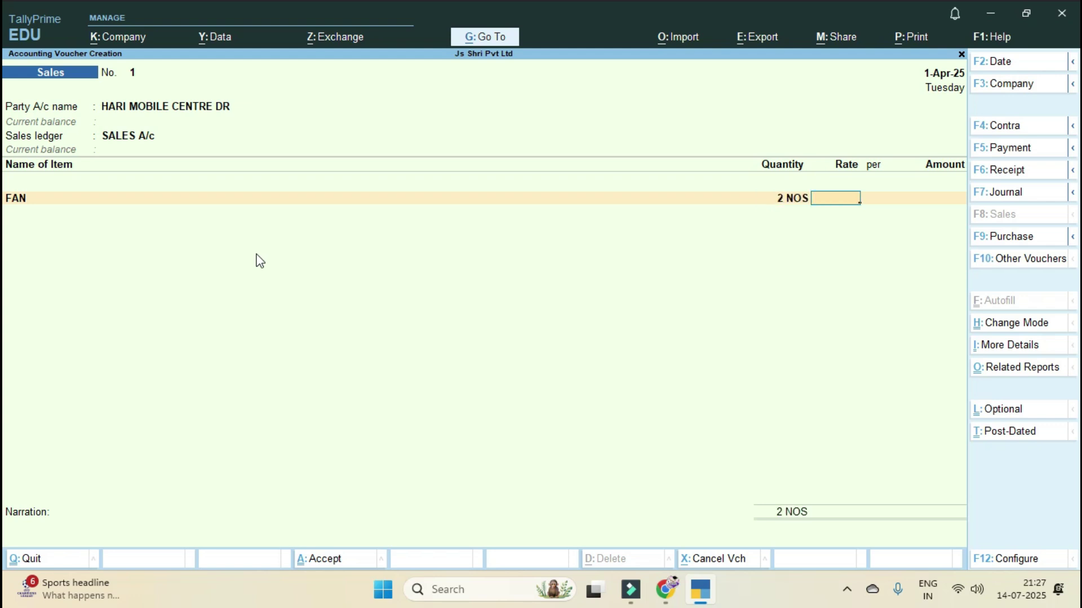
{"action": "type", "text": "1"}
{"action": "type", "text": "800"}
{"action": "key", "text": "Return"}
{"action": "key", "text": "Return"}
{"action": "key", "text": "Return"}
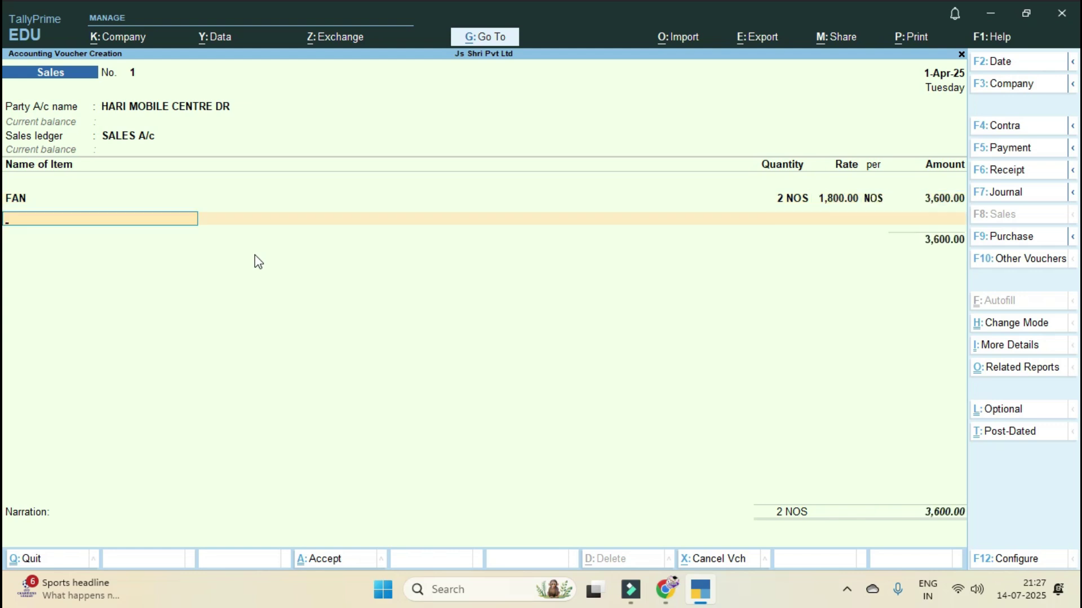
Step: Add the stock item FRIDGE to the sales voucher with a quantity of 1 NOS at a rate of 32,000
{"action": "type", "text": "FRIDGE"}
{"action": "key", "text": "Return"}
{"action": "type", "text": "1"}
{"action": "key", "text": "Return"}
{"action": "type", "text": "32000"}
{"action": "key", "text": "Return"}
{"action": "key", "text": "Return"}
{"action": "key", "text": "Return"}
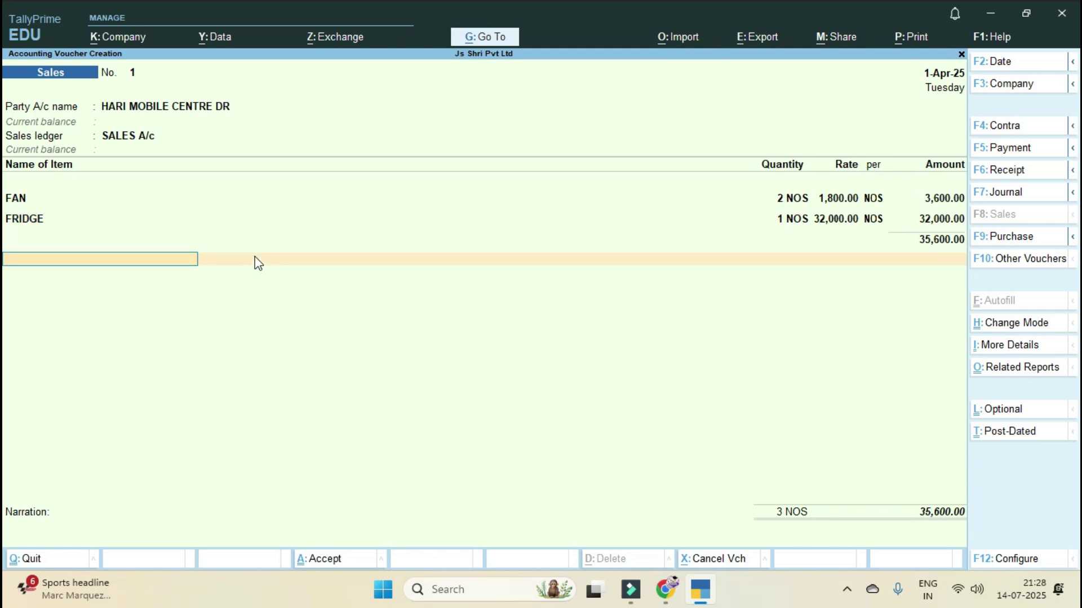
Step: End the item list, record the bill as a New Ref and accept the sales voucher without a narration
{"action": "key", "text": "Return"}
{"action": "key", "text": "Return"}
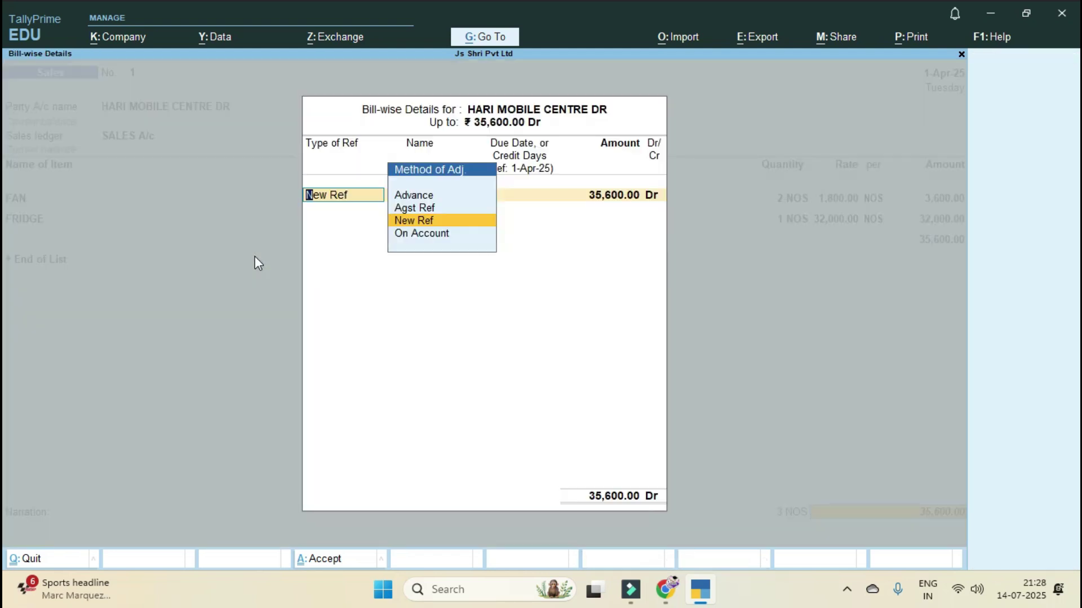
{"action": "key", "text": "Return"}
{"action": "key", "text": "Return"}
{"action": "key", "text": "Return"}
{"action": "key", "text": "Return"}
{"action": "key", "text": "Return"}
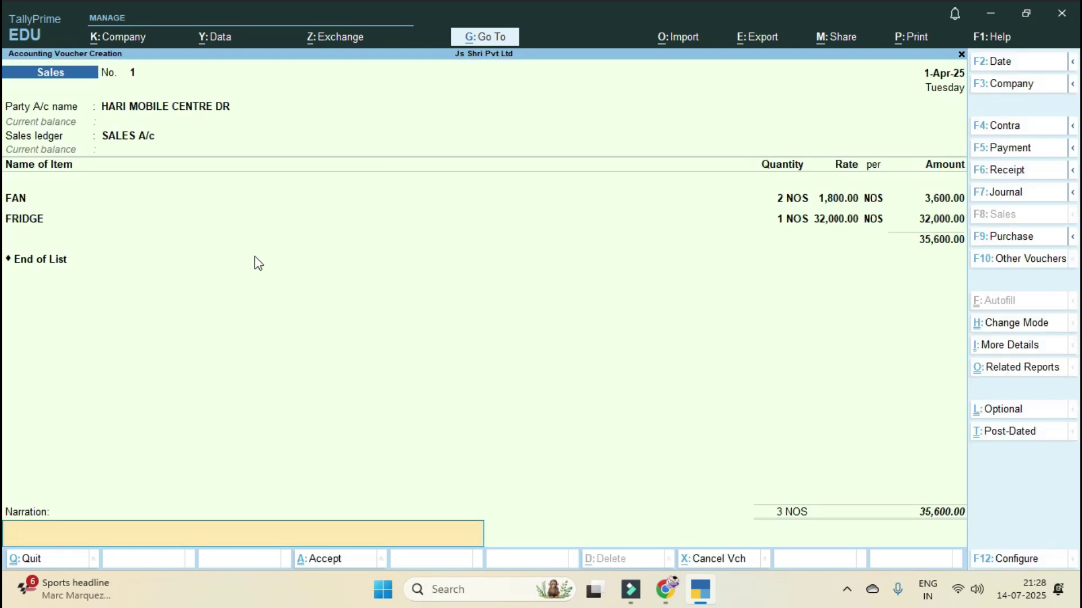
{"action": "key", "text": "Return"}
{"action": "key", "text": "y"}
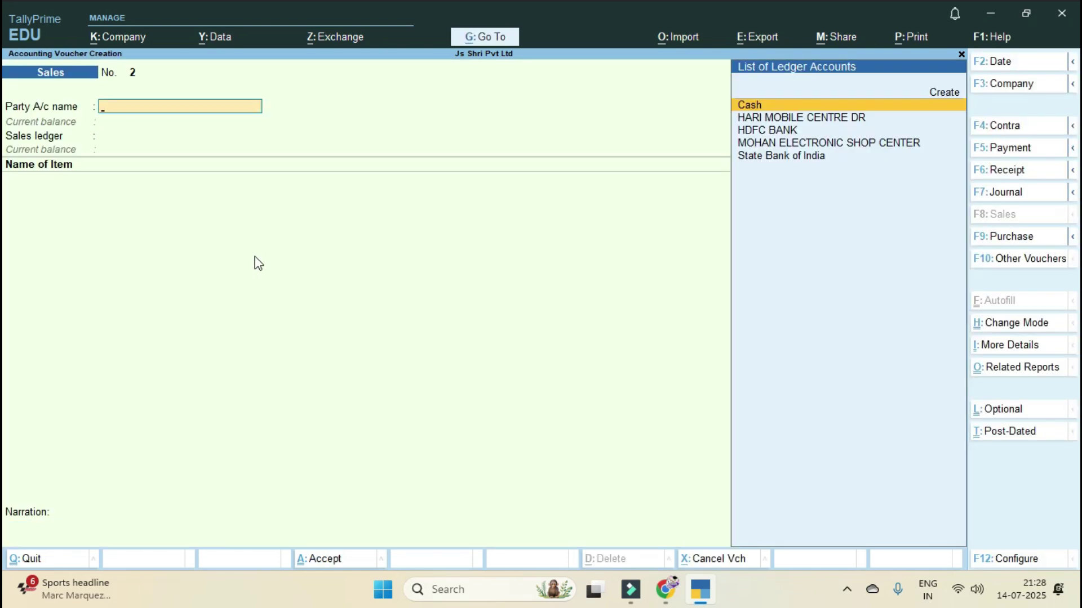
Step: Leave voucher entry and examine the sales and purchase entries in the Day Book
{"action": "key", "text": "Escape"}
{"action": "key", "text": "y"}
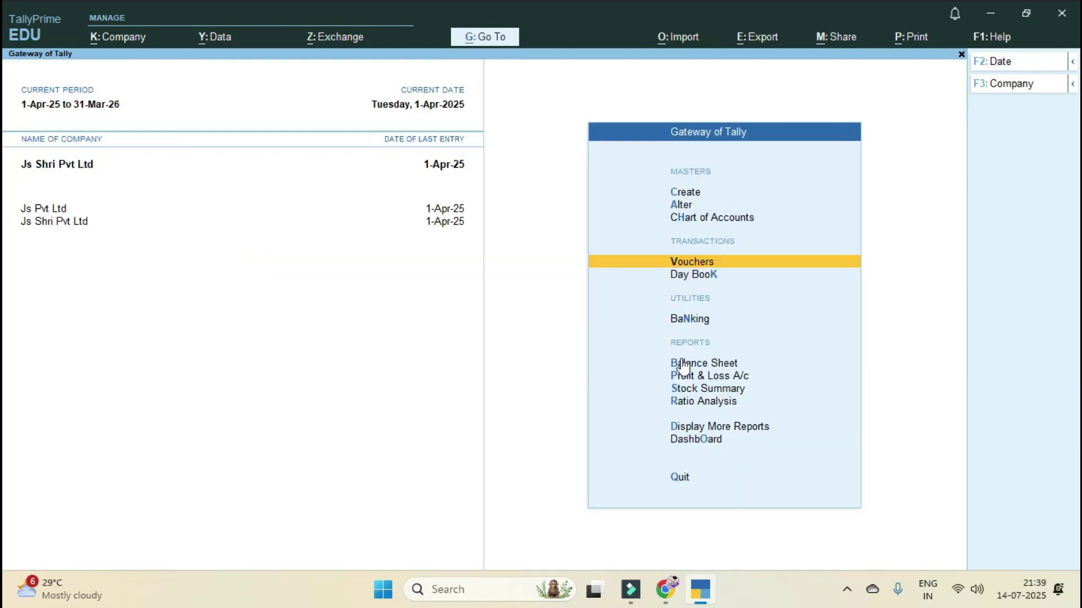
{"action": "key", "text": "Down"}
{"action": "key", "text": "Return"}
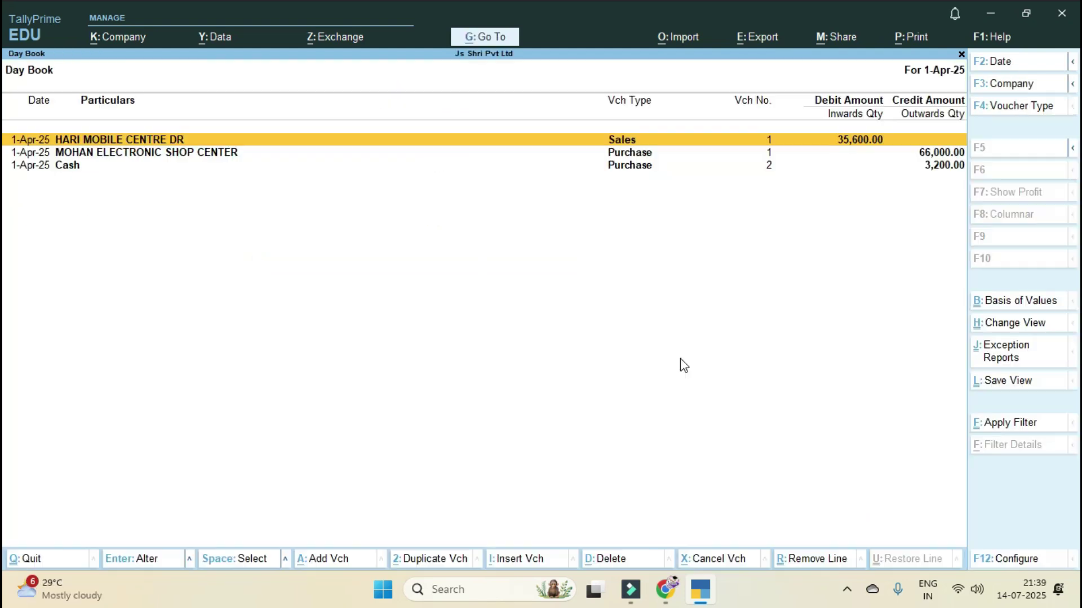
{"action": "key", "text": "Down"}
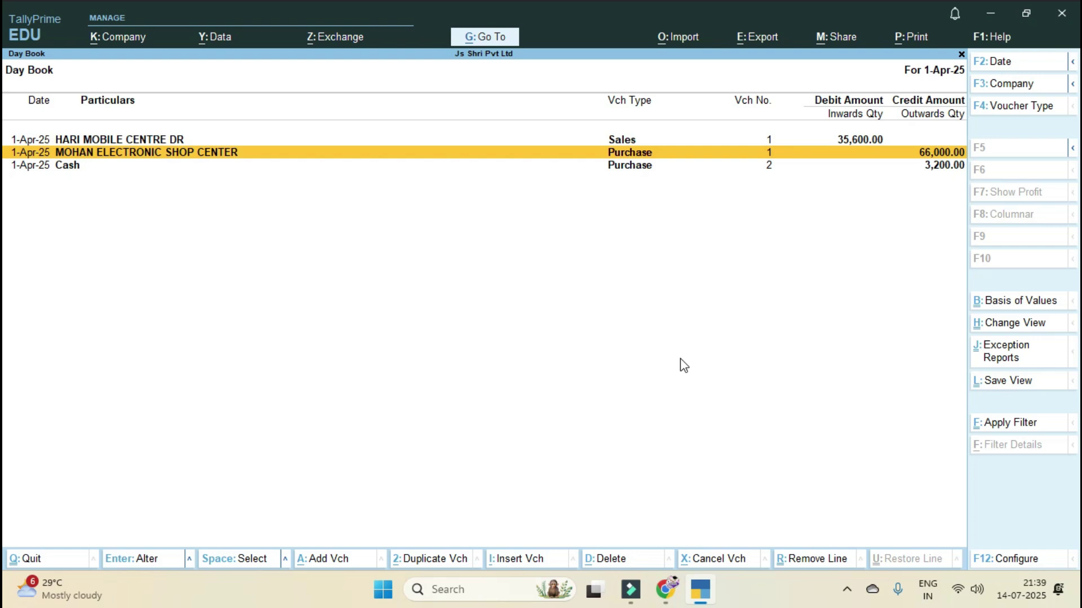
{"action": "key", "text": "Down"}
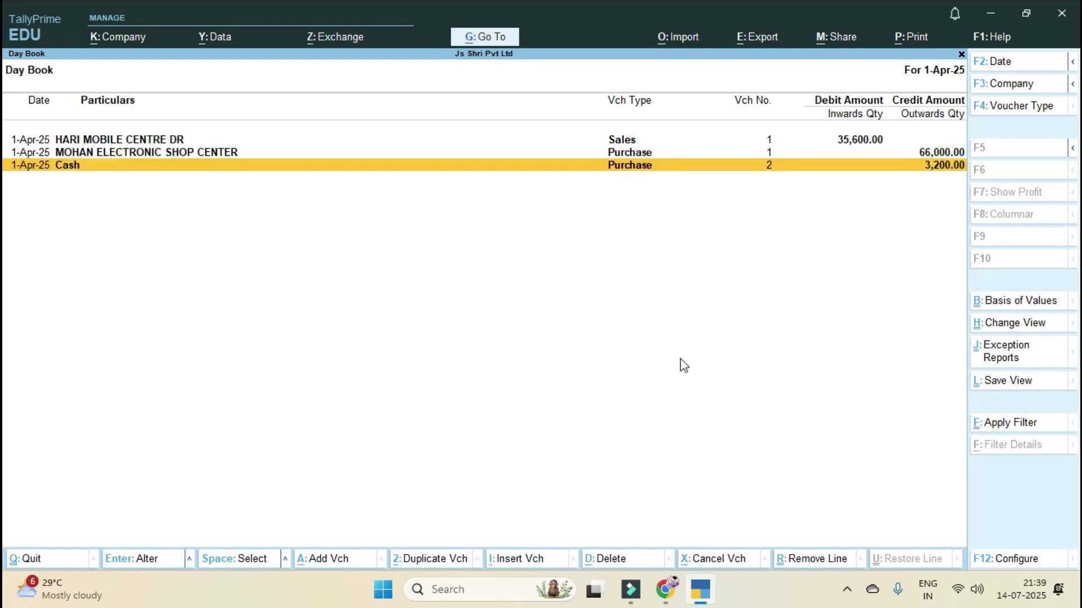
{"action": "key", "text": "Up"}
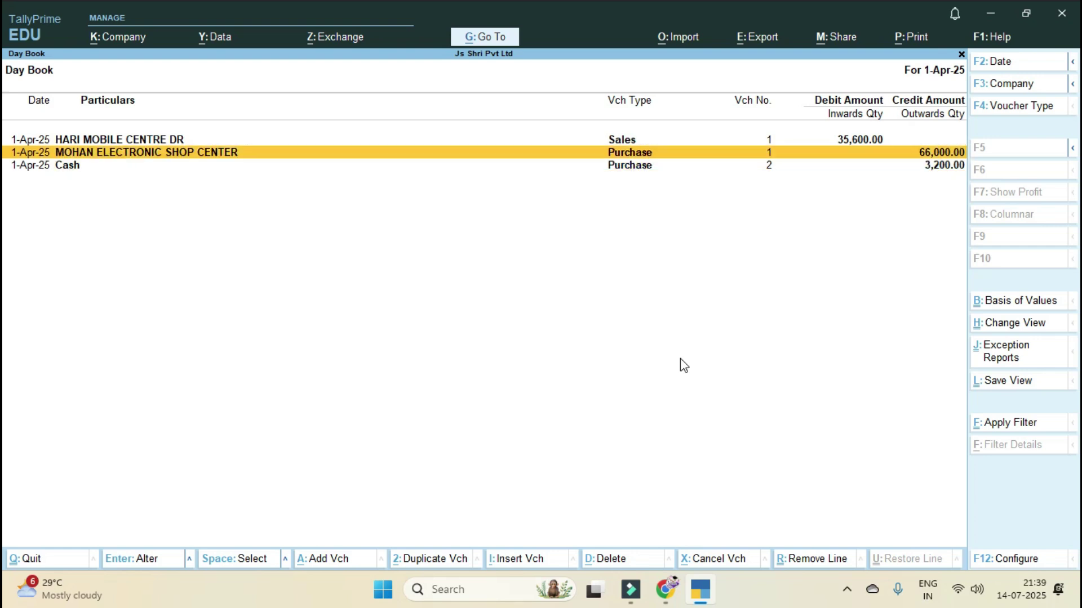
{"action": "key", "text": "Up"}
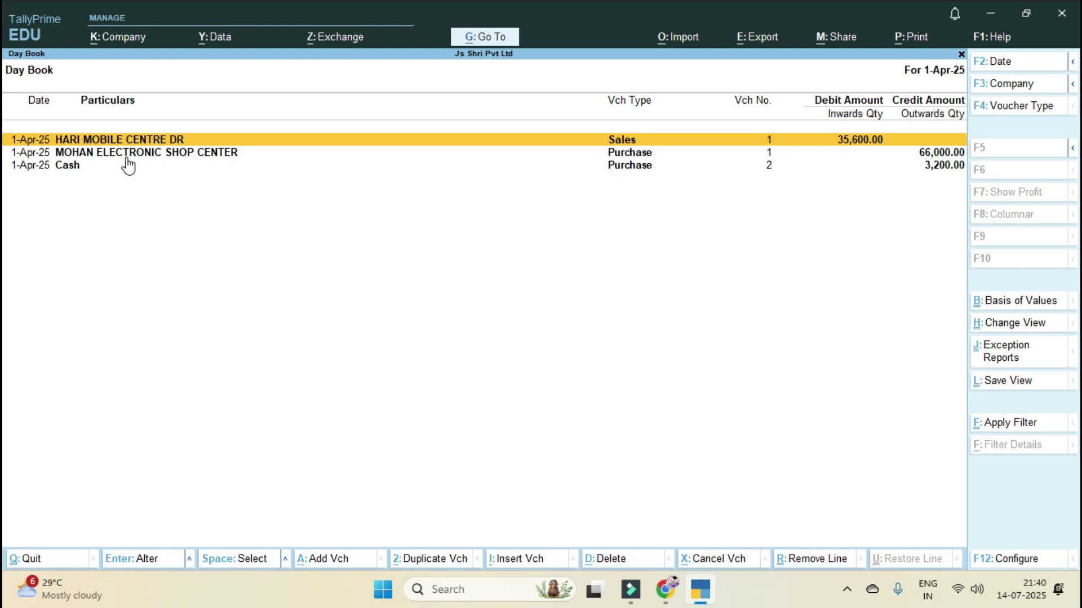
Step: Start a receipt voucher and credit HARI MOBILE CENTRE DR with 35,600
{"action": "key", "text": "Escape"}
{"action": "key", "text": "Up"}
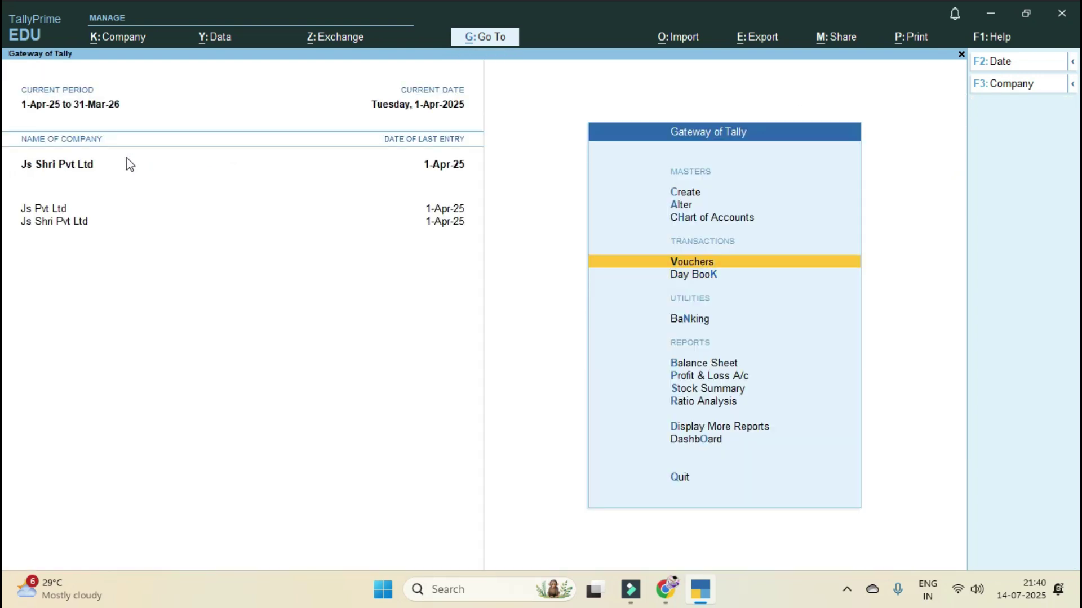
{"action": "key", "text": "Return"}
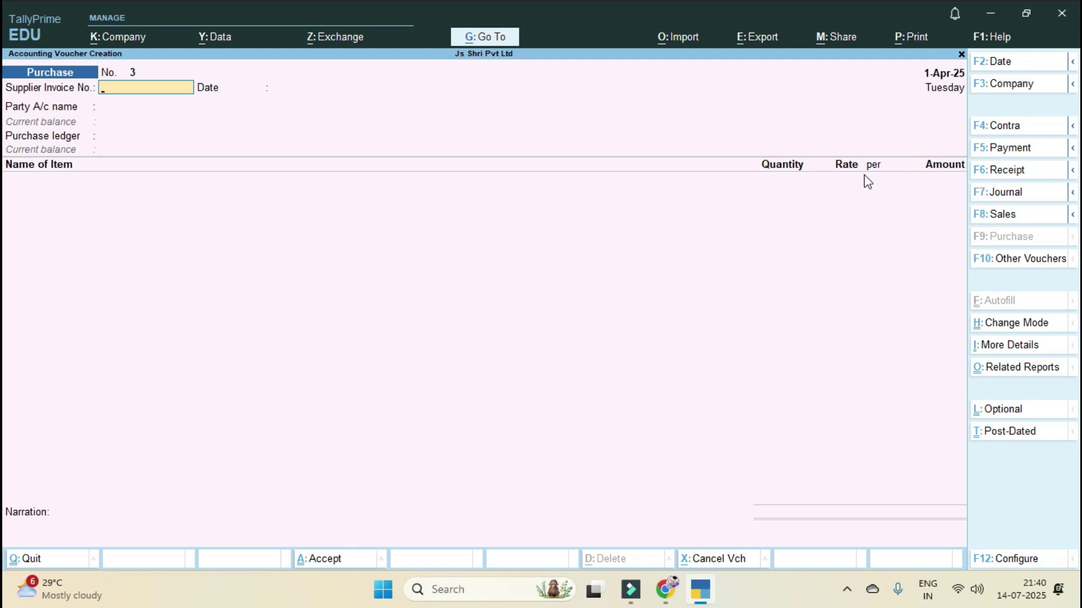
{"action": "left_click", "coordinate": [994, 172]}
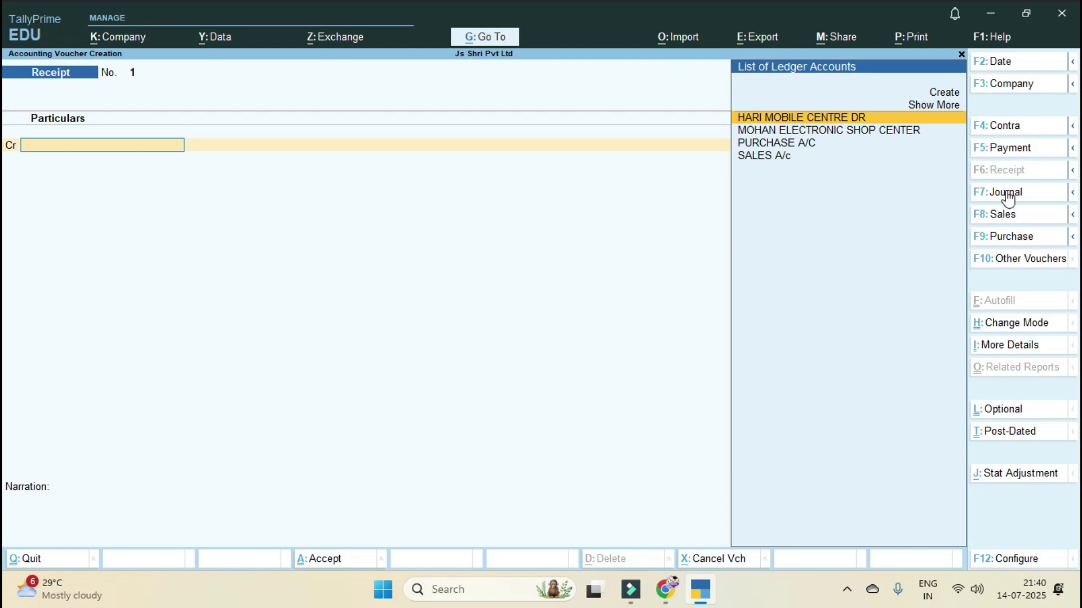
{"action": "key", "text": "Down"}
{"action": "key", "text": "Up"}
{"action": "key", "text": "Return"}
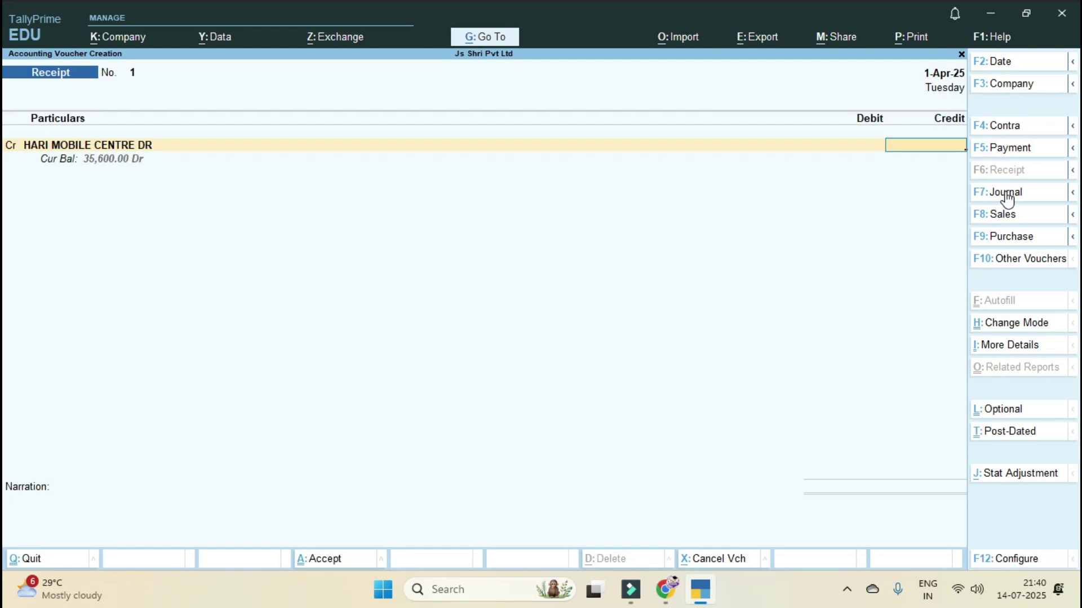
{"action": "type", "text": "35600"}
{"action": "key", "text": "Return"}
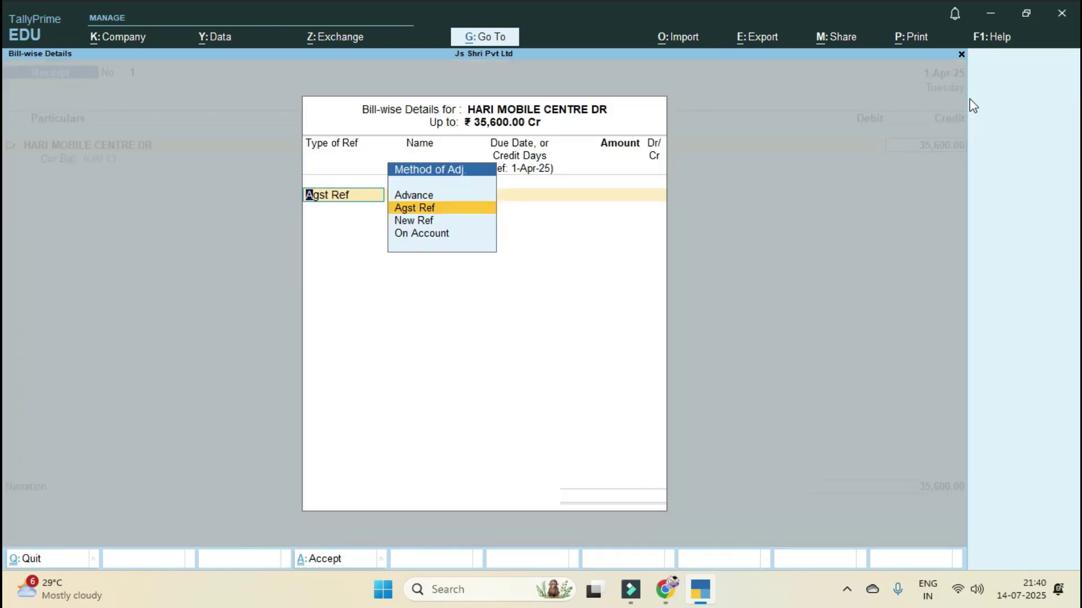
Step: Allocate the full receipt amount as Agst Ref to pending bill 1 and finish the bill-wise details
{"action": "key", "text": "Return"}
{"action": "key", "text": "Return"}
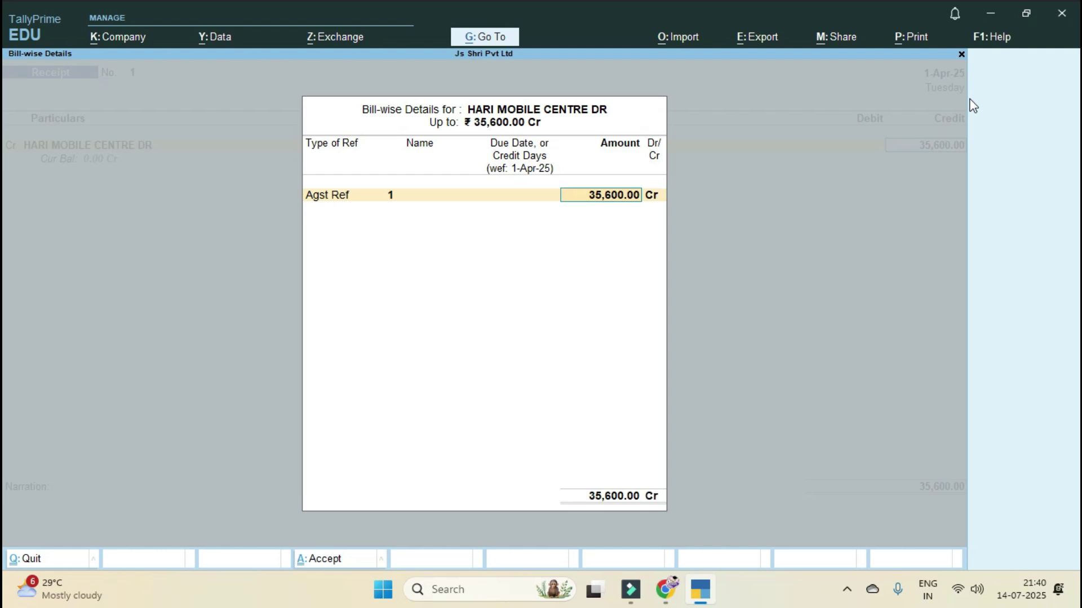
{"action": "key", "text": "Return"}
{"action": "key", "text": "Return"}
{"action": "key", "text": "Return"}
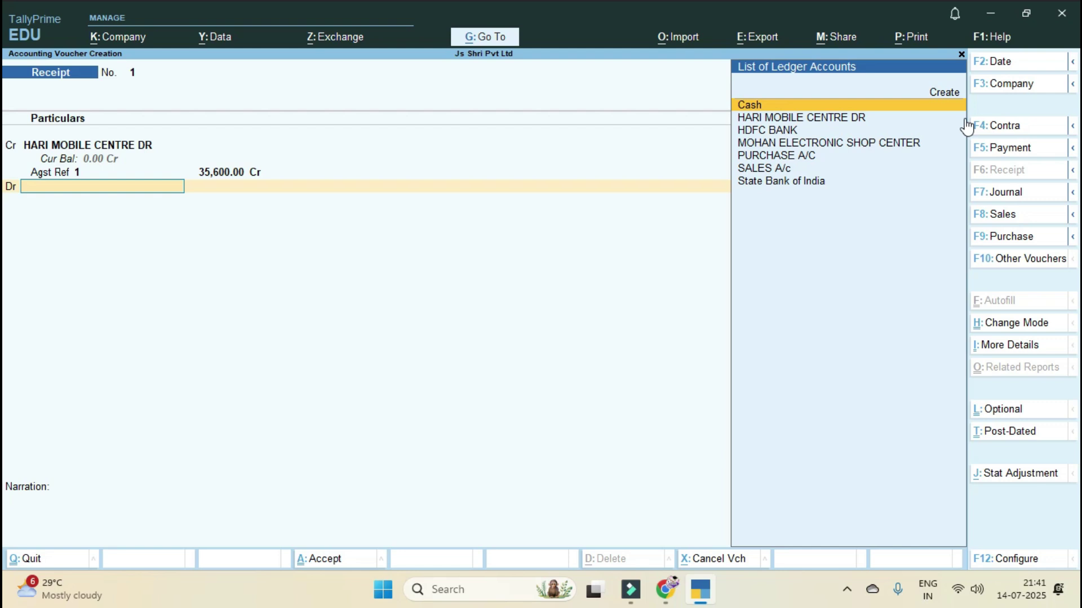
Step: Debit the receipt to Cash for 35,600 and accept the voucher without a narration
{"action": "key", "text": "Down"}
{"action": "key", "text": "Down"}
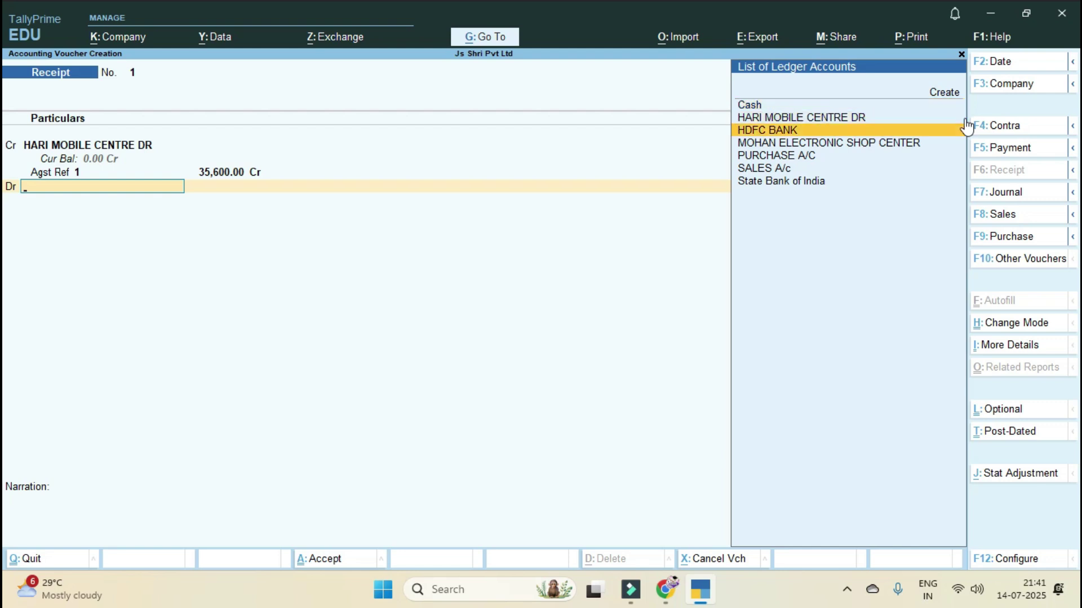
{"action": "key", "text": "Up"}
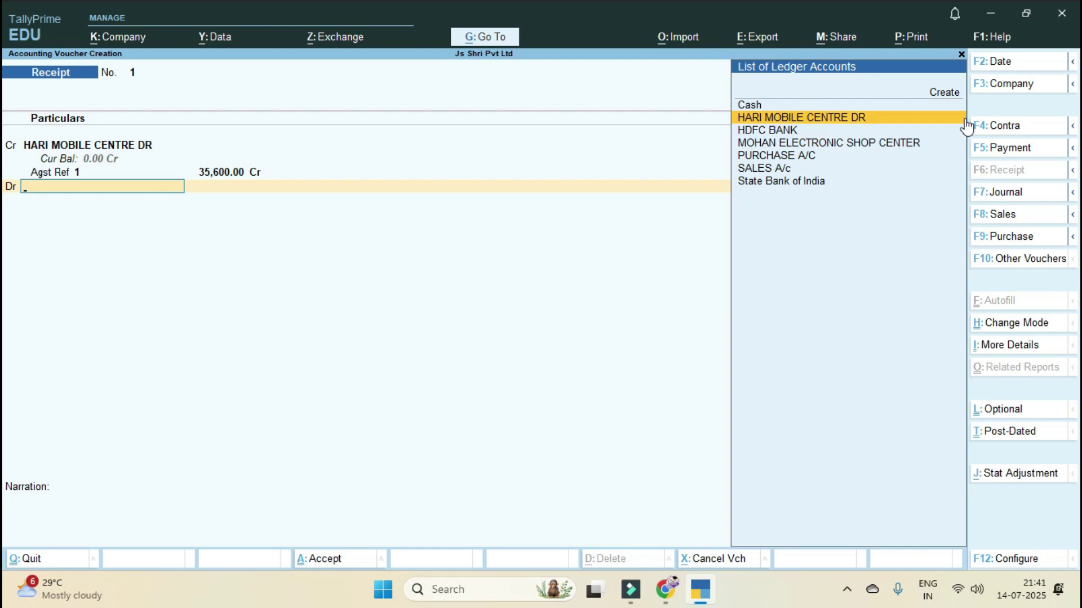
{"action": "key", "text": "Up"}
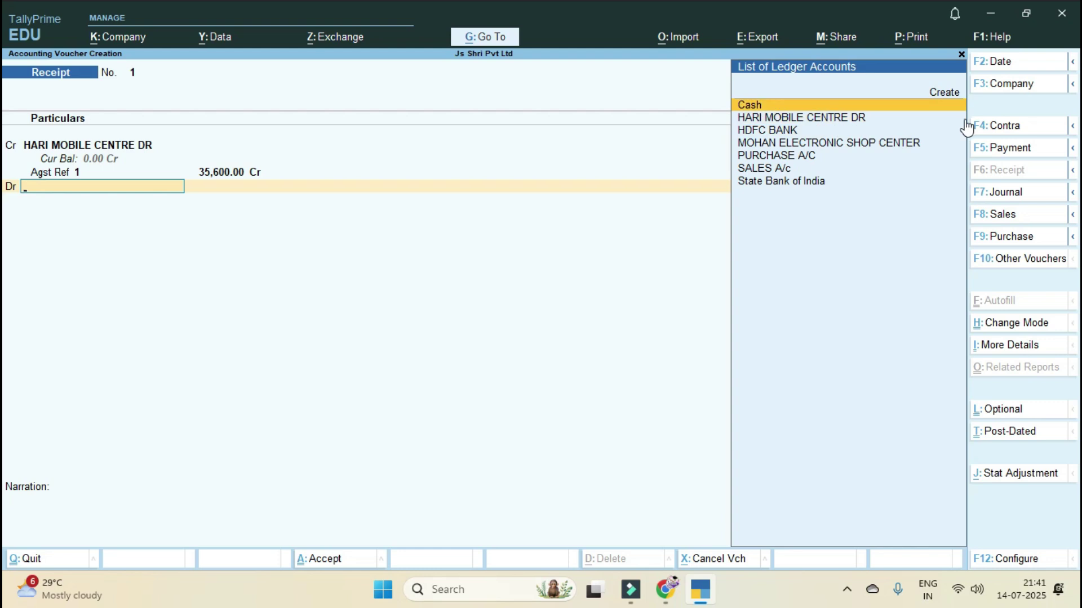
{"action": "key", "text": "Return"}
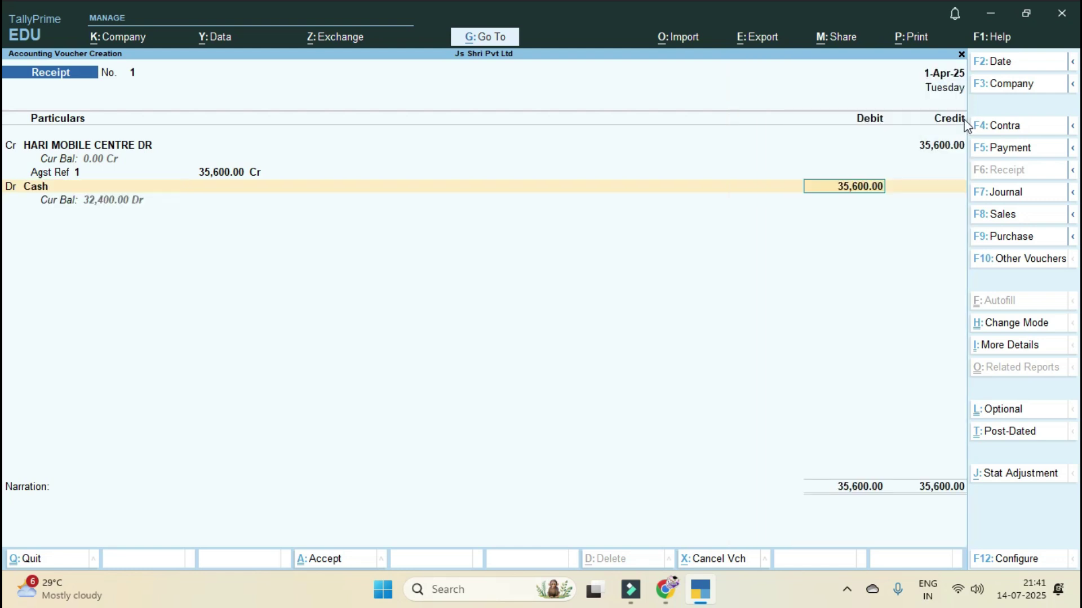
{"action": "key", "text": "Return"}
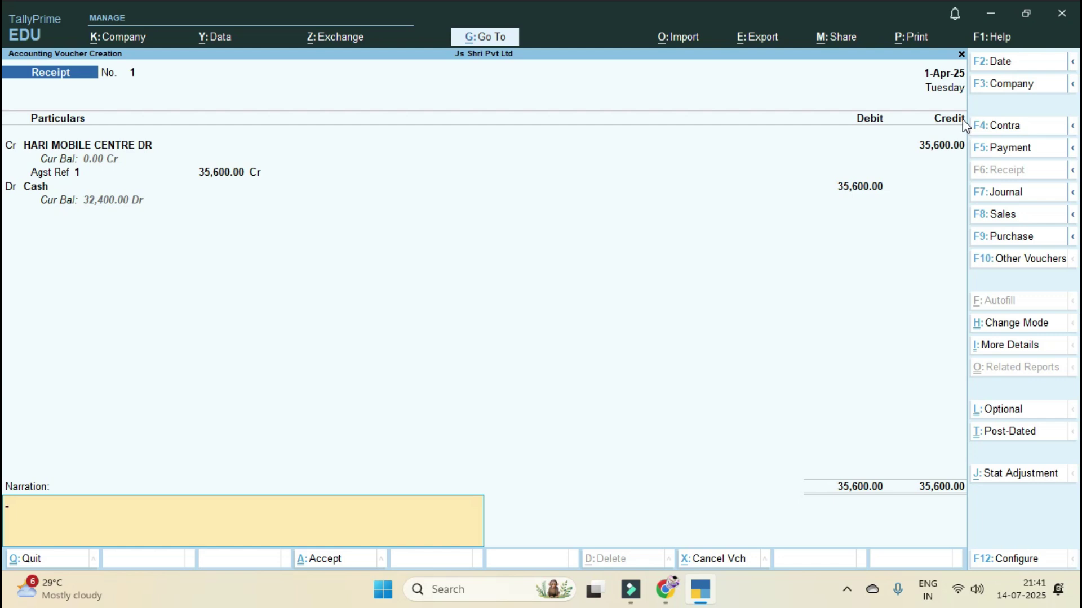
{"action": "key", "text": "Return"}
{"action": "key", "text": "Return"}
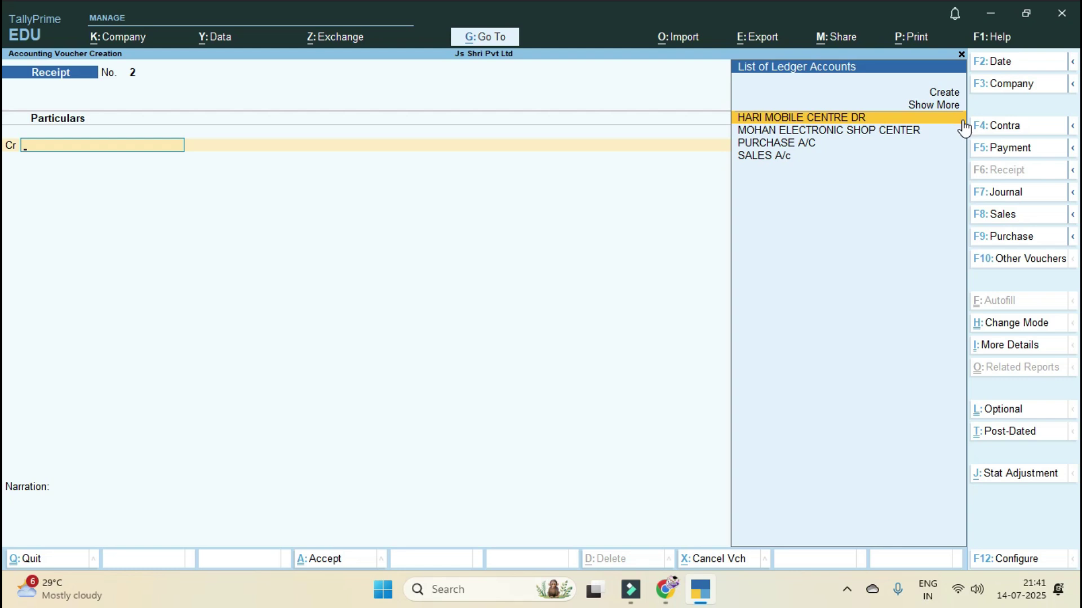
Step: Switch to a payment voucher and debit MOHAN ELECTRONIC SHOP CENTER with 66,000
{"action": "key", "text": "Down"}
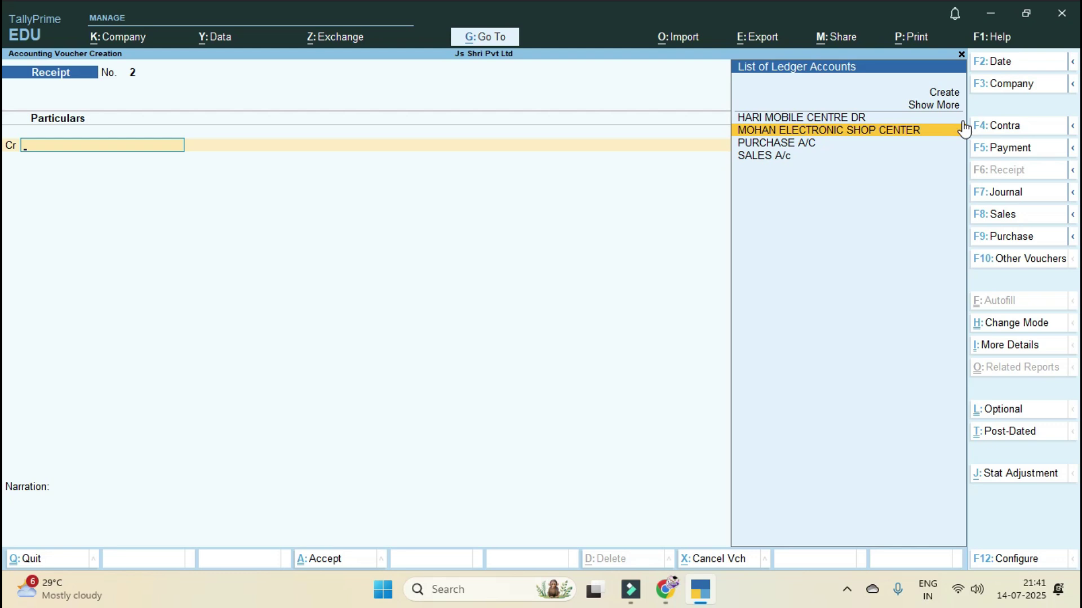
{"action": "left_click", "coordinate": [1015, 149]}
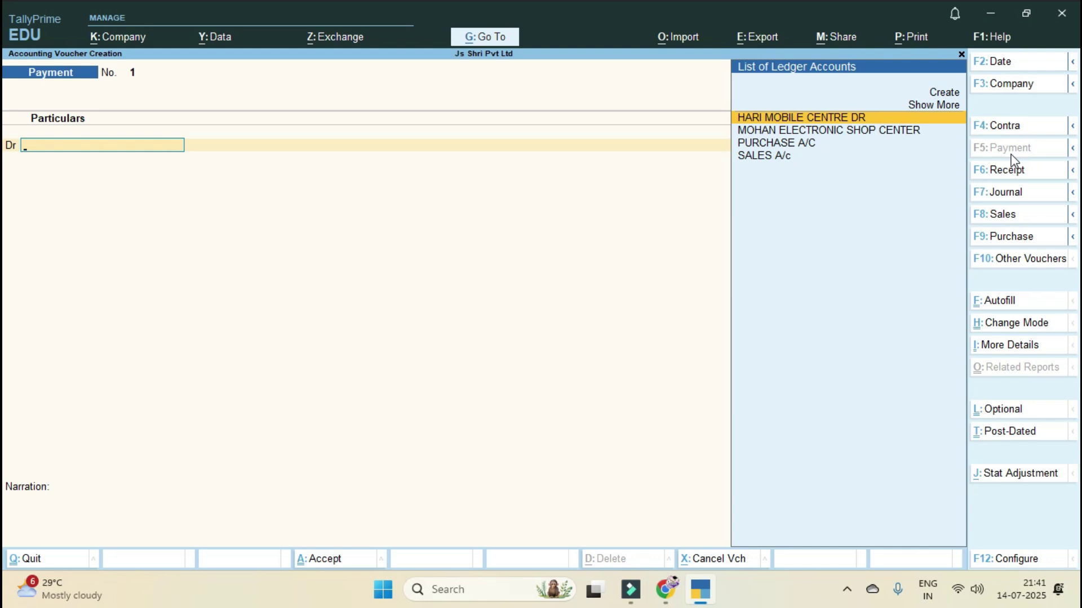
{"action": "key", "text": "Down"}
{"action": "key", "text": "Return"}
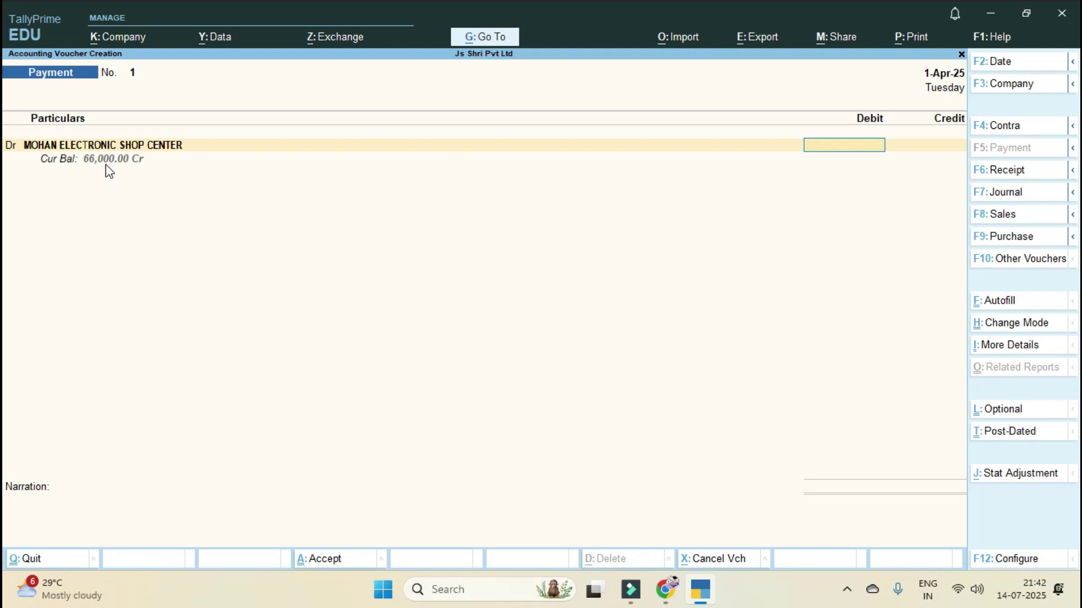
{"action": "type", "text": "66,000"}
{"action": "key", "text": "Return"}
Step: Allocate the payment as Agst Ref to pending bill 1234, credit Cash with 66,000 and accept the voucher without a narration
{"action": "key", "text": "Return"}
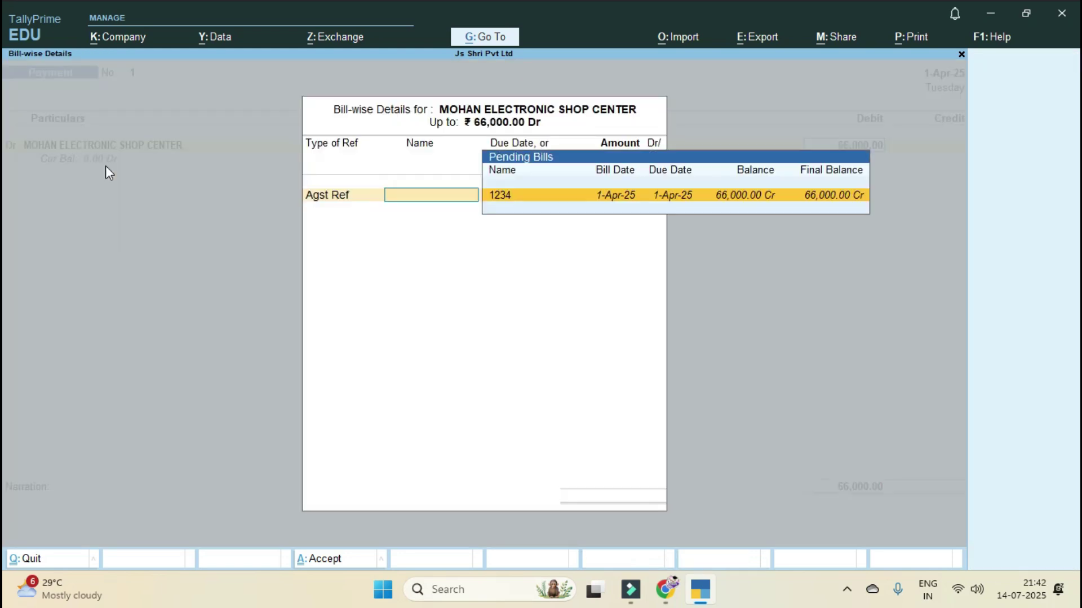
{"action": "key", "text": "Return"}
{"action": "key", "text": "Return"}
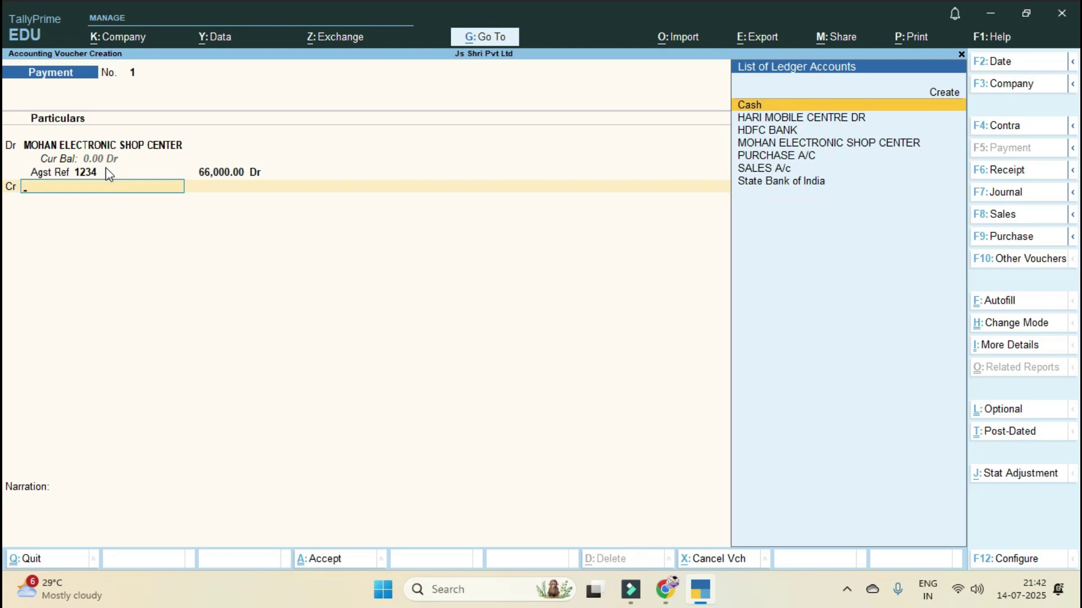
{"action": "key", "text": "Return"}
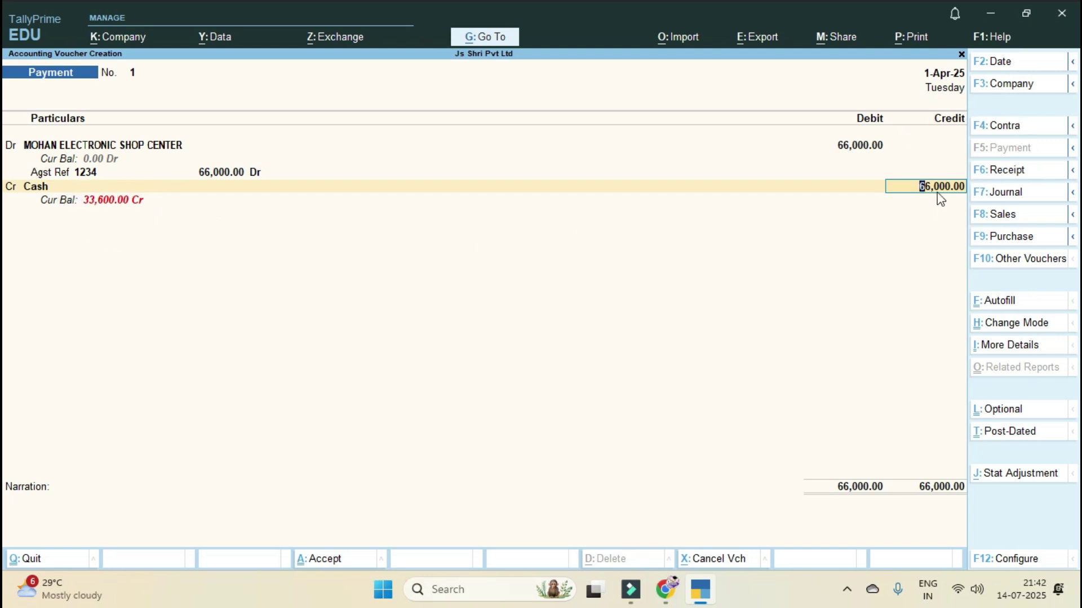
{"action": "key", "text": "Return"}
{"action": "key", "text": "Return"}
{"action": "key", "text": "Return"}
{"action": "key", "text": "Return"}
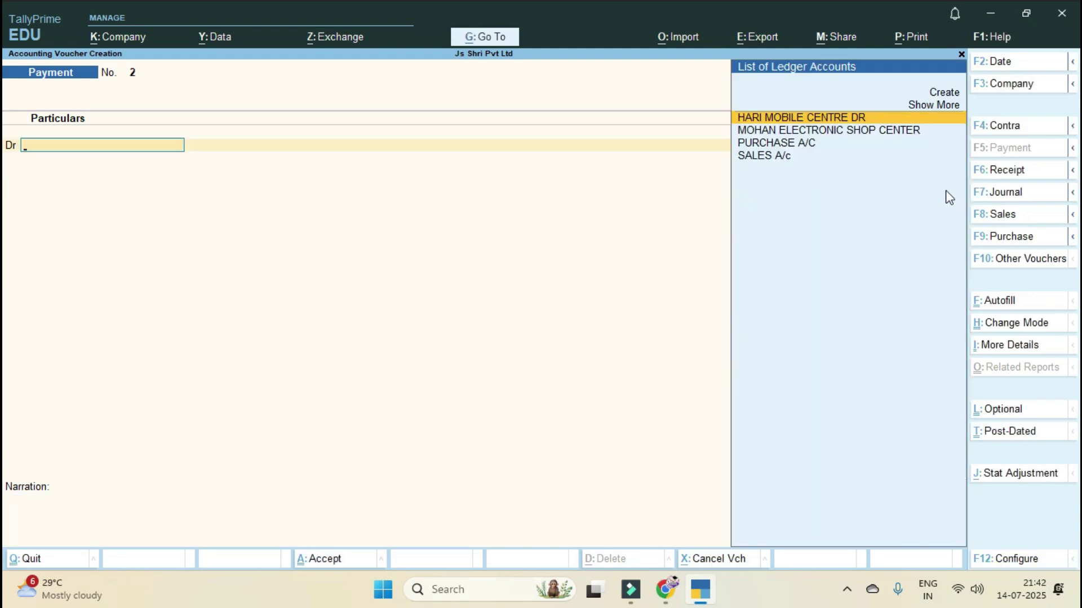
Step: Leave voucher entry and examine the payment, receipt, sales and purchase entries in the Day Book
{"action": "key", "text": "Escape"}
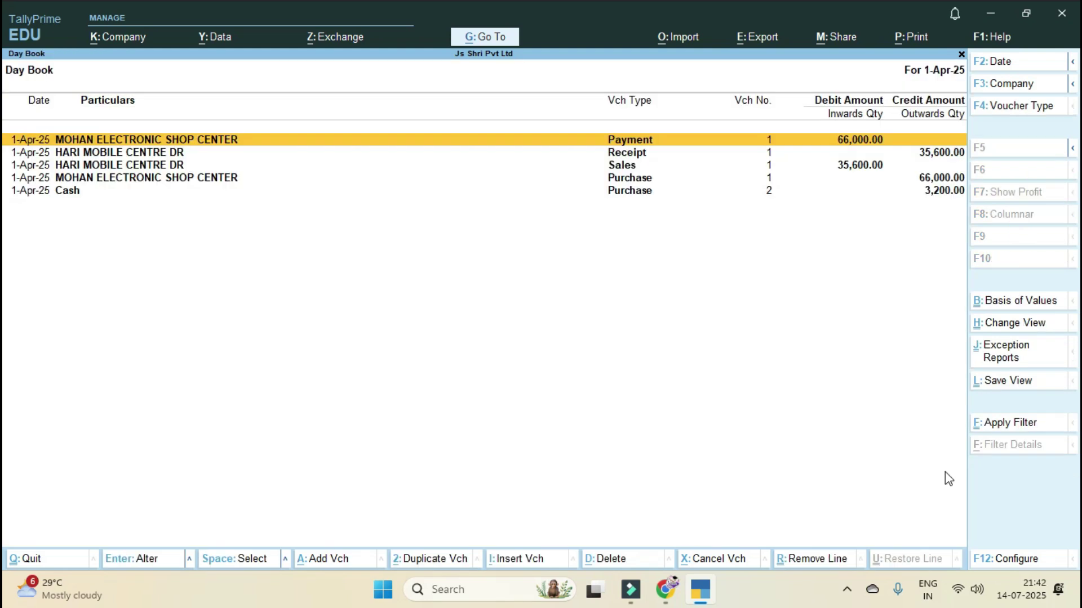
{"action": "key", "text": "Down"}
{"action": "key", "text": "Down"}
{"action": "key", "text": "Down"}
{"action": "key", "text": "Down"}
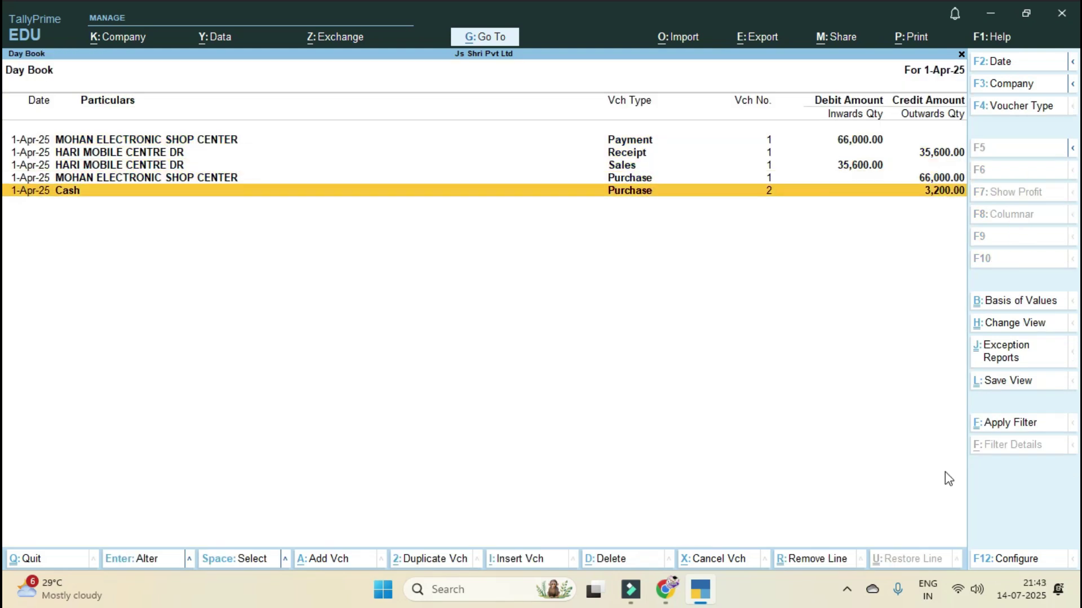
{"action": "key", "text": "Up"}
{"action": "key", "text": "Up"}
{"action": "key", "text": "Up"}
{"action": "key", "text": "Up"}
{"action": "key", "text": "Escape"}
Step: Open the Balance Sheet and examine the closing balances within the Current Assets group
{"action": "key", "text": "Down"}
{"action": "key", "text": "Return"}
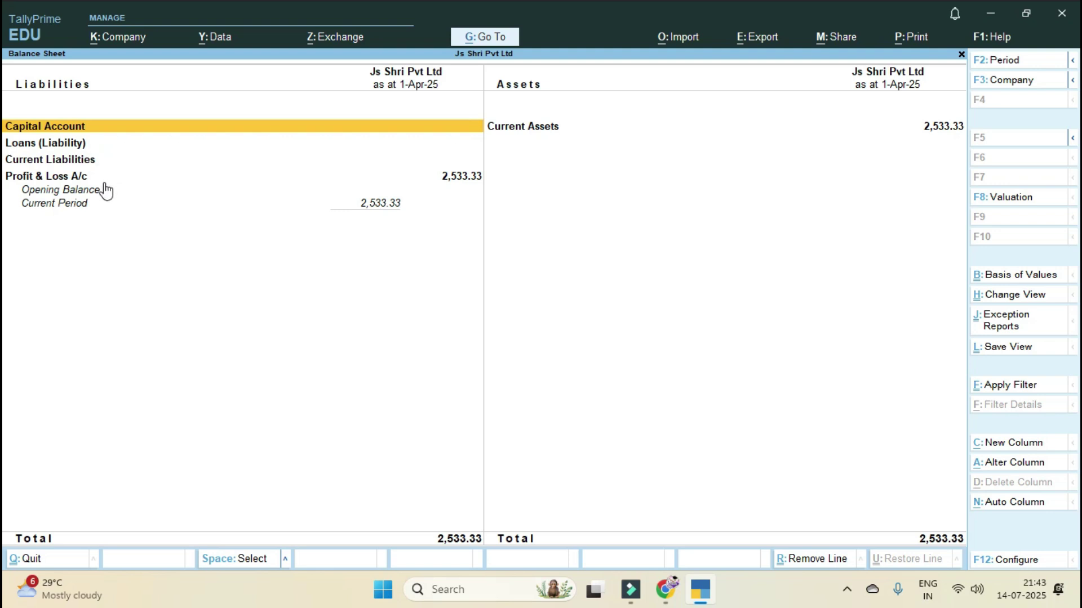
{"action": "key", "text": "Right"}
{"action": "key", "text": "Return"}
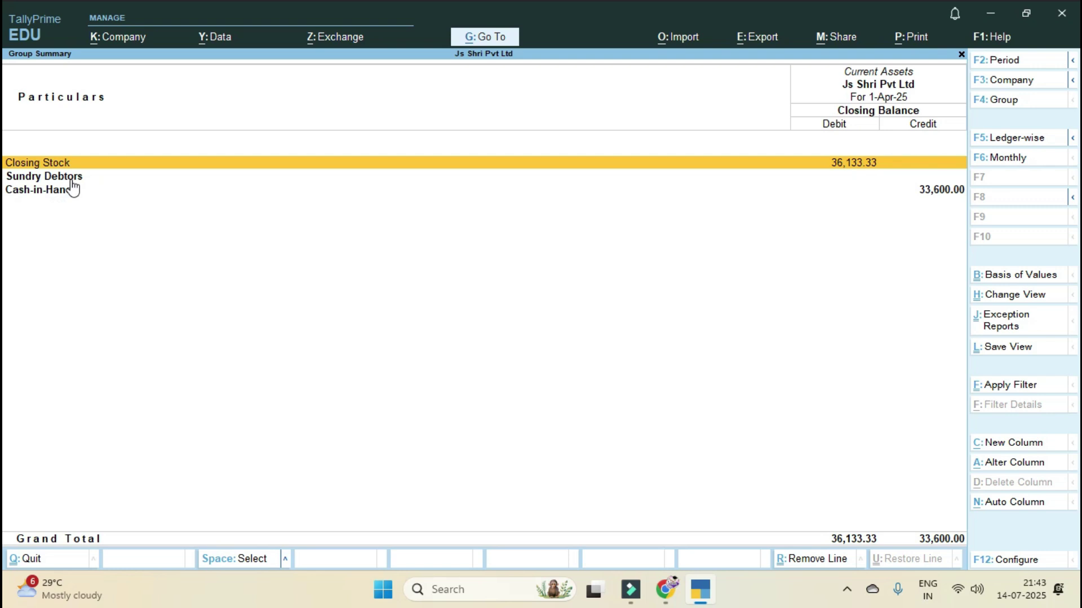
{"action": "key", "text": "Escape"}
{"action": "key", "text": "Escape"}
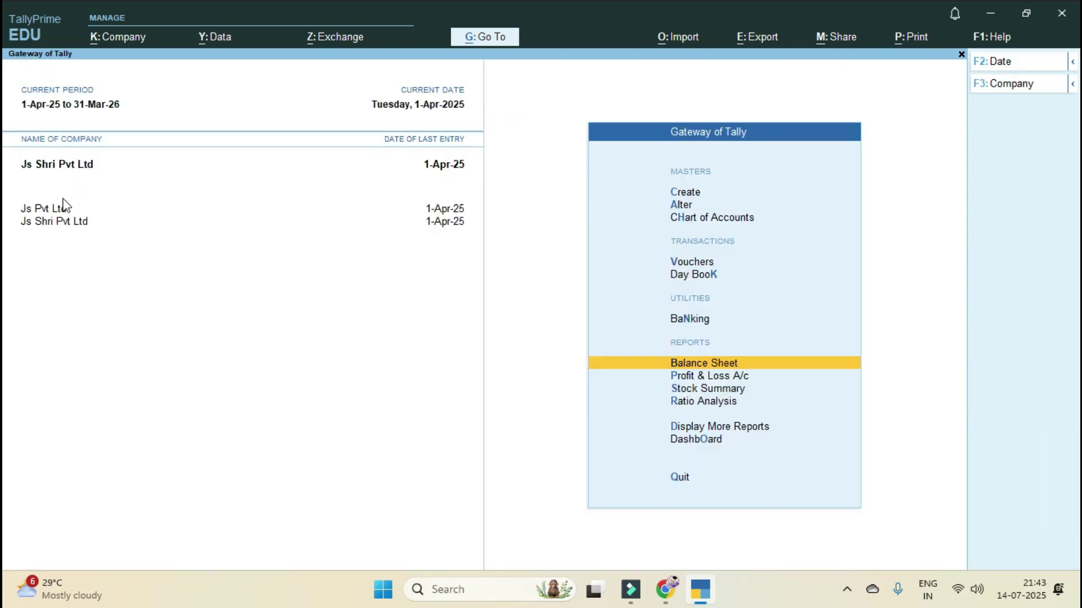
Step: Return to voucher entry and examine the list of available accounting and inventory voucher types
{"action": "key", "text": "Up"}
{"action": "key", "text": "Up"}
{"action": "key", "text": "Up"}
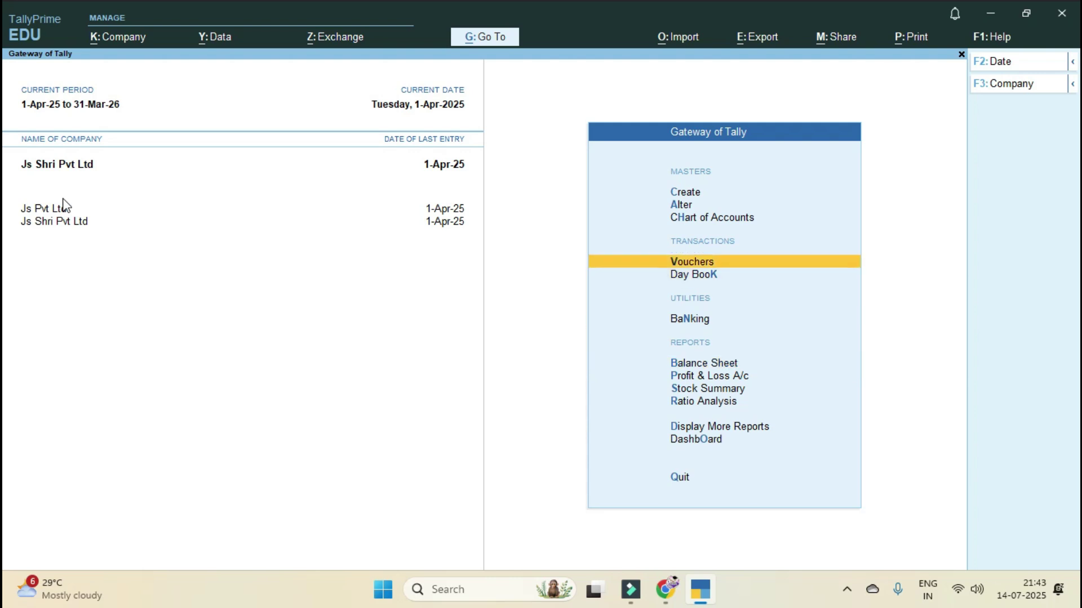
{"action": "key", "text": "Return"}
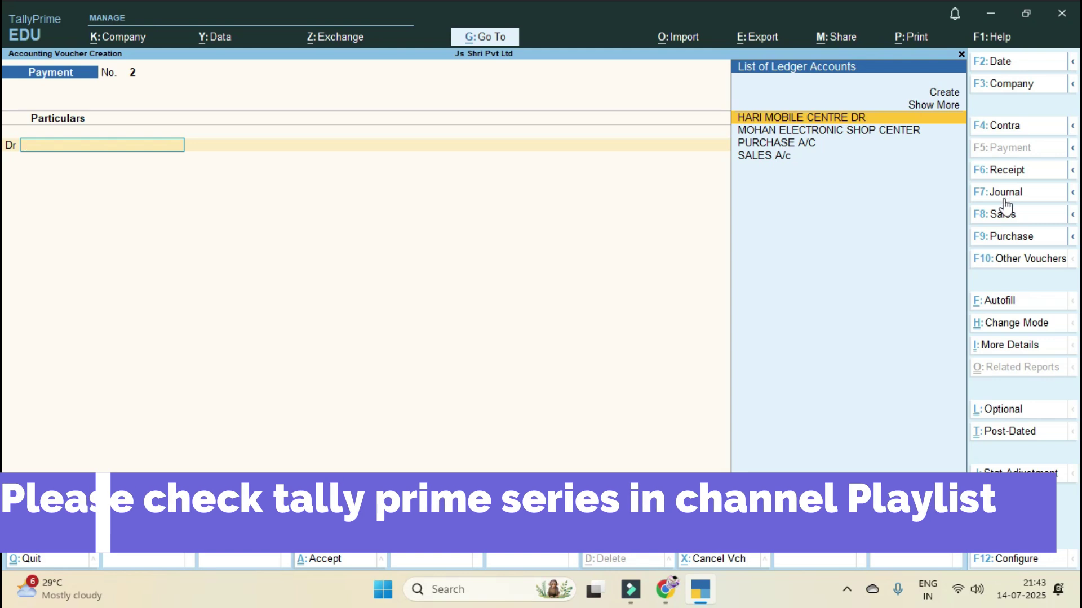
{"action": "key", "text": "Down"}
{"action": "key", "text": "Down"}
{"action": "key", "text": "Down"}
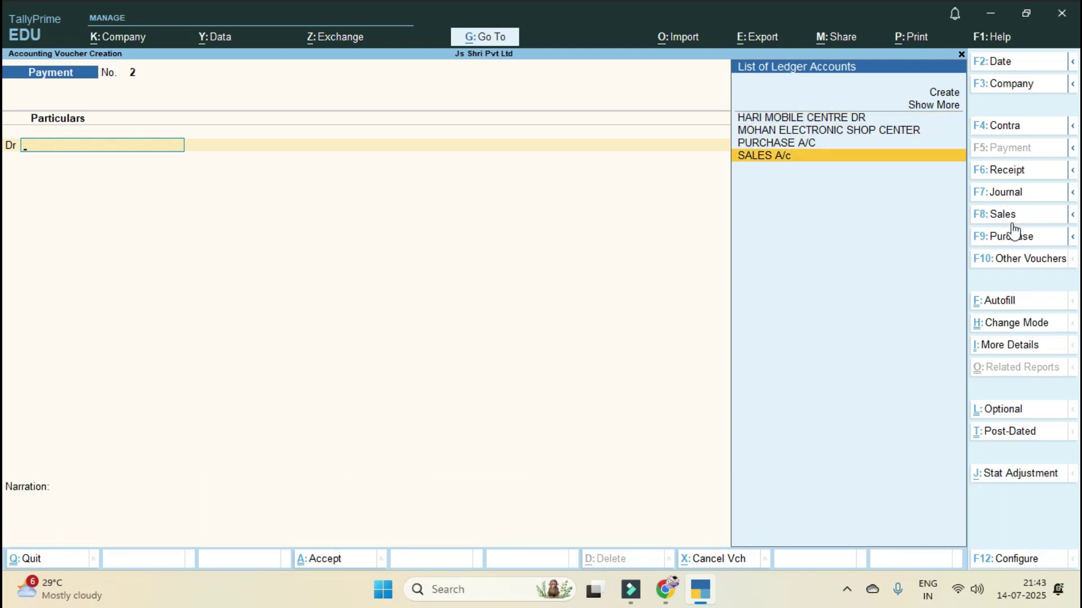
{"action": "left_click", "coordinate": [1039, 260]}
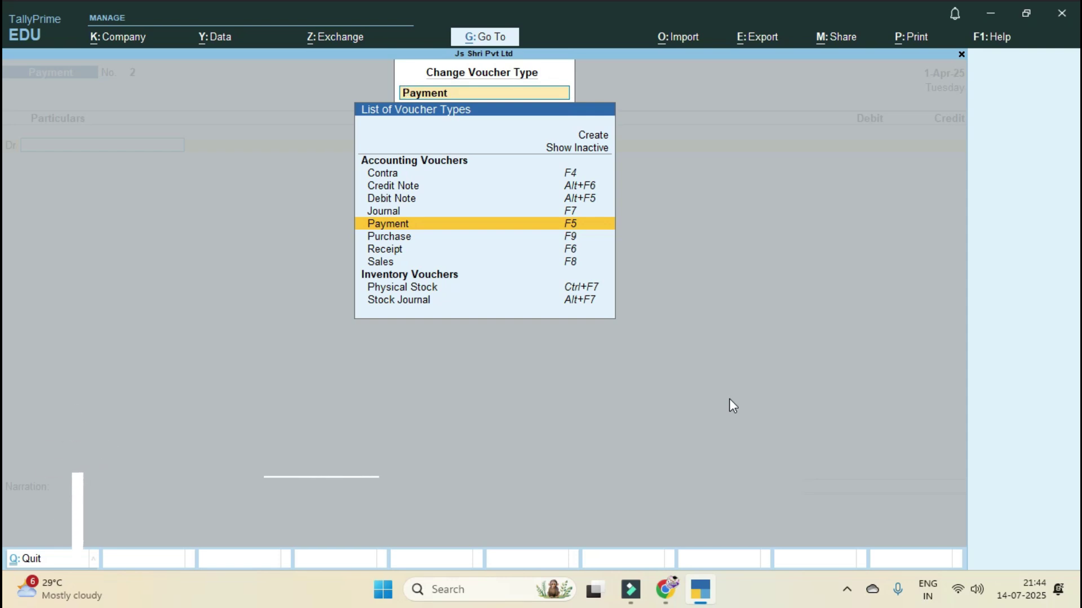
{"action": "key", "text": "BackSpace"}
{"action": "key", "text": "Escape"}
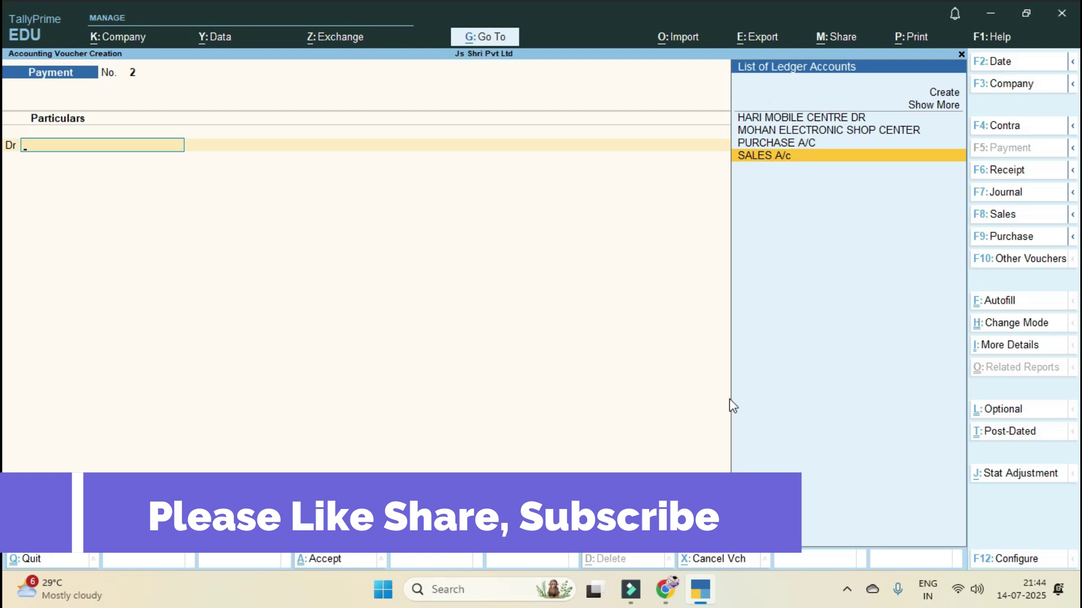